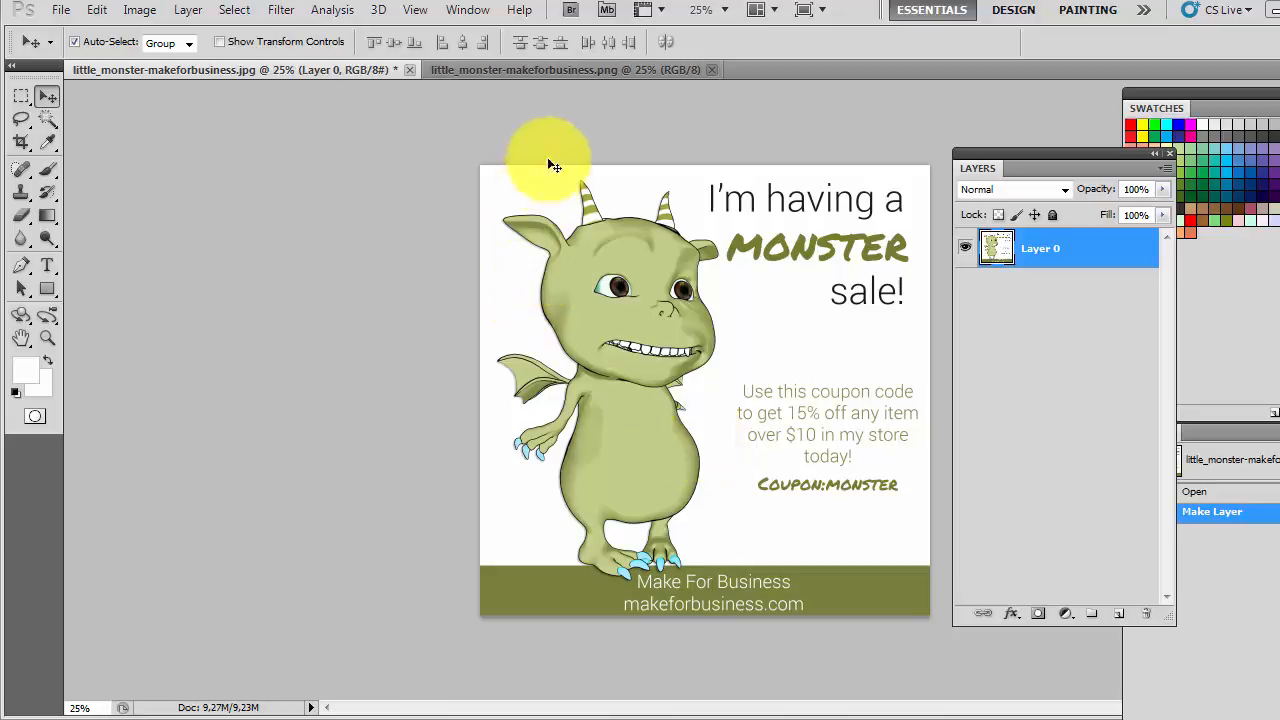
# - Switch to the little_monster-makeforbusiness.png document and check its image size without changing it
pyautogui.click(556, 70)
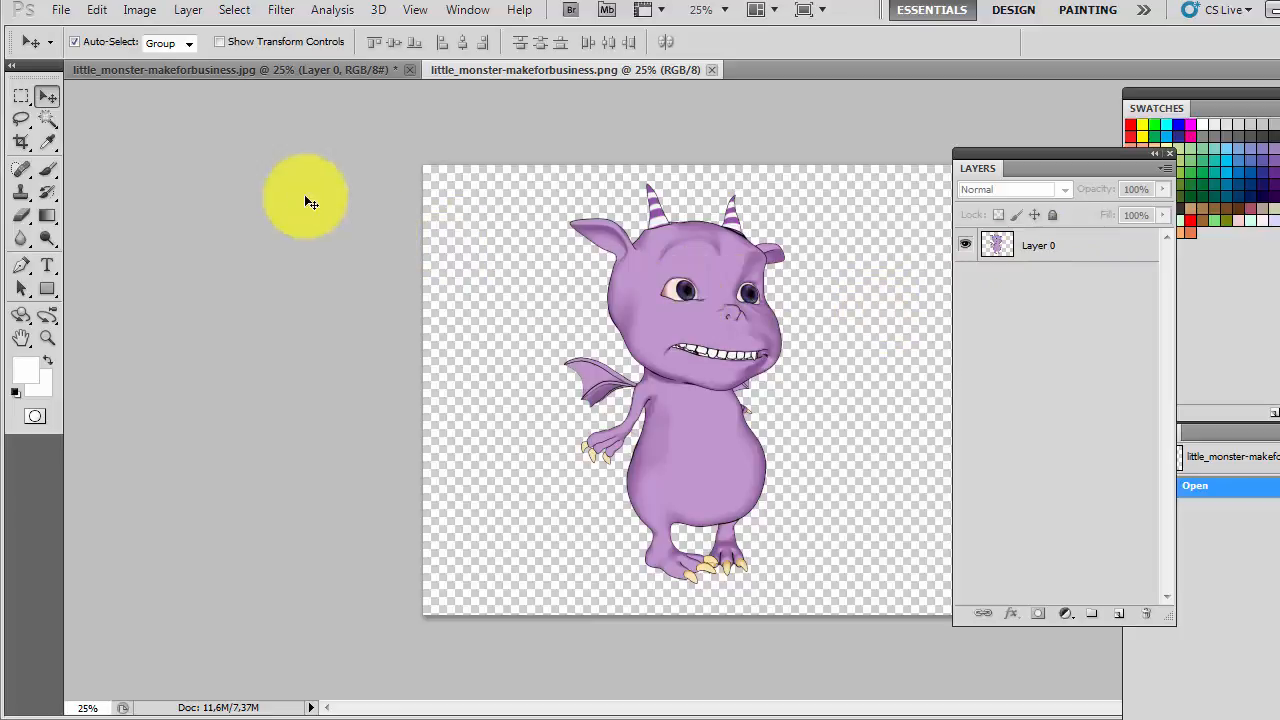
pyautogui.click(140, 10)
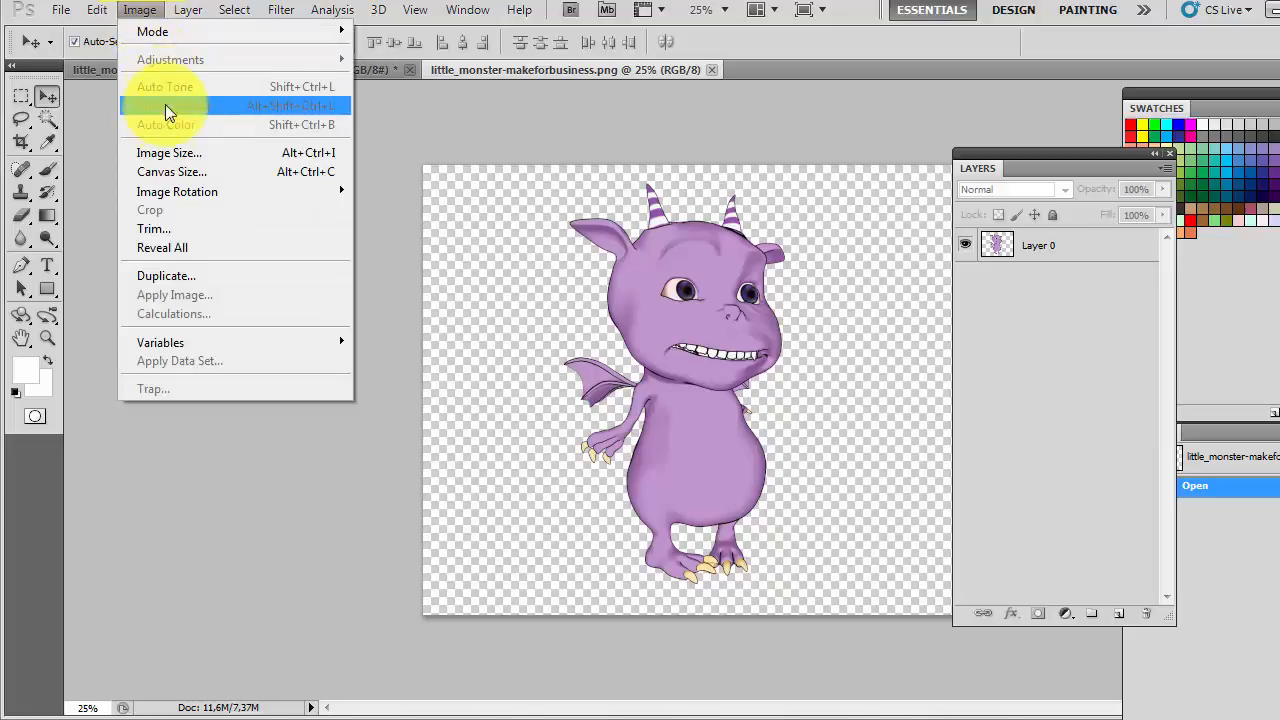
pyautogui.click(175, 152)
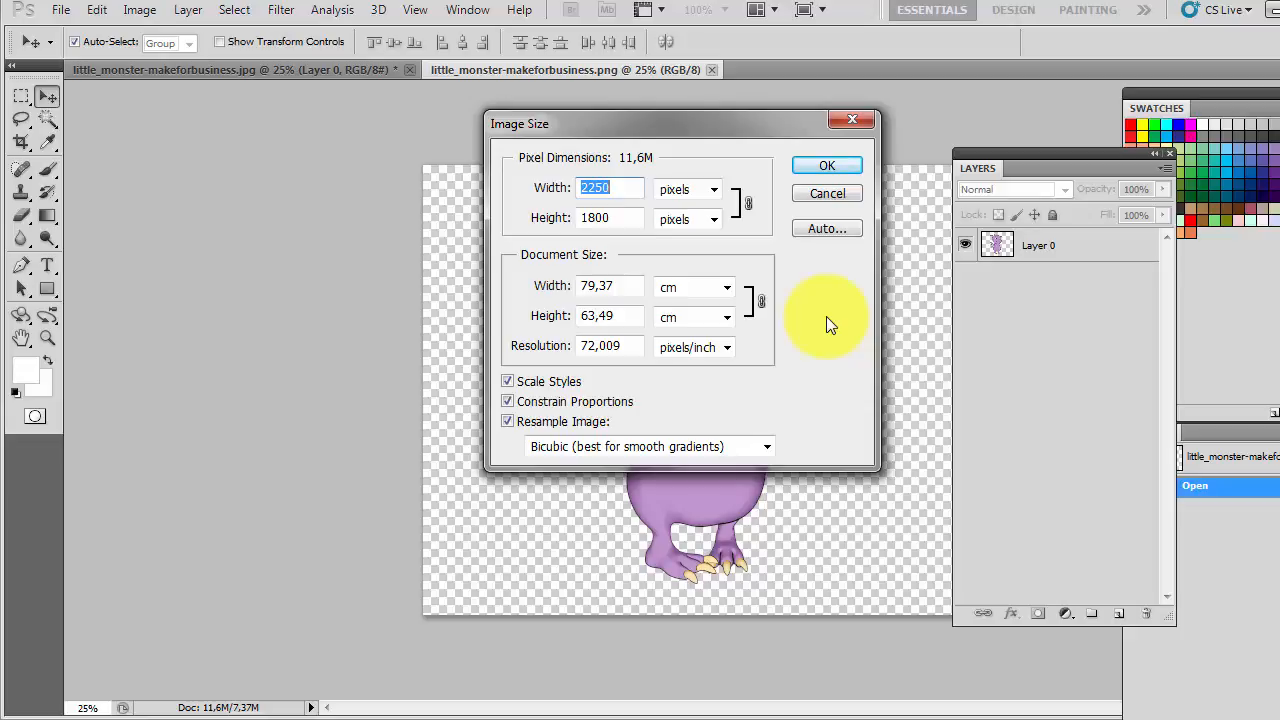
pyautogui.click(823, 193)
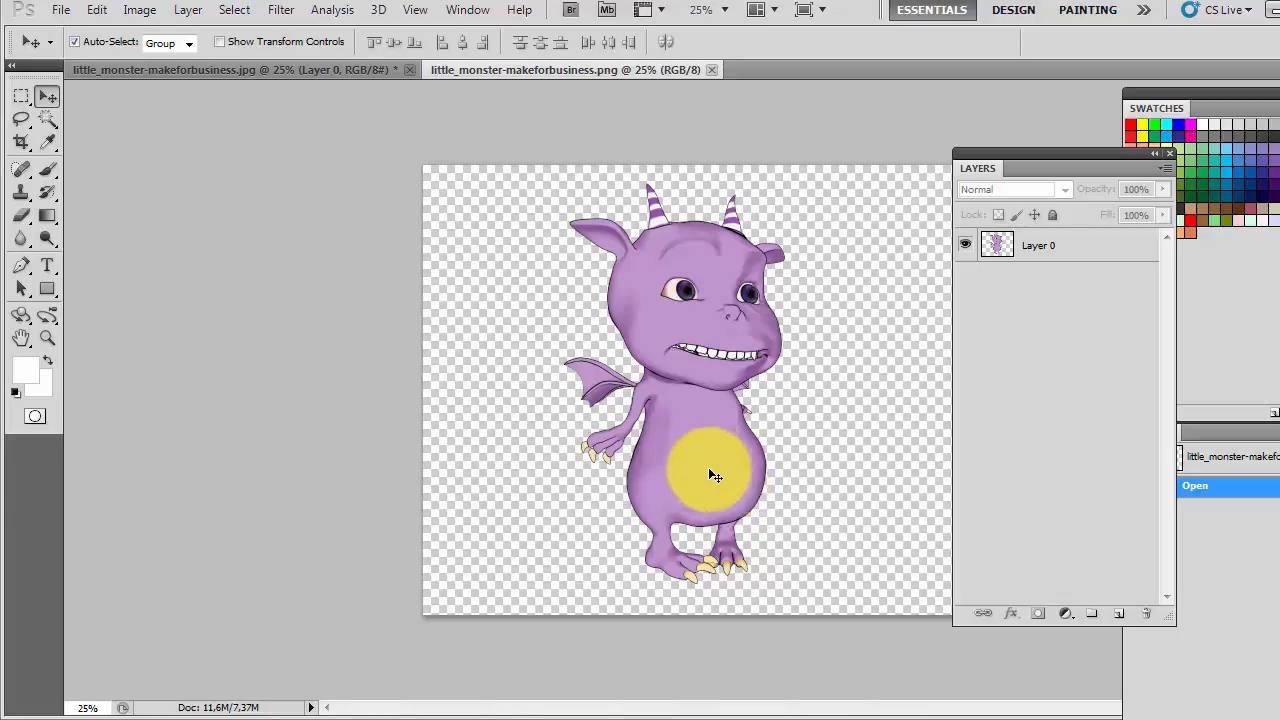
# - Dock the Layers panel beside History, then float it again over the canvas and raise it to show its full height
pyautogui.click(980, 168)
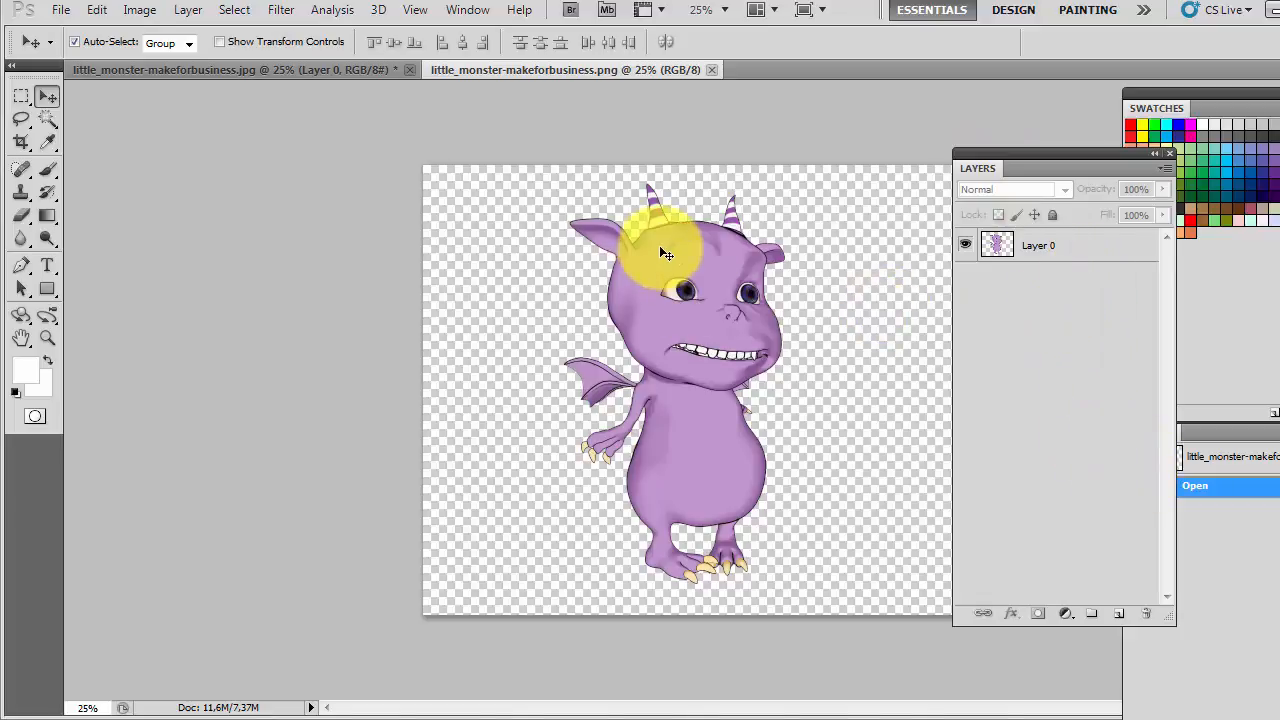
pyautogui.click(465, 12)
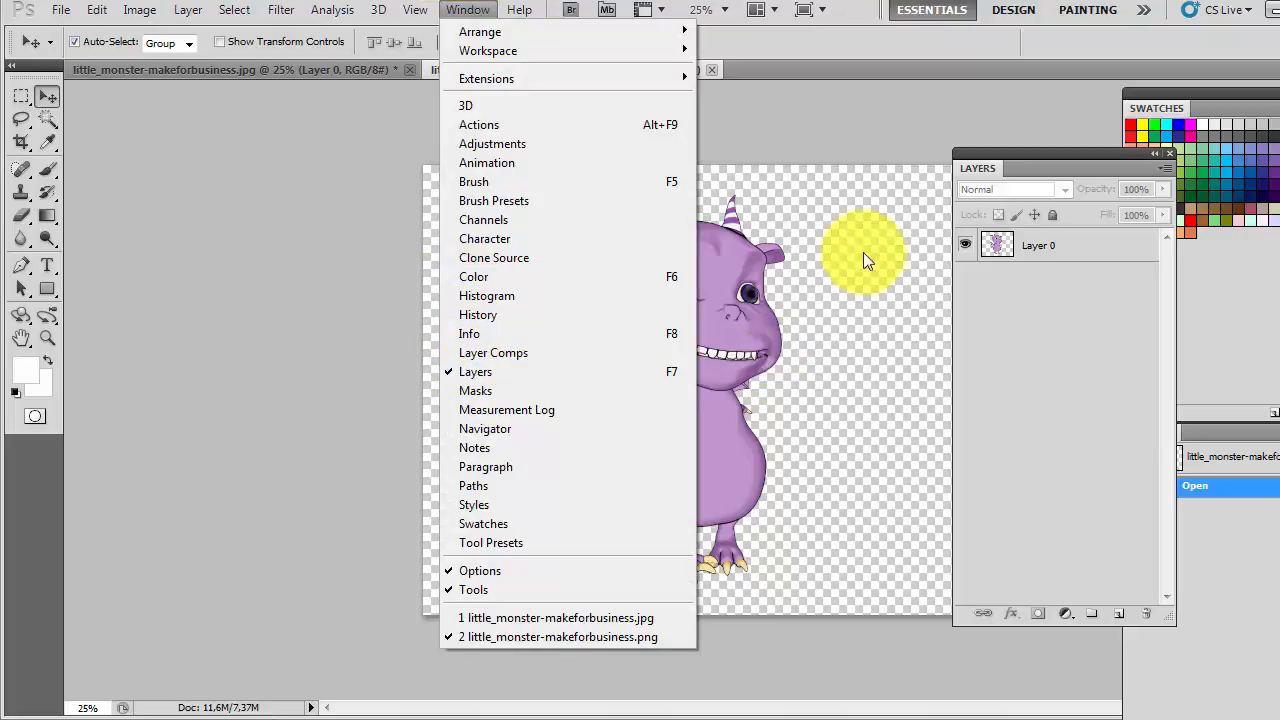
pyautogui.click(1009, 150)
pyautogui.moveTo(1009, 157); pyautogui.dragTo(1205, 430)
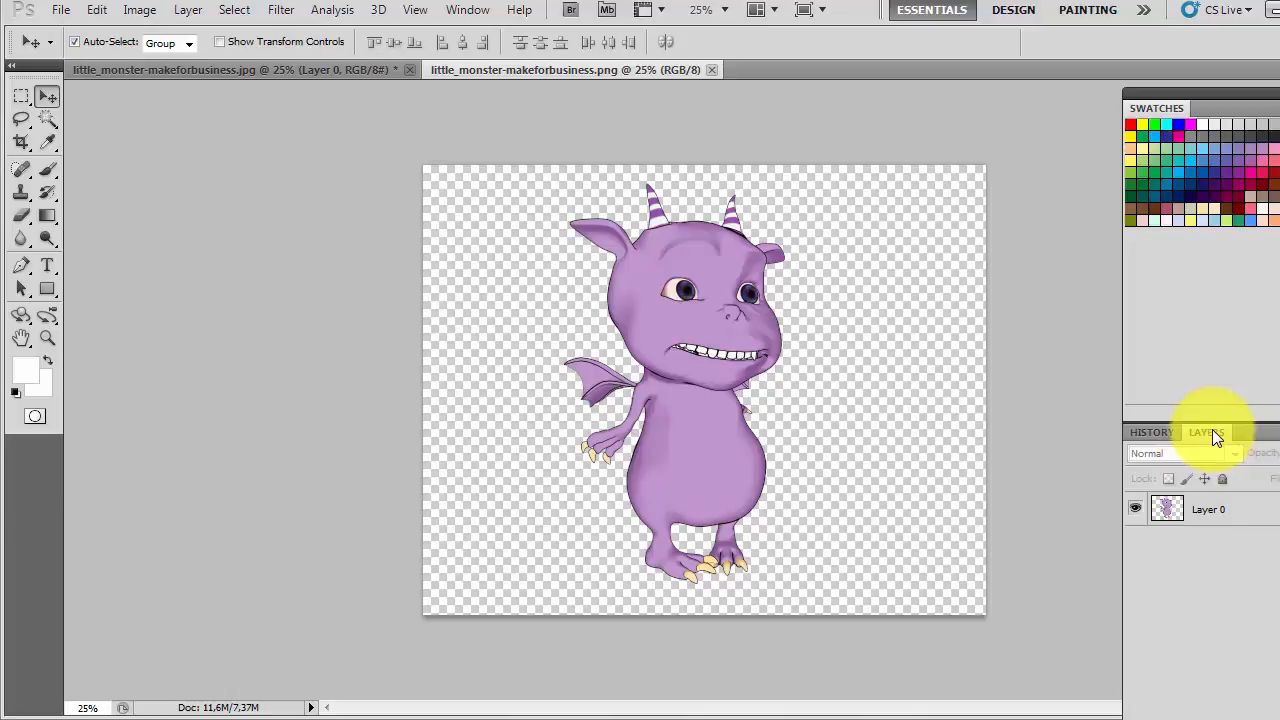
pyautogui.moveTo(1210, 429); pyautogui.dragTo(889, 220)
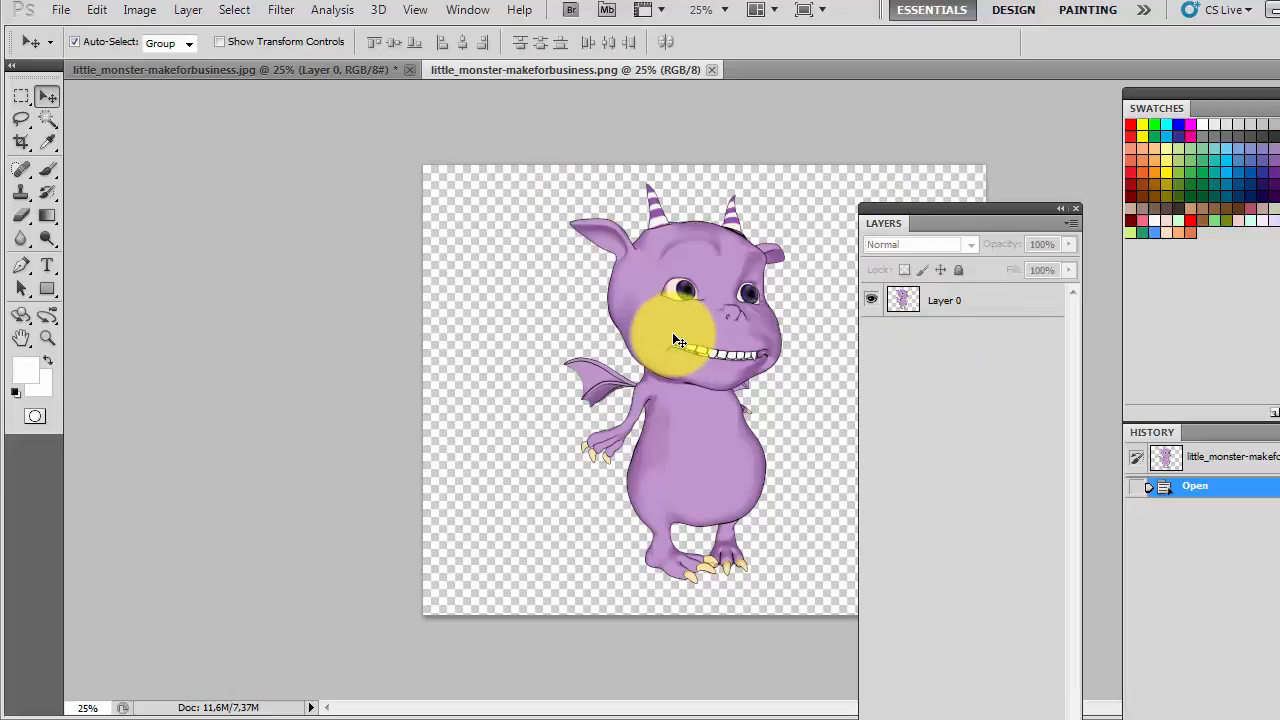
pyautogui.moveTo(921, 206); pyautogui.dragTo(911, 56)
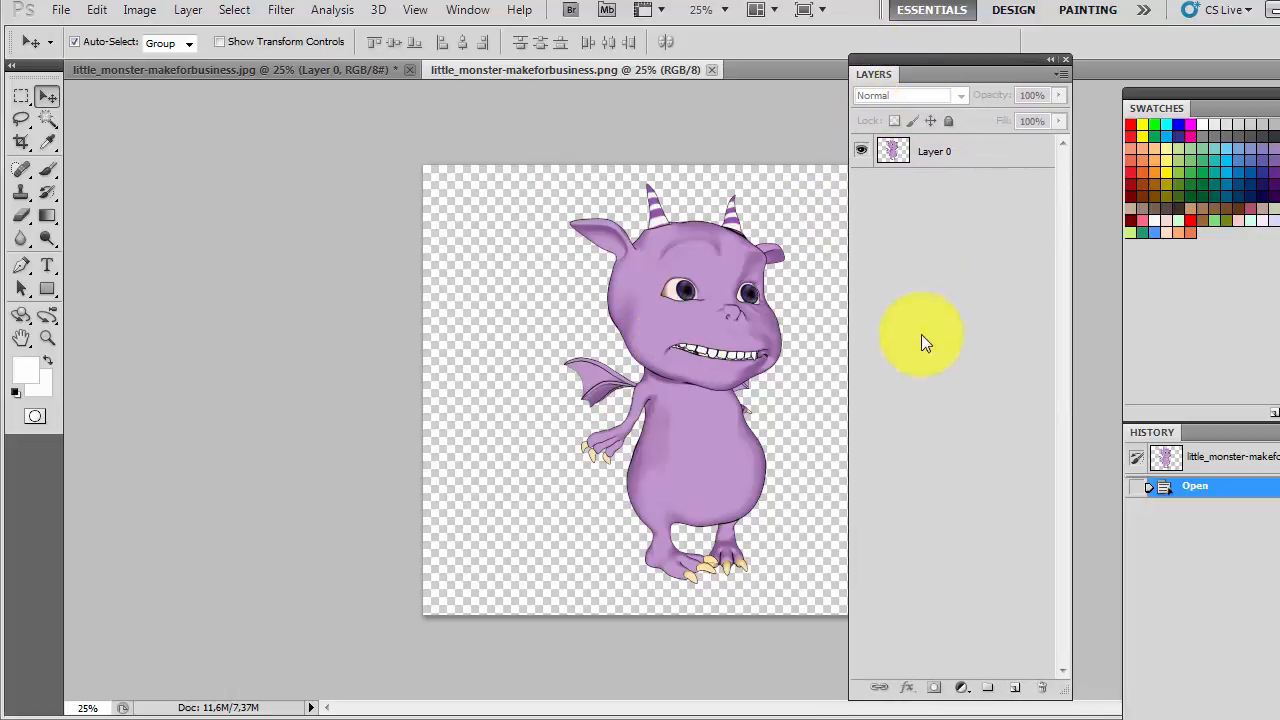
# - Add a Levels adjustment layer above the purple monster and float the Adjustments panel beside it
pyautogui.click(962, 688)
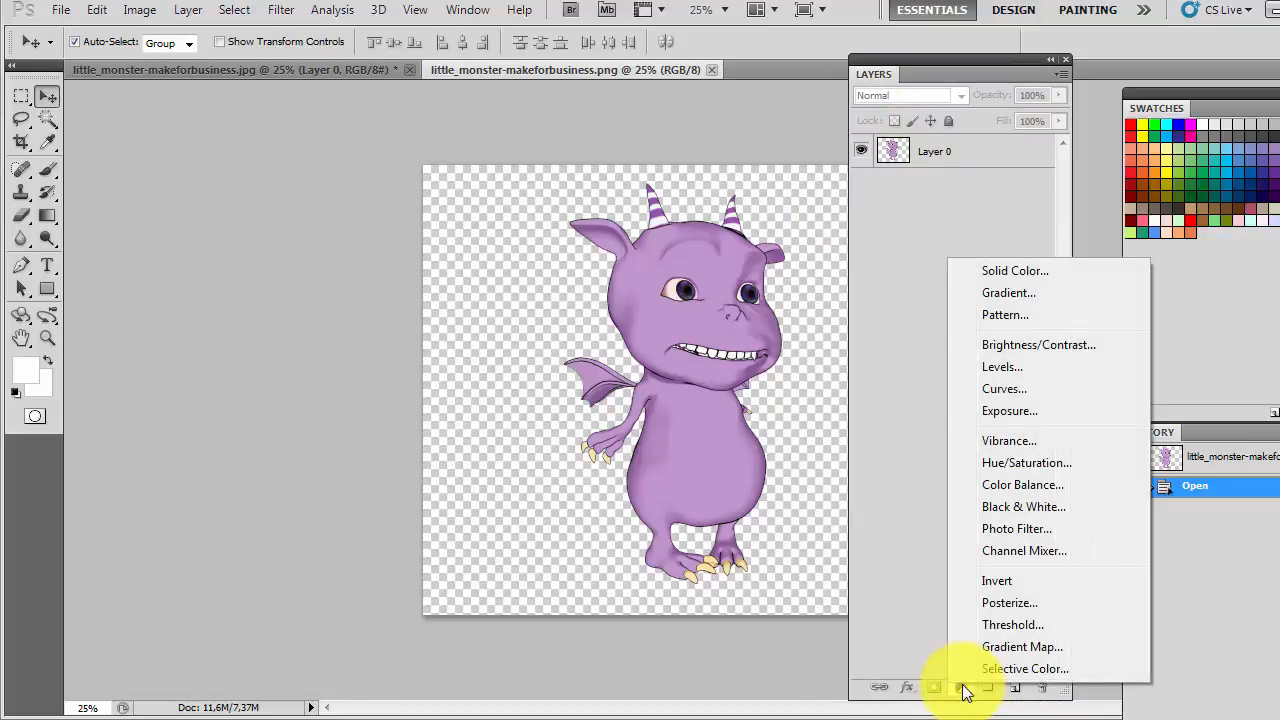
pyautogui.click(1009, 366)
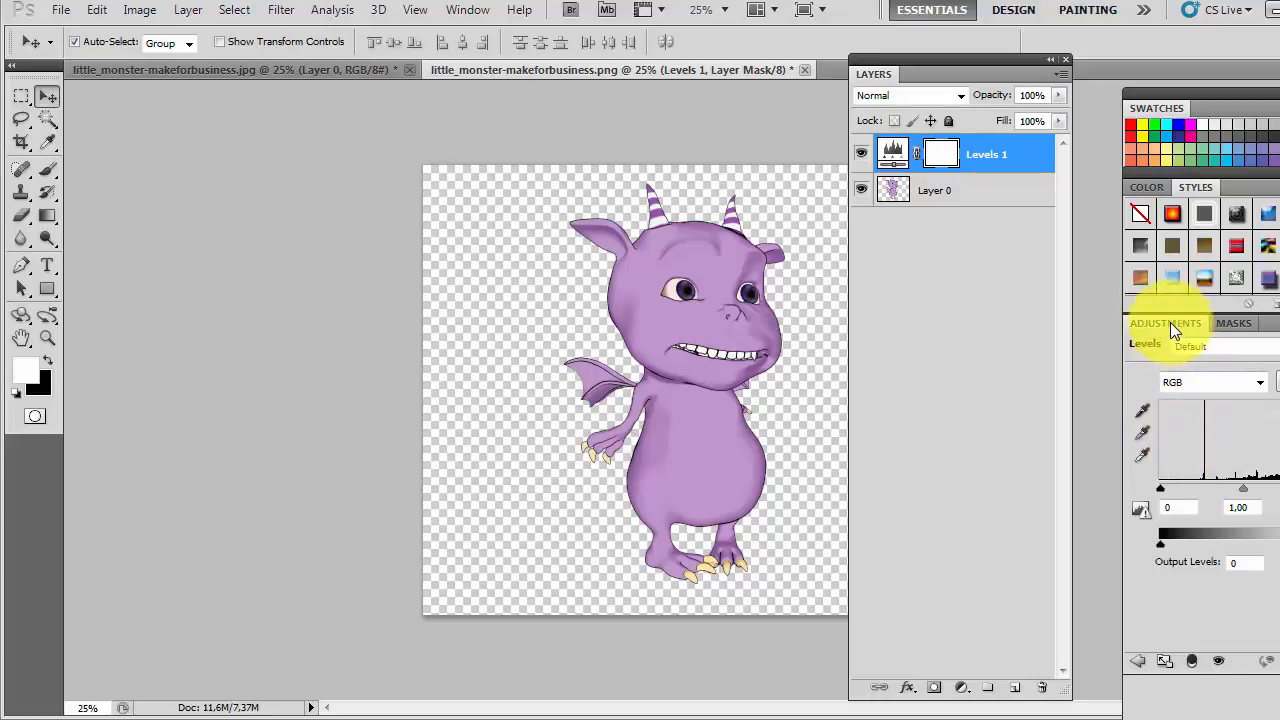
pyautogui.moveTo(1171, 322); pyautogui.dragTo(379, 196)
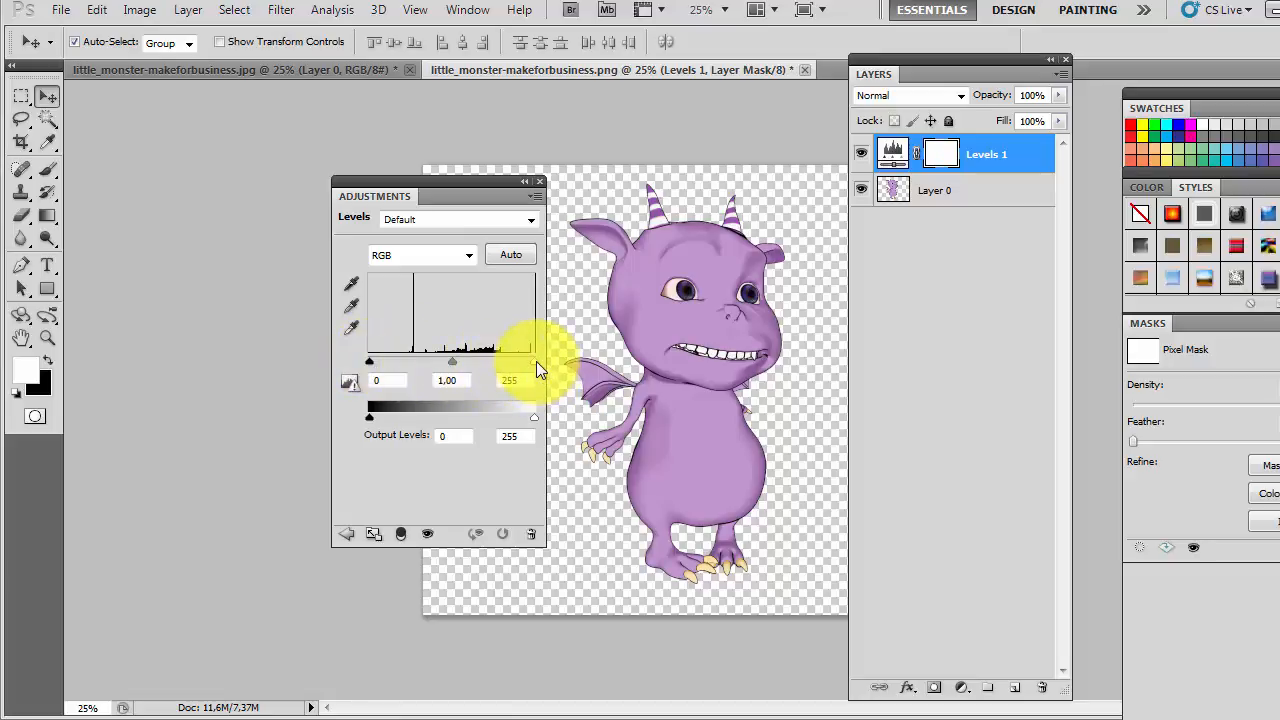
# - Try the Levels white and black input sliders, leaving them at 255 and 0, and set the midtones to 0.94
pyautogui.moveTo(536, 361)
pyautogui.mouseDown()
pyautogui.moveTo(468, 359)
pyautogui.moveTo(540, 359)
pyautogui.mouseUp()
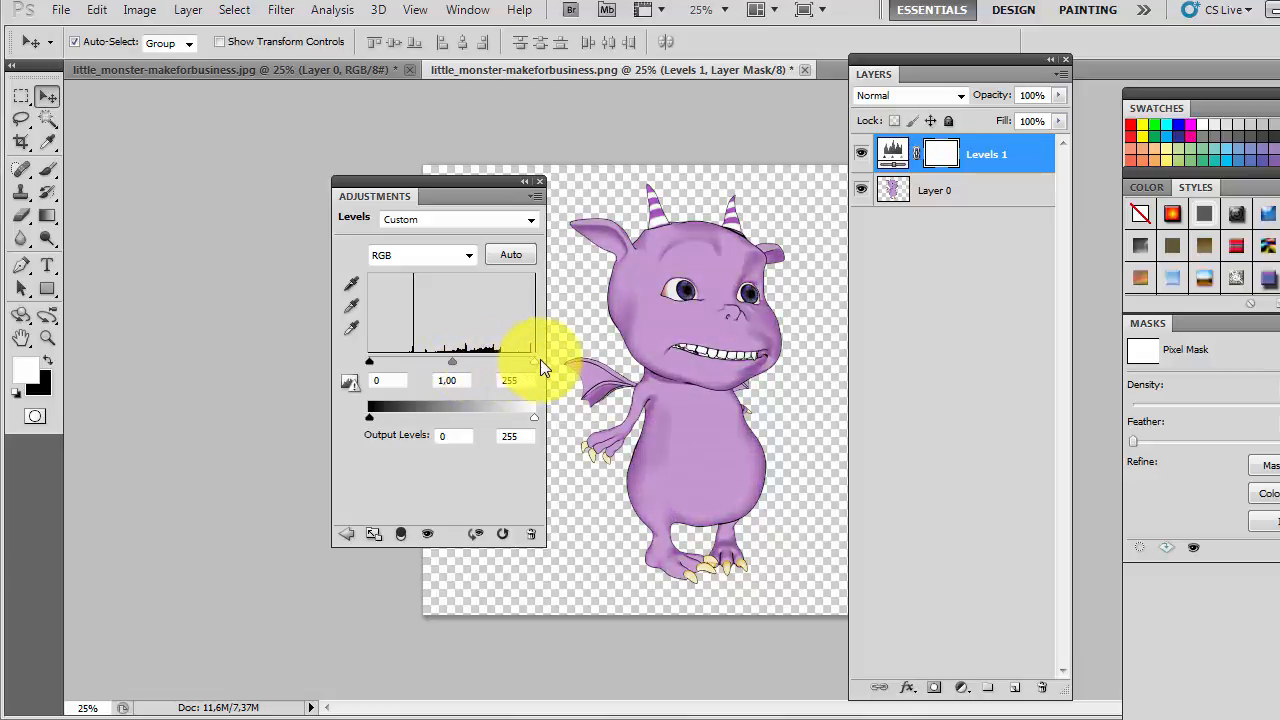
pyautogui.moveTo(370, 360)
pyautogui.mouseDown()
pyautogui.moveTo(412, 359)
pyautogui.moveTo(366, 359)
pyautogui.mouseUp()
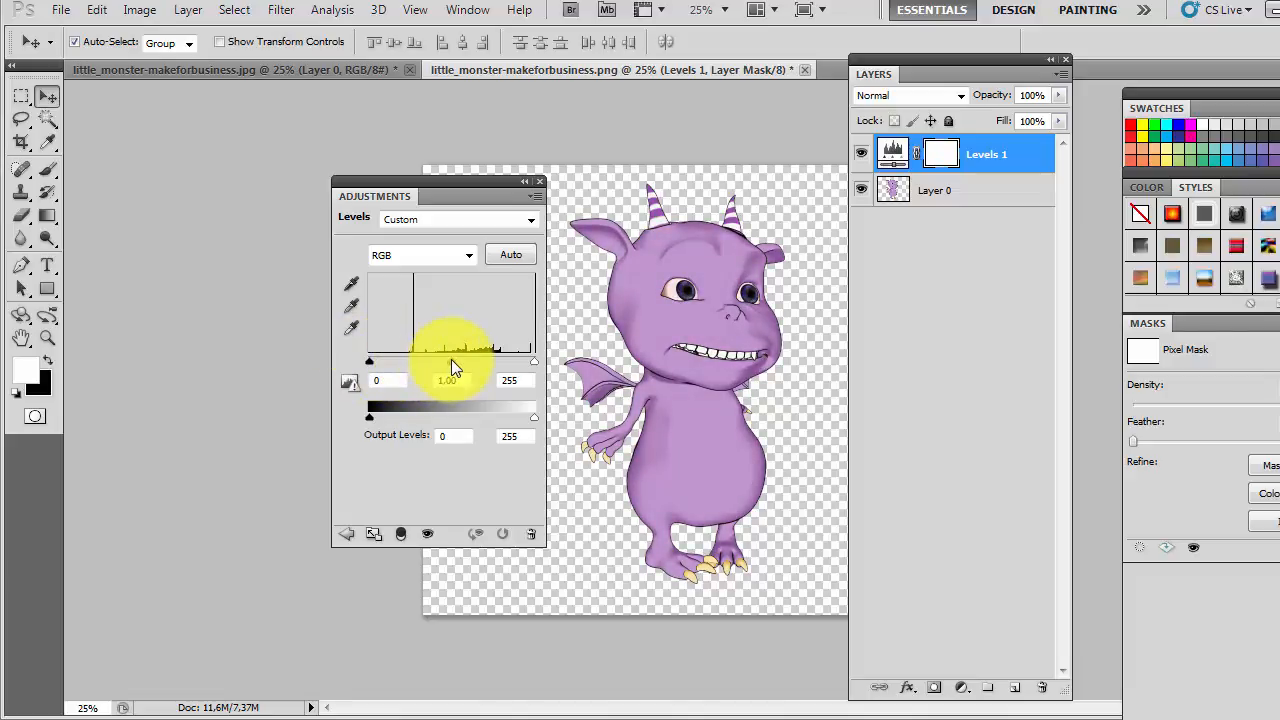
pyautogui.moveTo(451, 359); pyautogui.dragTo(455, 357)
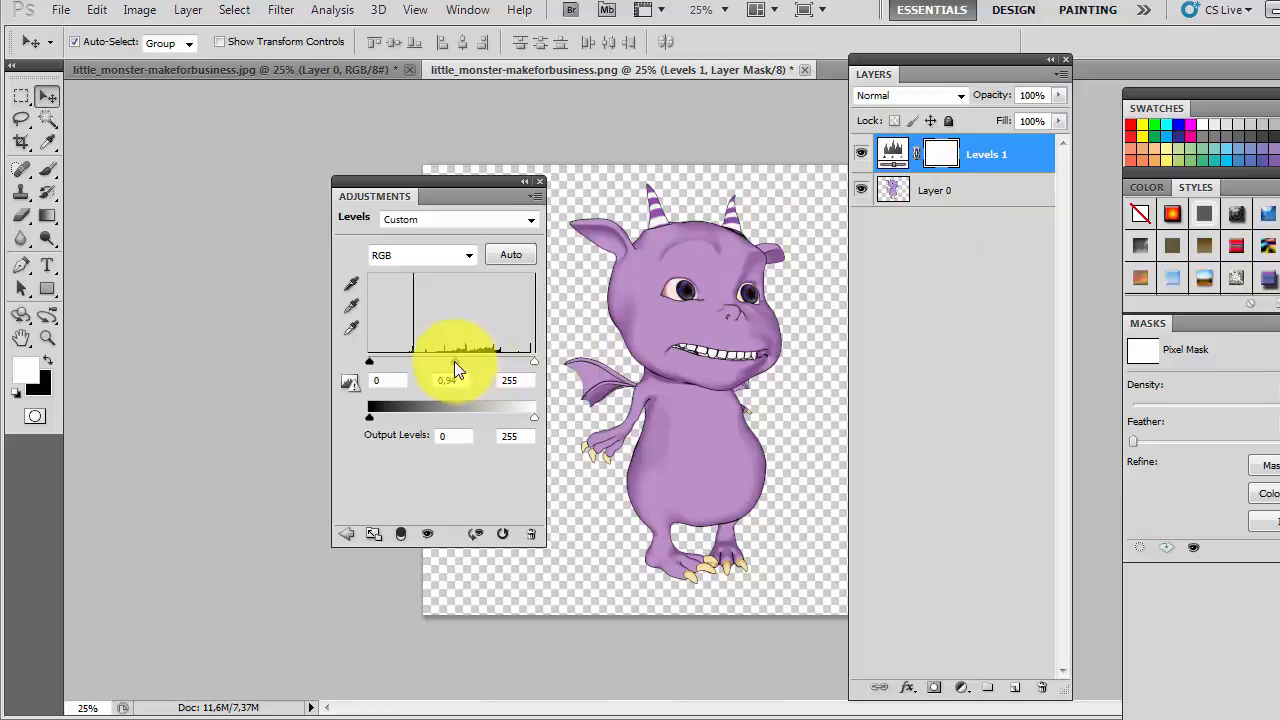
# - Move the Adjustments panel off the canvas and toggle the Levels layer's visibility to compare the monster before and after
pyautogui.click(900, 285)
pyautogui.moveTo(523, 192); pyautogui.dragTo(319, 180)
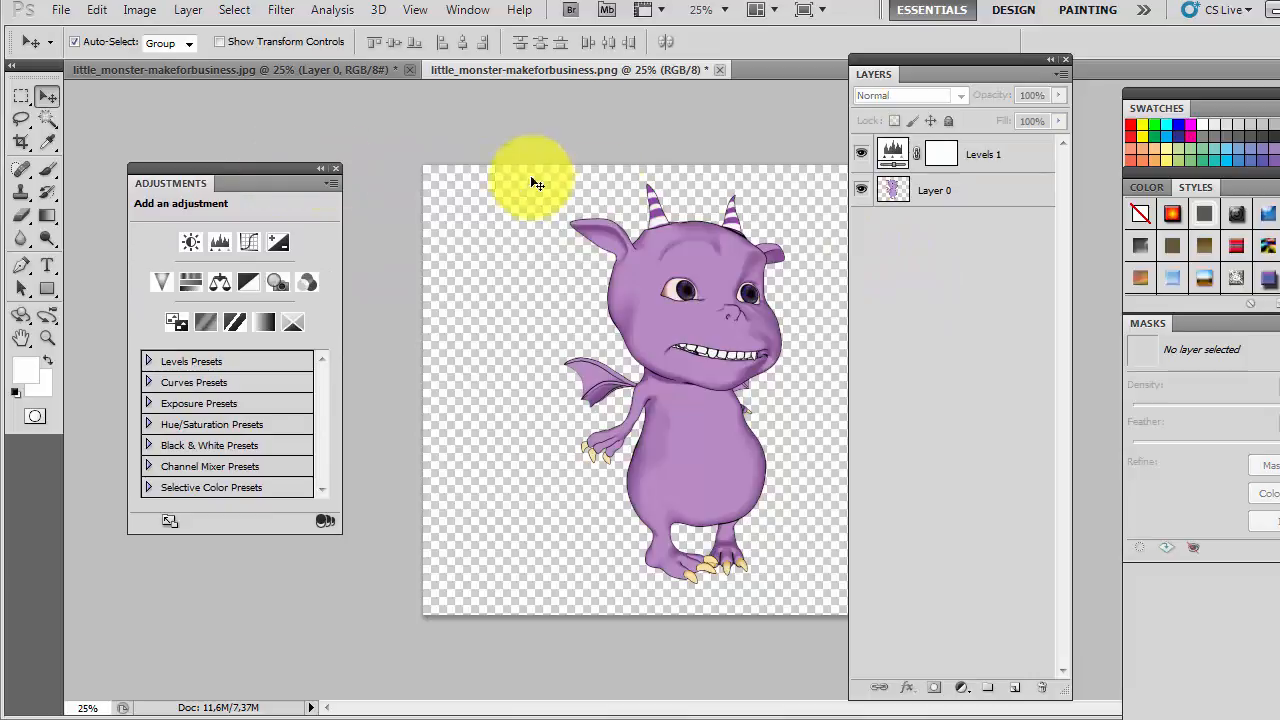
pyautogui.click(862, 154)
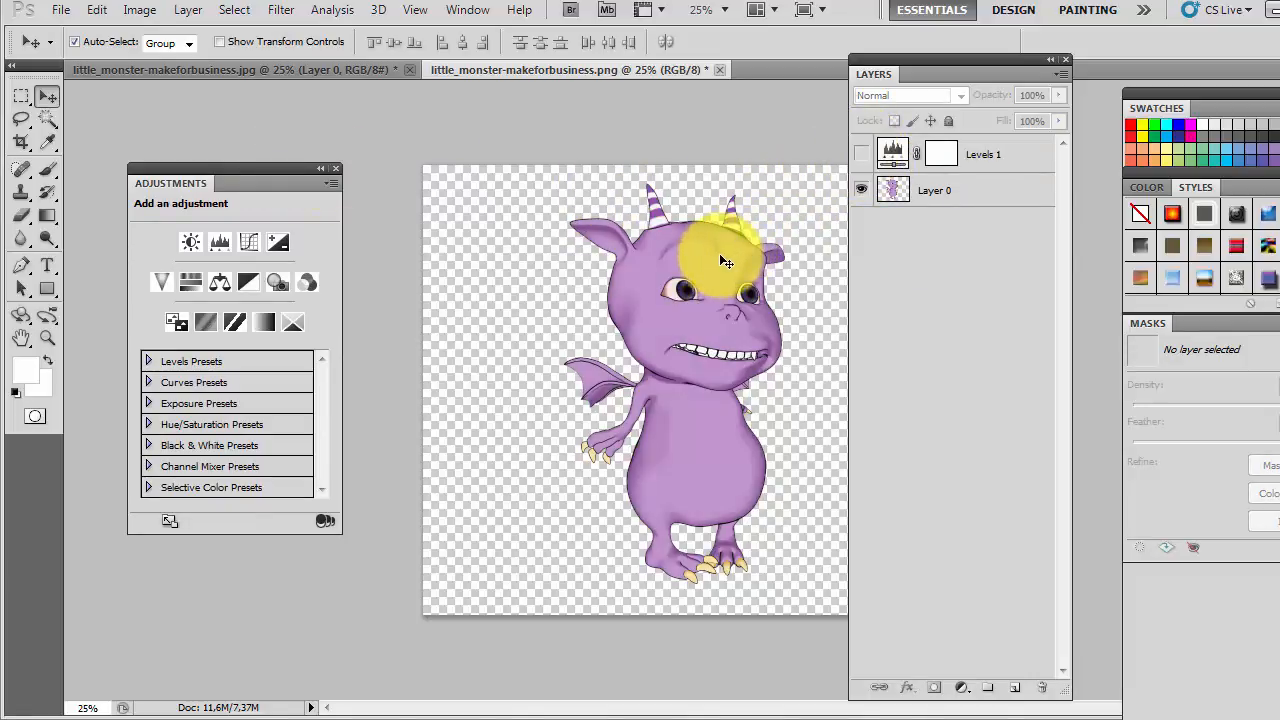
pyautogui.click(862, 154)
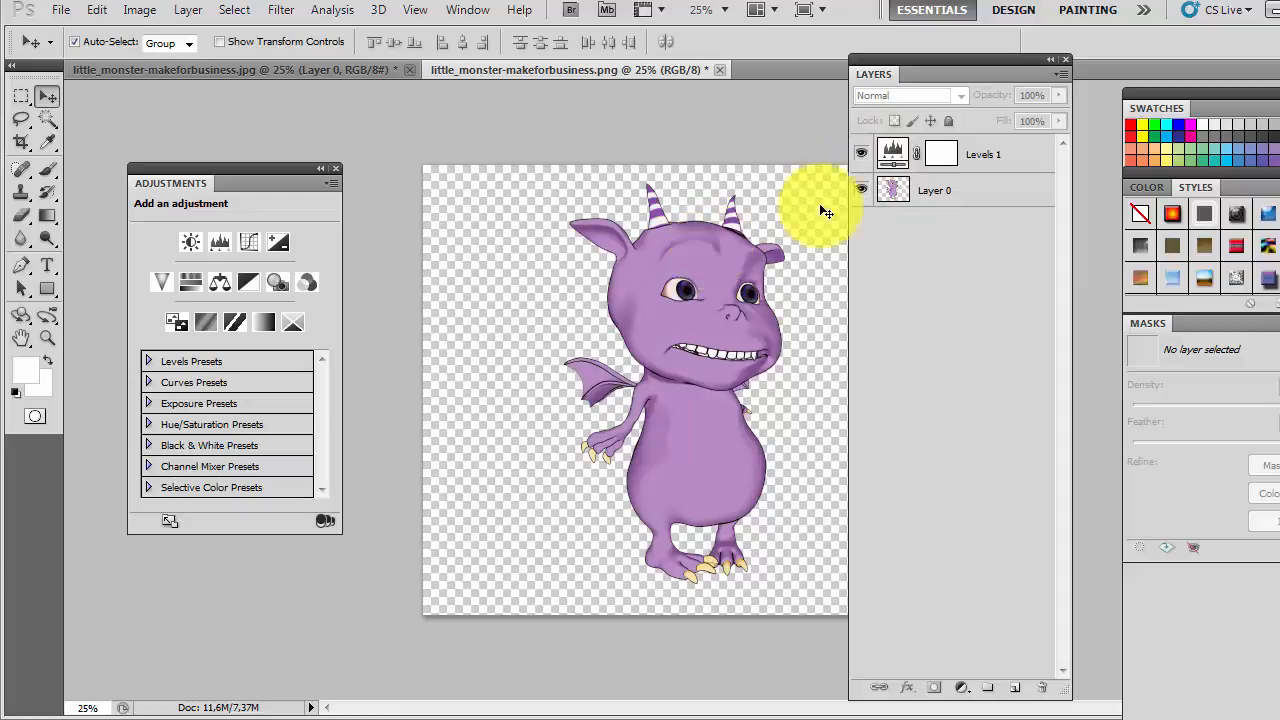
# - Set the midtone input of the Levels adjustment layer to 0.75 and close the Adjustments panel
pyautogui.click(893, 153)
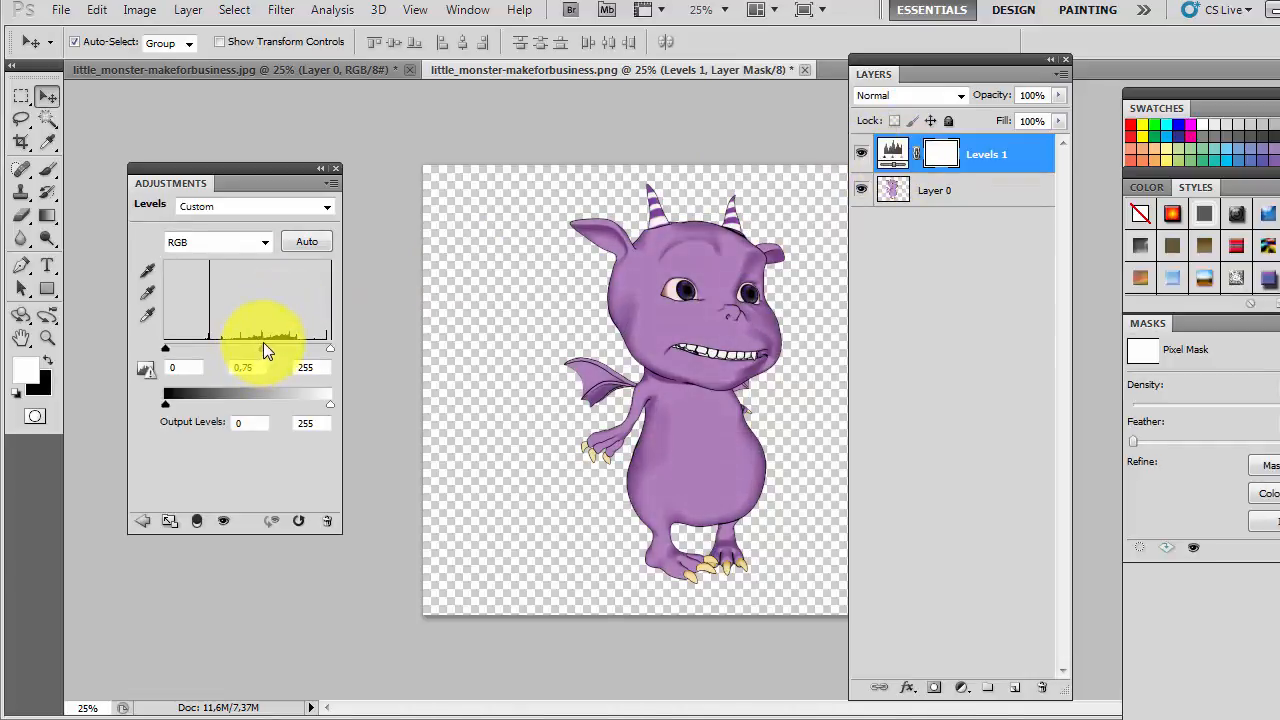
pyautogui.moveTo(265, 343); pyautogui.dragTo(268, 347)
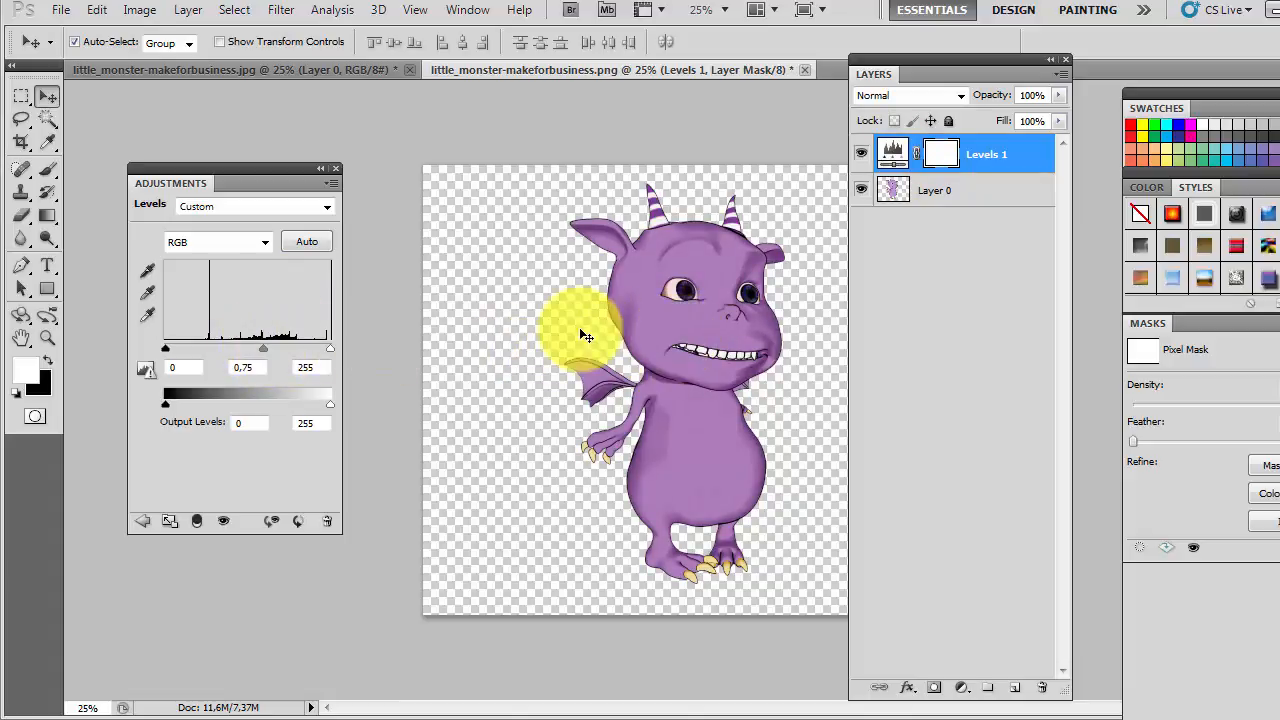
pyautogui.click(336, 168)
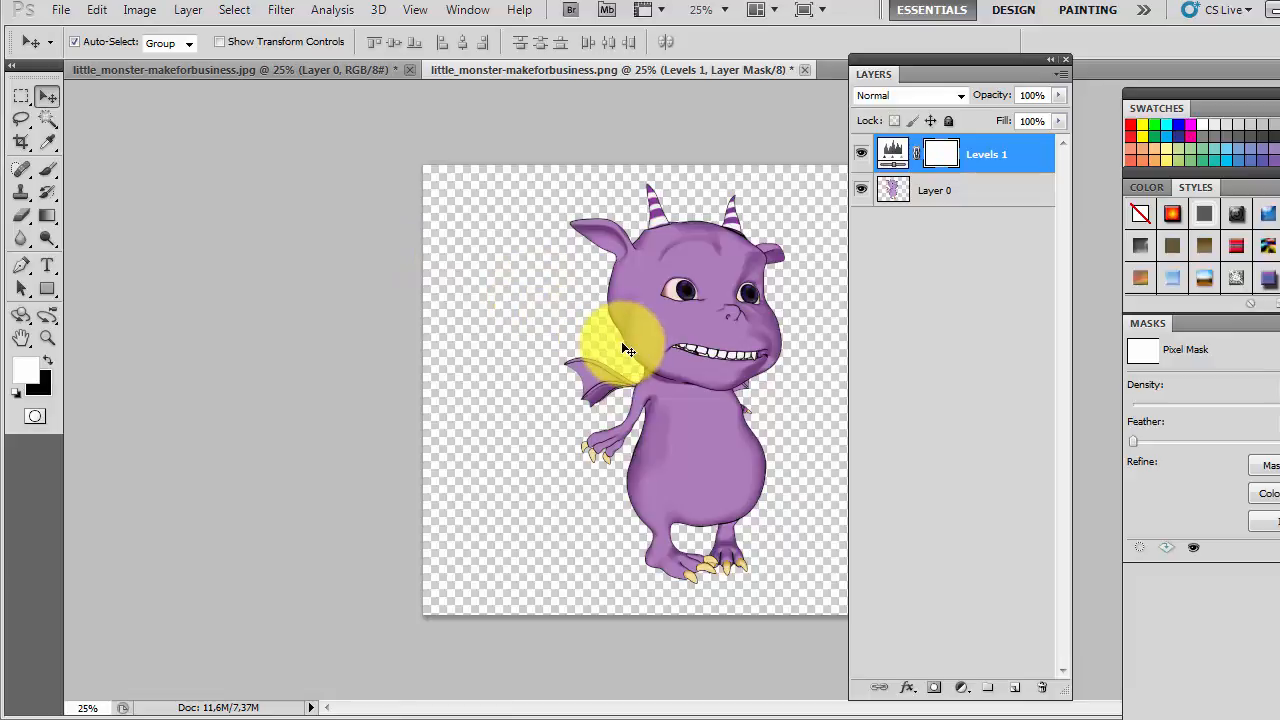
# - Move the monster to the left side of the canvas and shift the Layers panel clear of the image
pyautogui.click(704, 430)
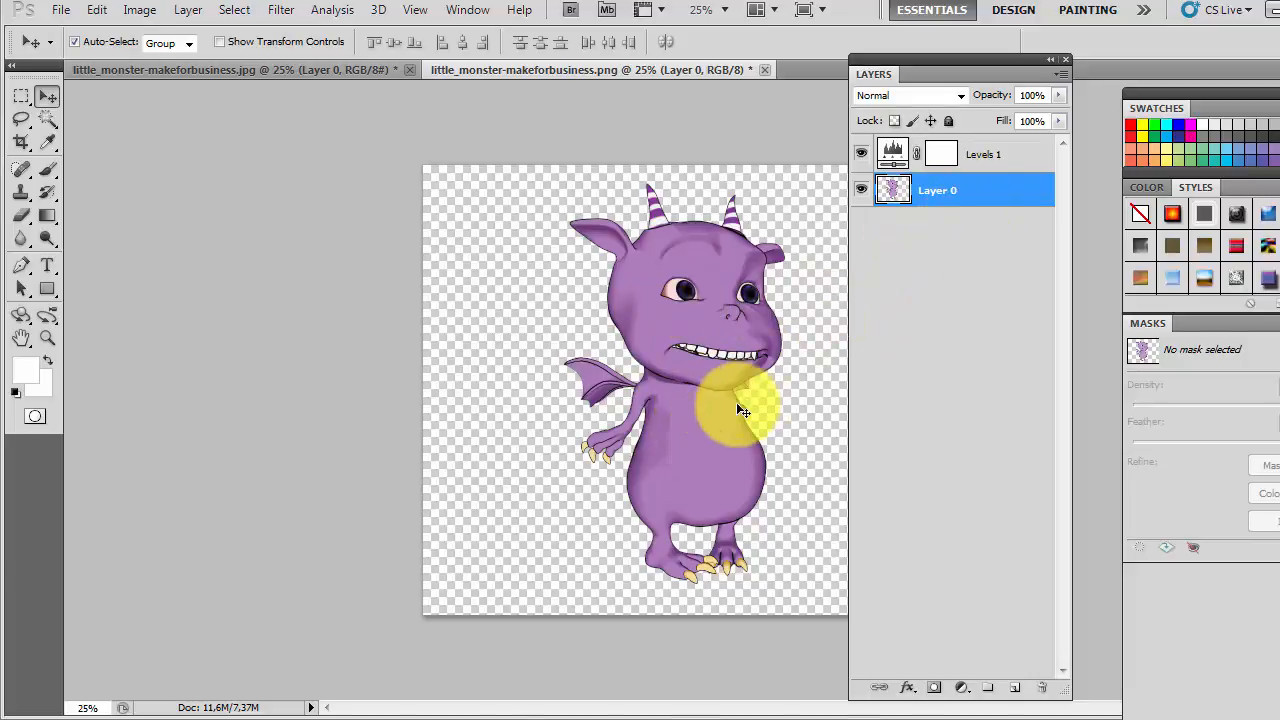
pyautogui.moveTo(700, 360); pyautogui.dragTo(589, 460)
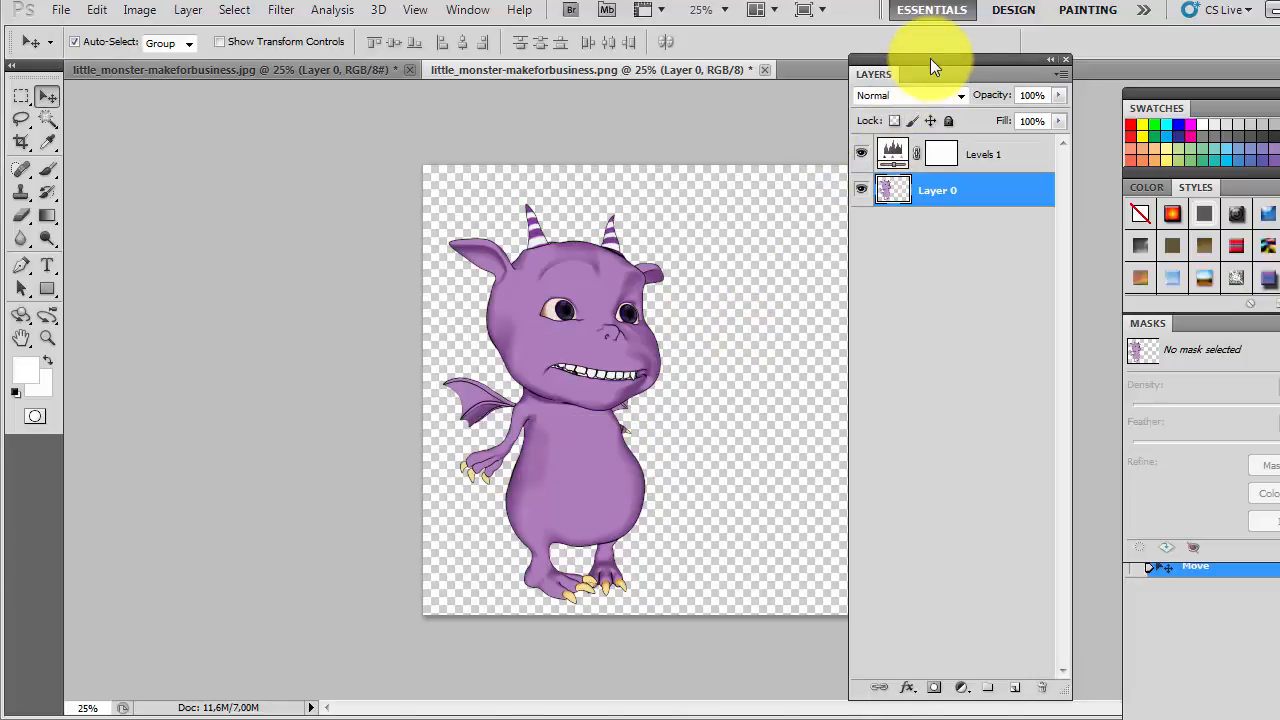
pyautogui.moveTo(930, 60); pyautogui.dragTo(1081, 83)
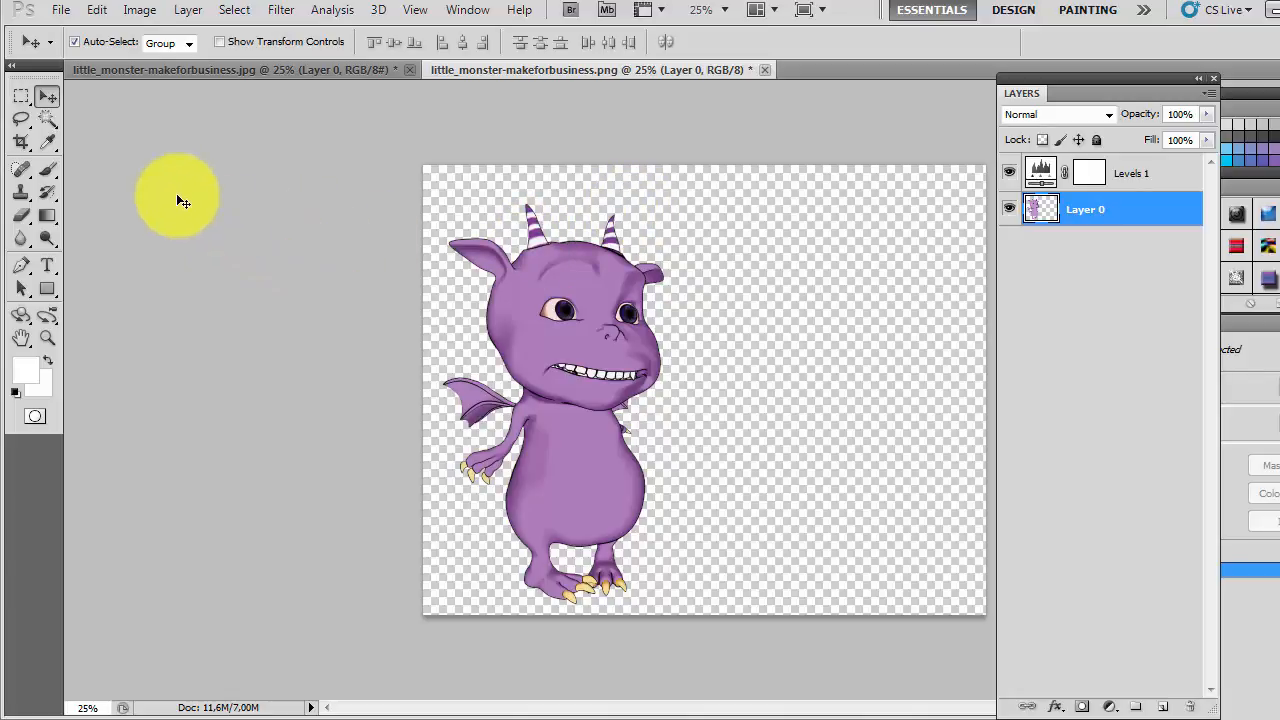
# - Crop the canvas to a full-height square starting at its left edge, using a crop width and height of 1 cm
pyautogui.click(24, 148)
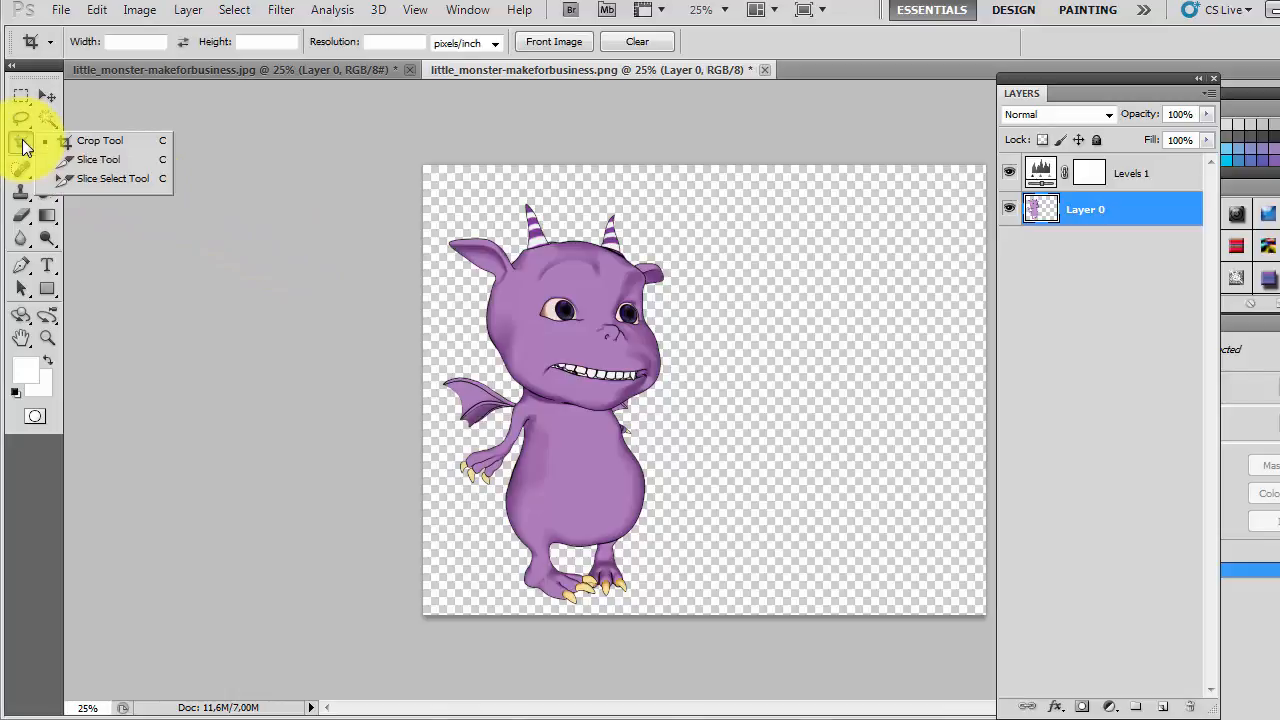
pyautogui.click(68, 141)
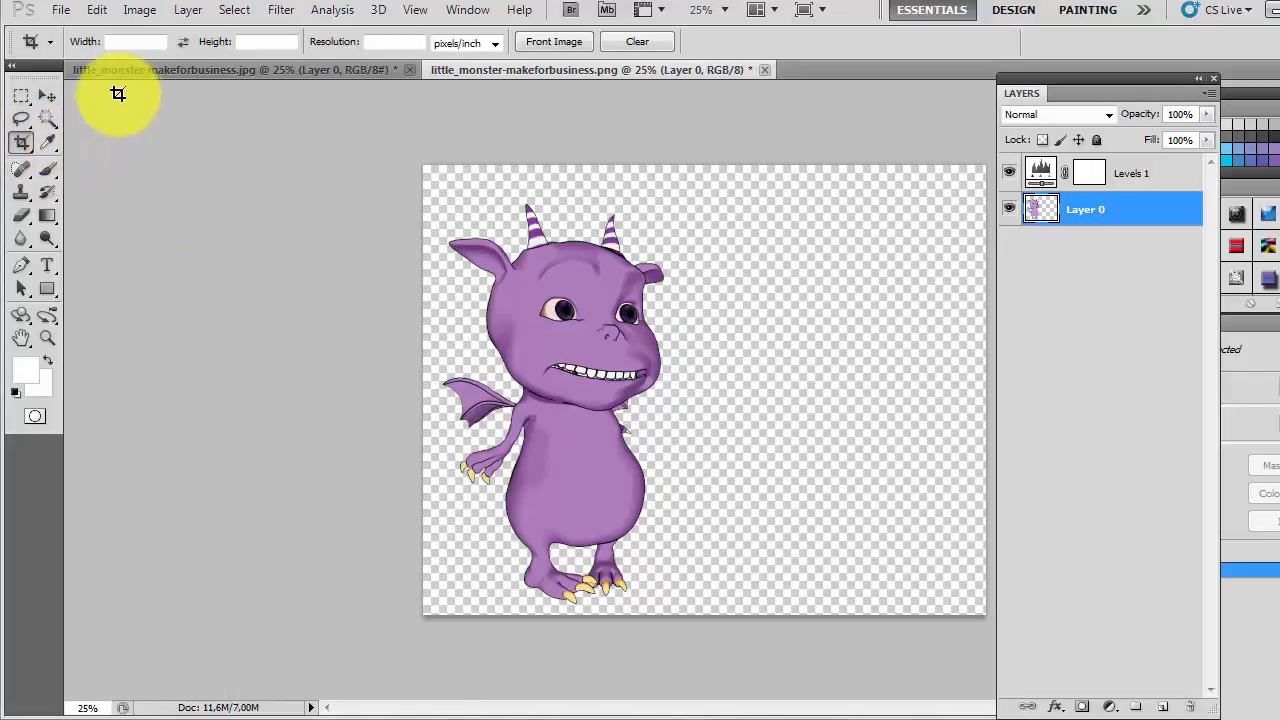
pyautogui.click(148, 40)
pyautogui.write('1')
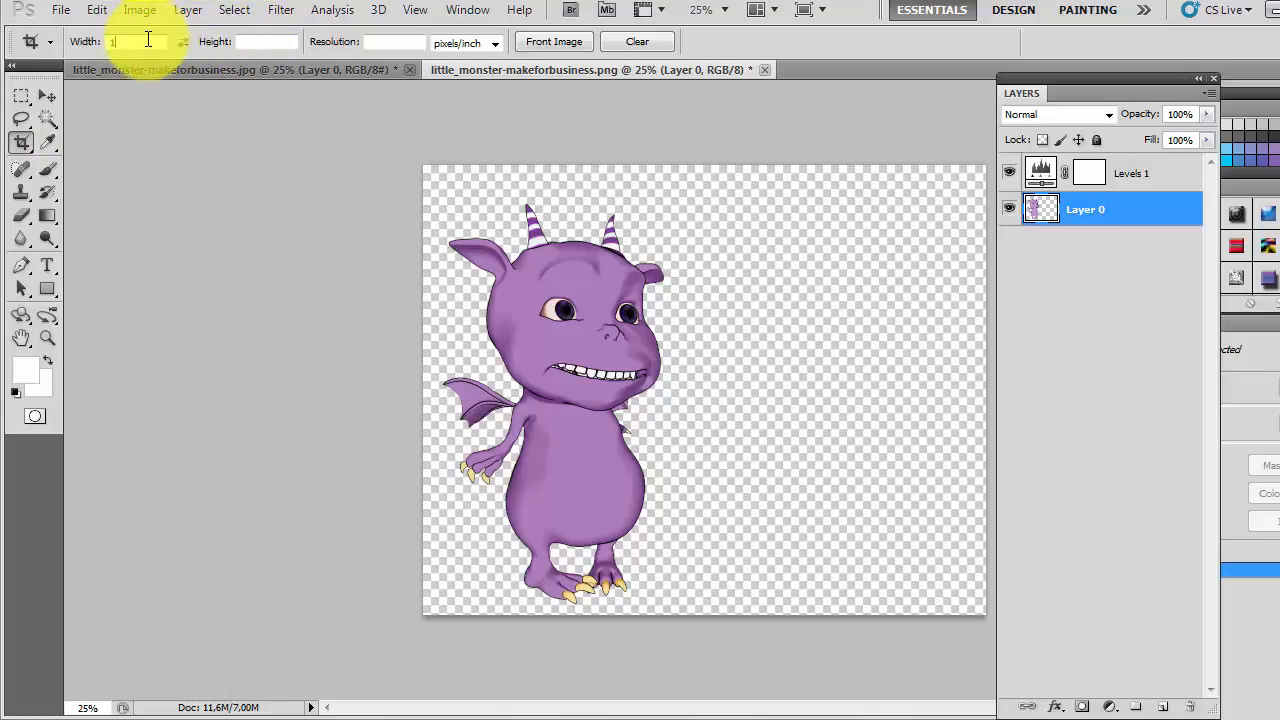
pyautogui.click(249, 41)
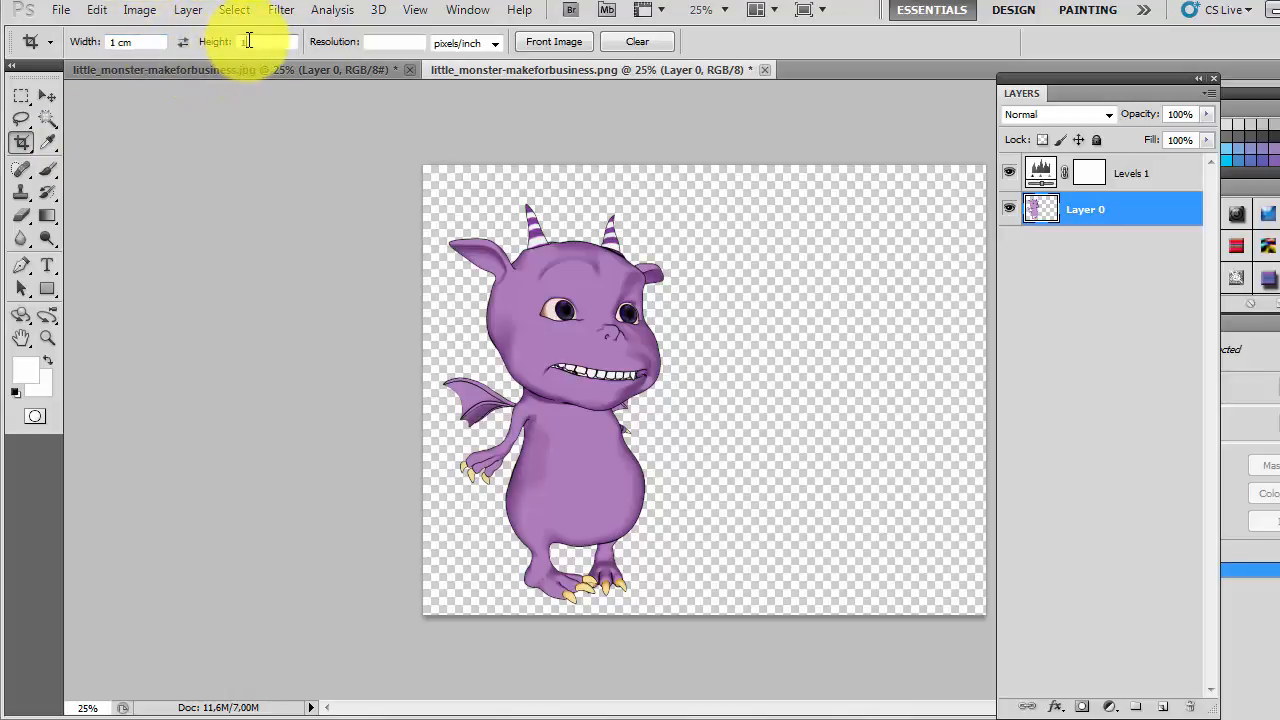
pyautogui.write('1')
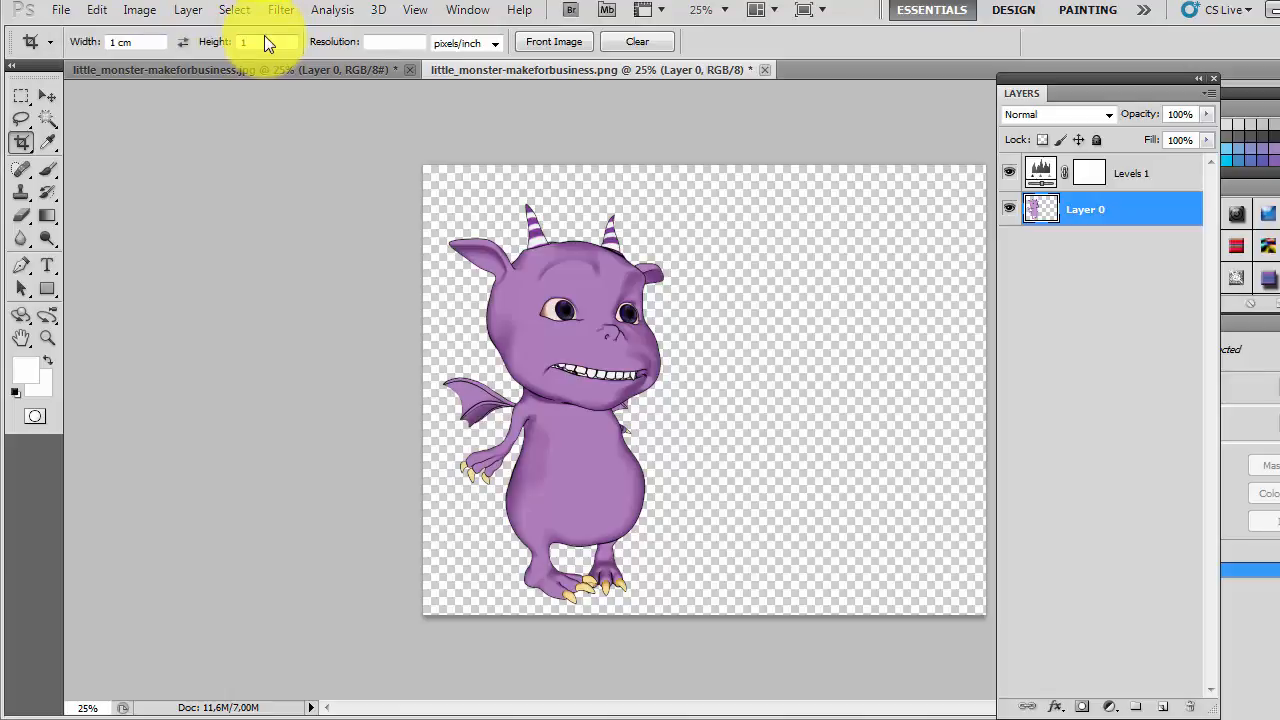
pyautogui.press('Return')
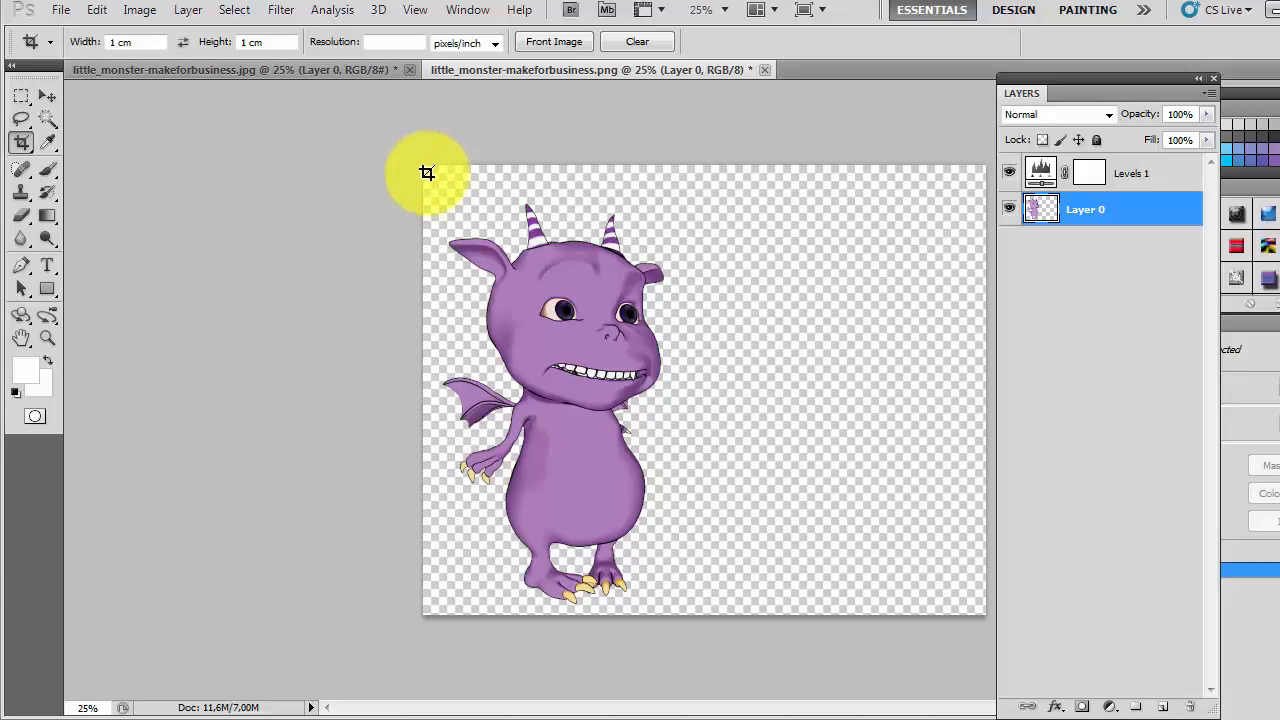
pyautogui.moveTo(427, 168); pyautogui.dragTo(863, 625)
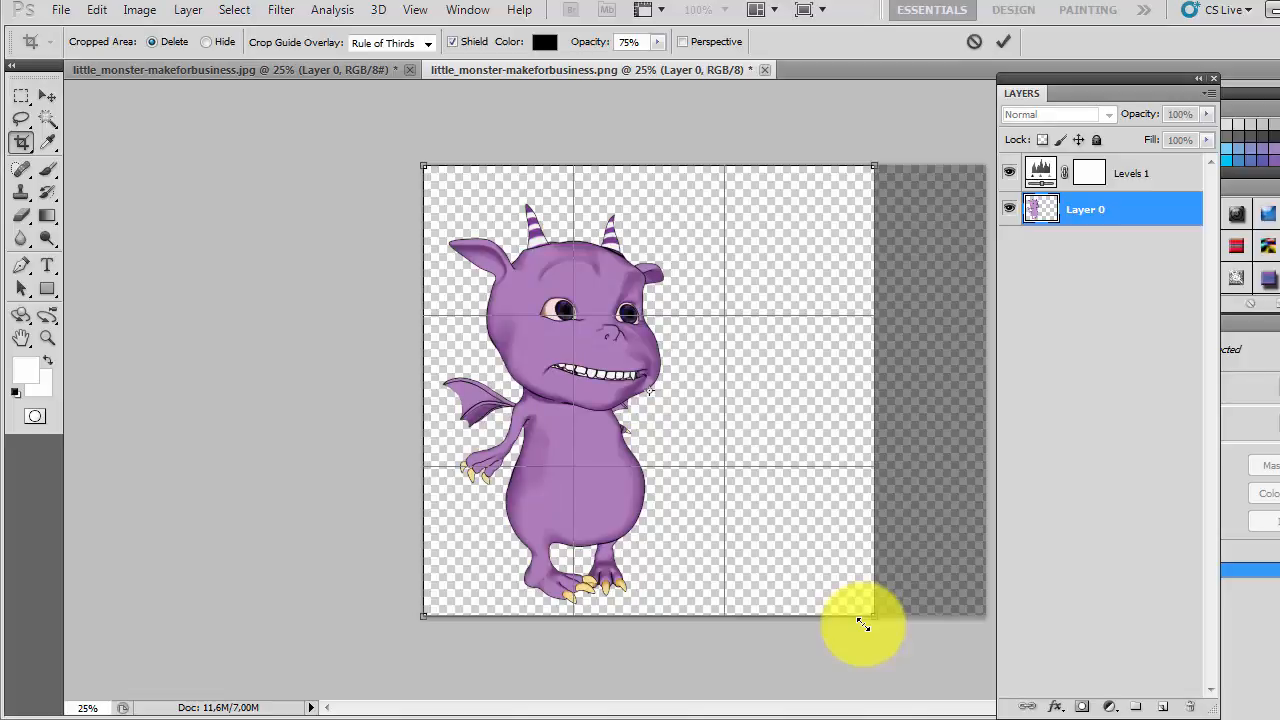
pyautogui.press('Return')
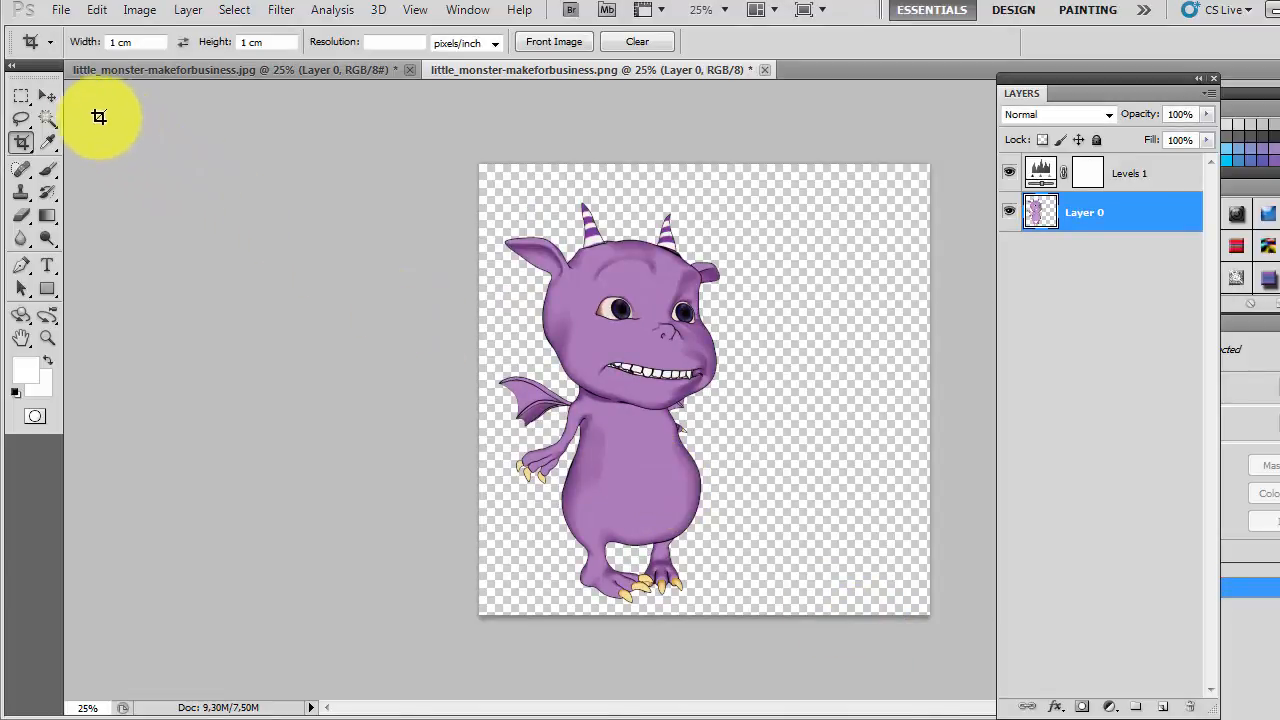
# - Move the monster slightly upward with the Move tool to leave space beneath its feet
pyautogui.click(48, 93)
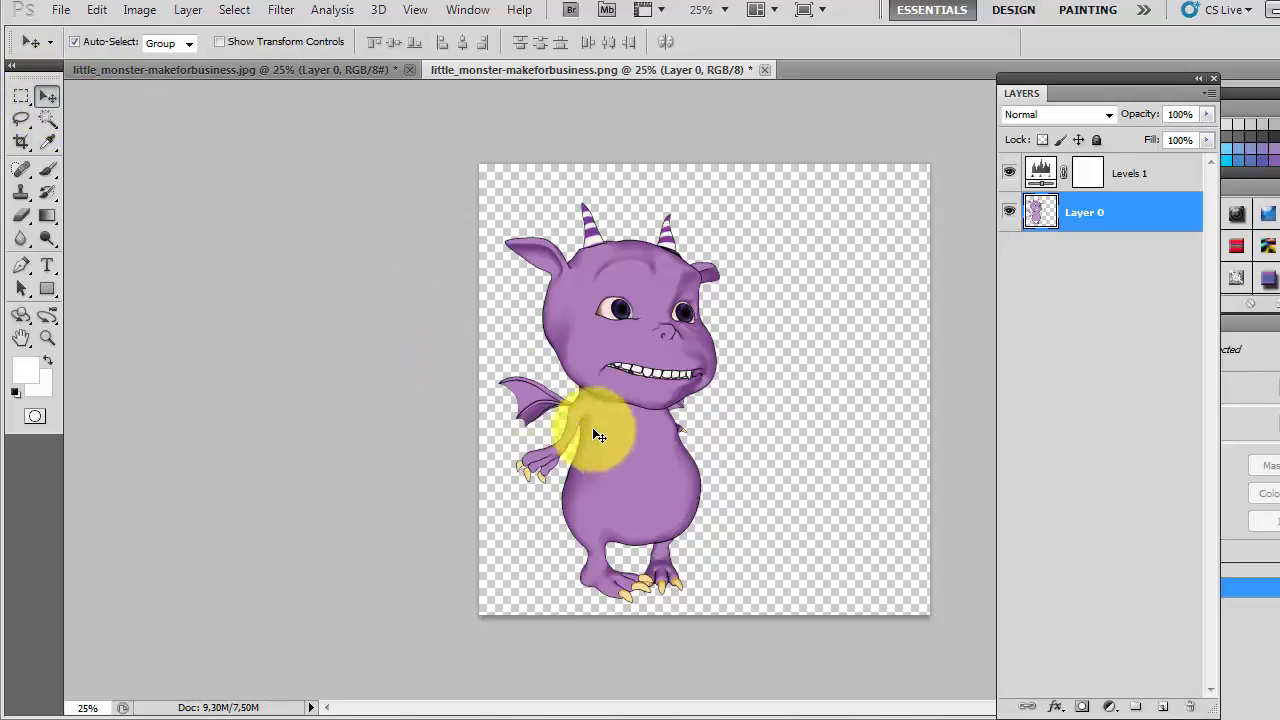
pyautogui.moveTo(614, 458); pyautogui.dragTo(612, 435)
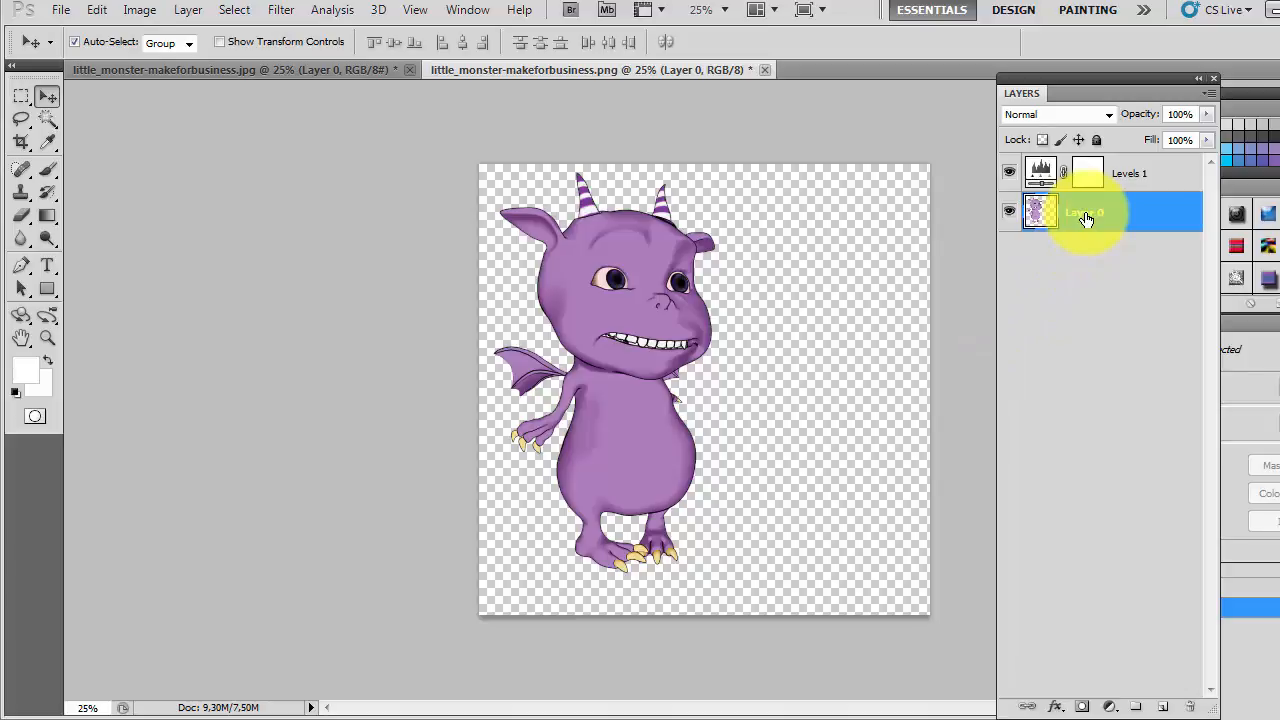
# - Open the Drop Shadow settings for the monster layer, move the dialog clear of the monster and toggle the effect preview off and on
pyautogui.click(1057, 710)
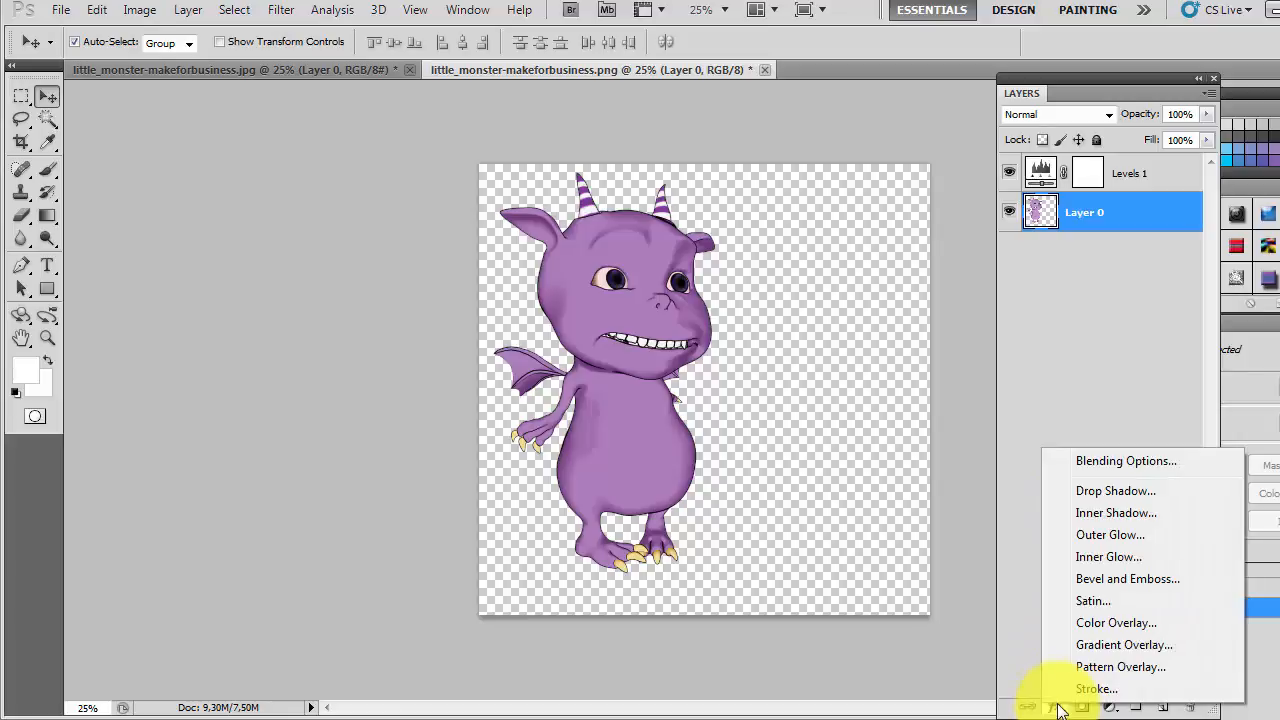
pyautogui.click(1099, 491)
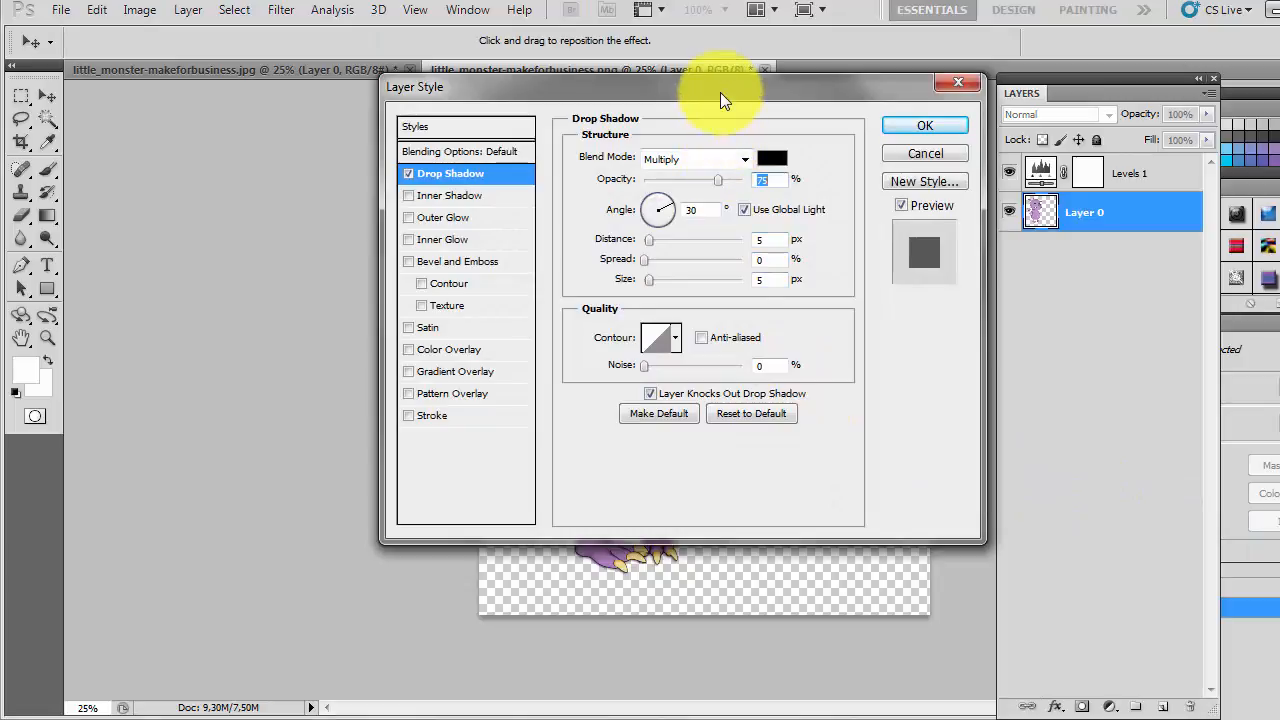
pyautogui.moveTo(720, 88); pyautogui.dragTo(630, 209)
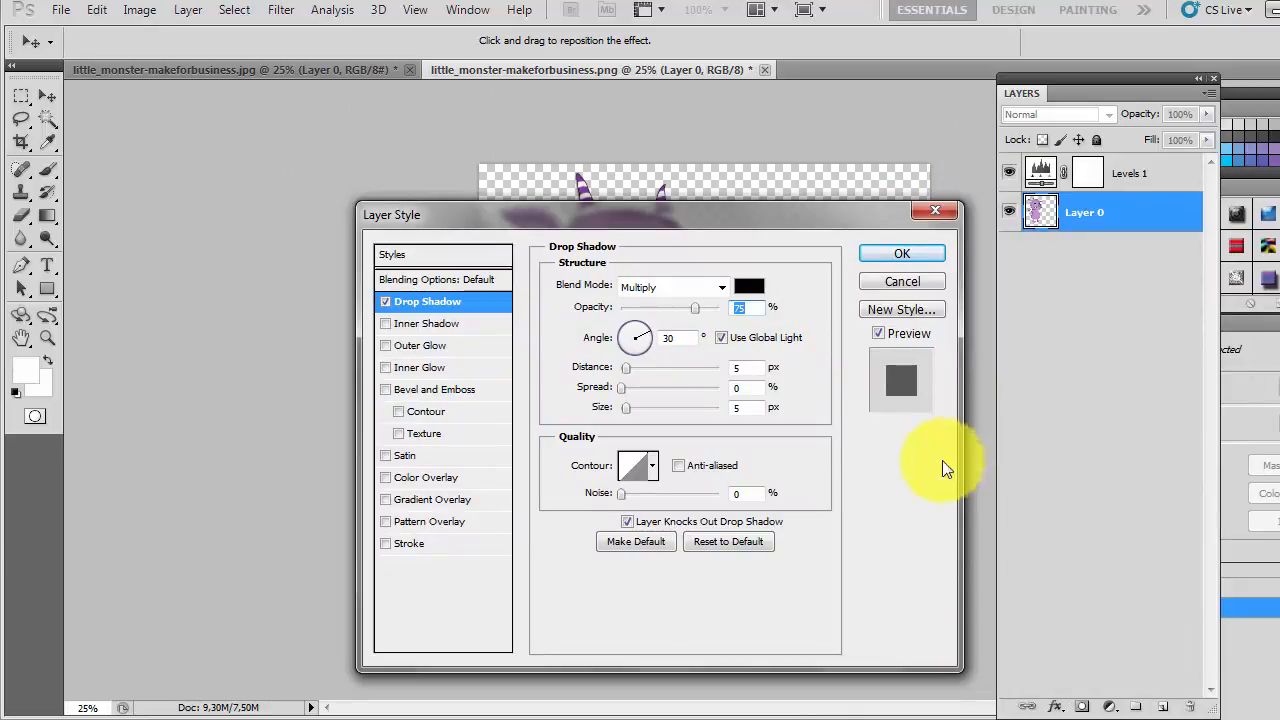
pyautogui.moveTo(693, 222); pyautogui.dragTo(1004, 209)
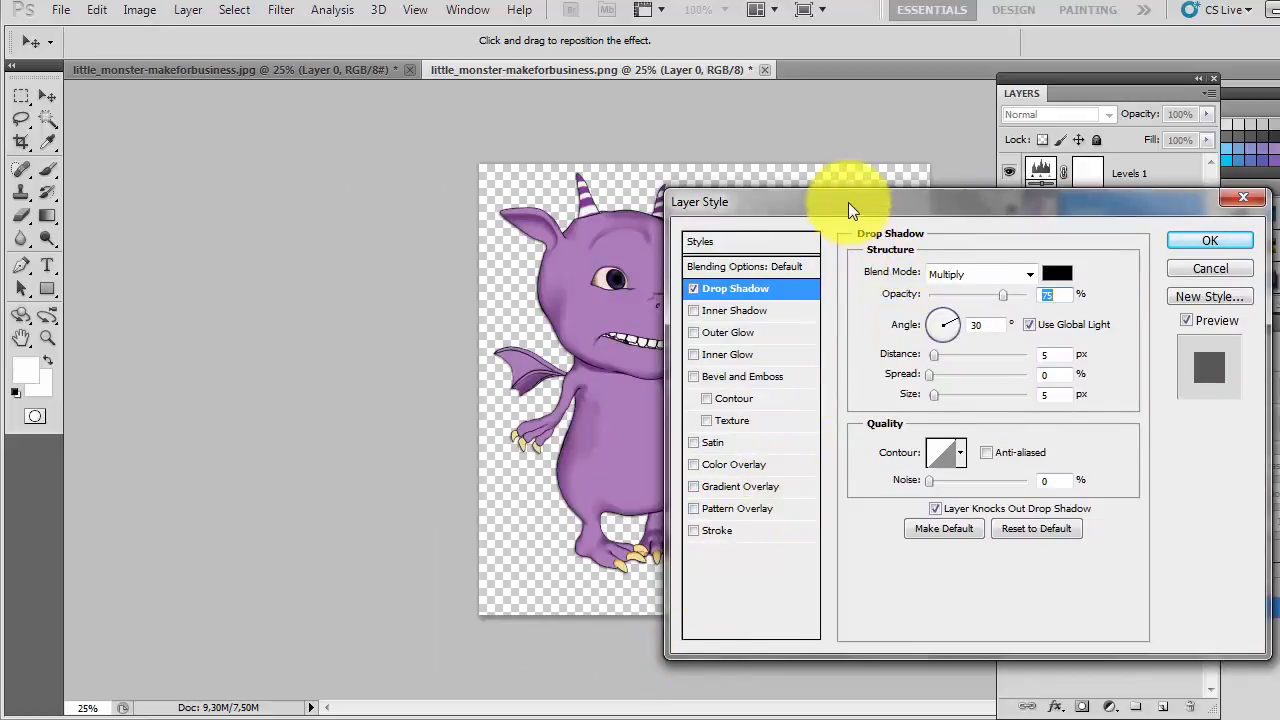
pyautogui.moveTo(848, 202); pyautogui.dragTo(767, 207)
pyautogui.moveTo(637, 230); pyautogui.dragTo(330, 241)
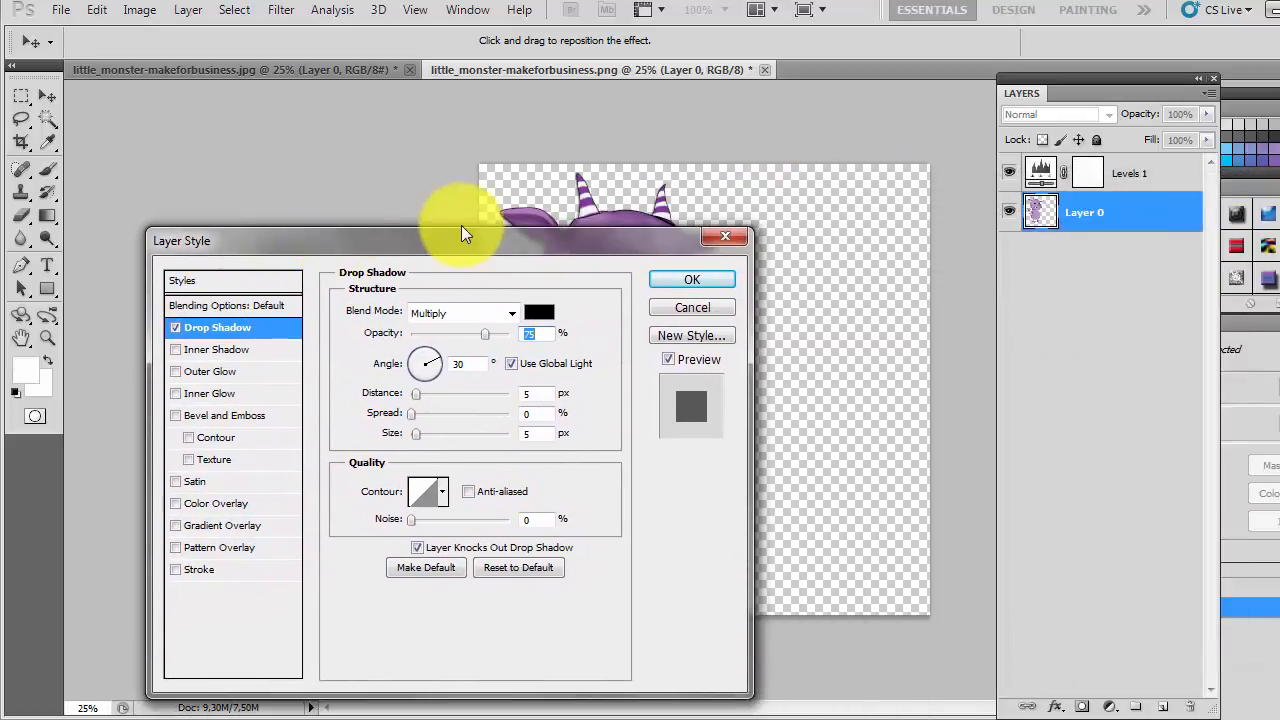
pyautogui.moveTo(521, 236); pyautogui.dragTo(312, 207)
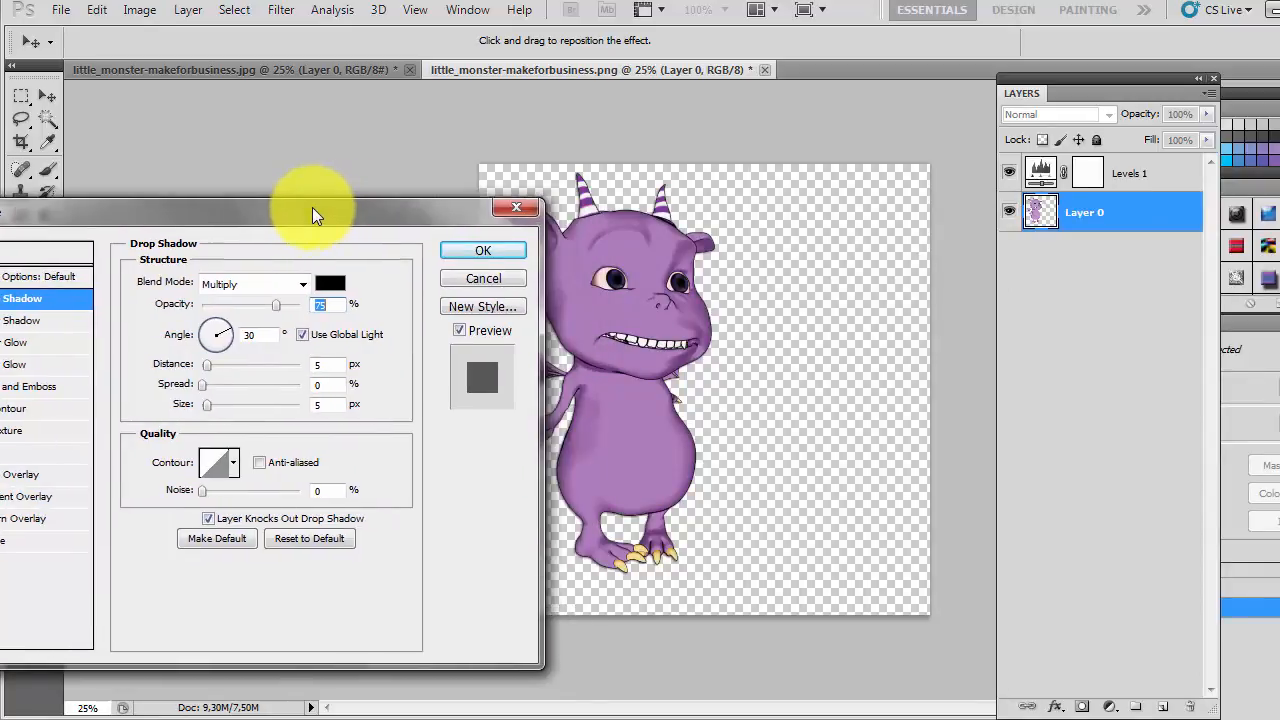
pyautogui.click(459, 330)
pyautogui.click(458, 328)
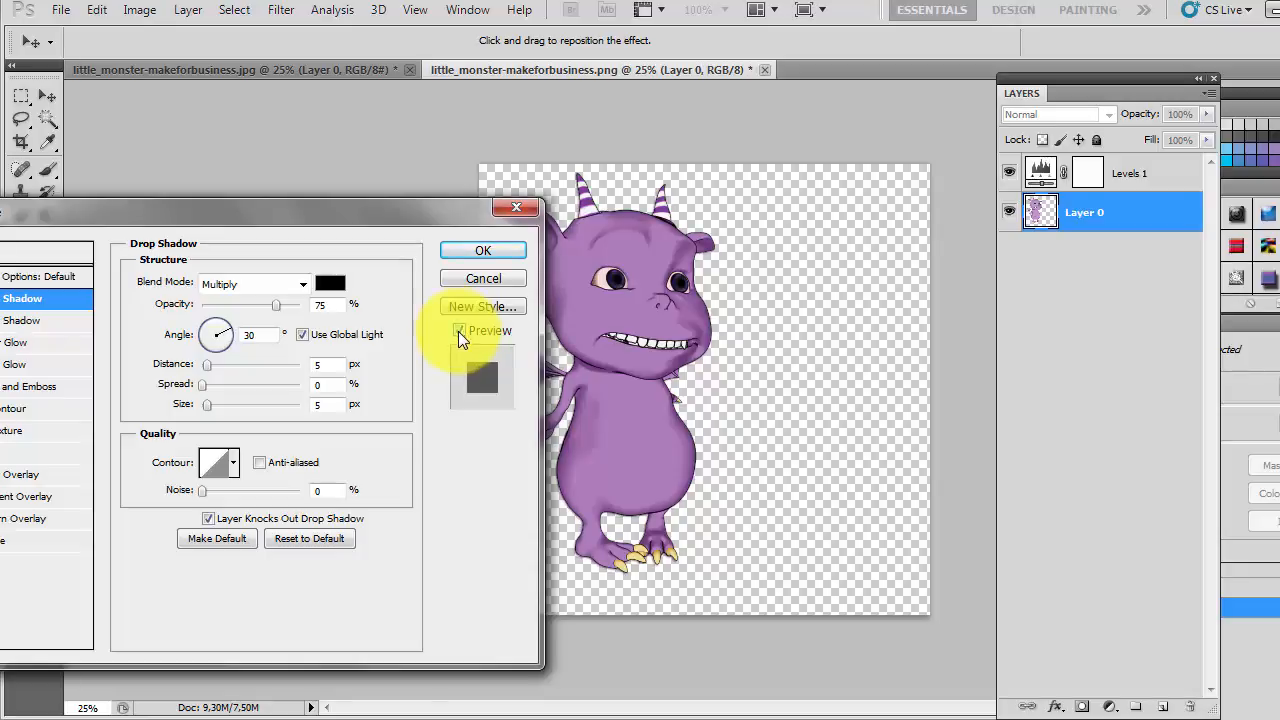
pyautogui.moveTo(437, 214); pyautogui.dragTo(388, 193)
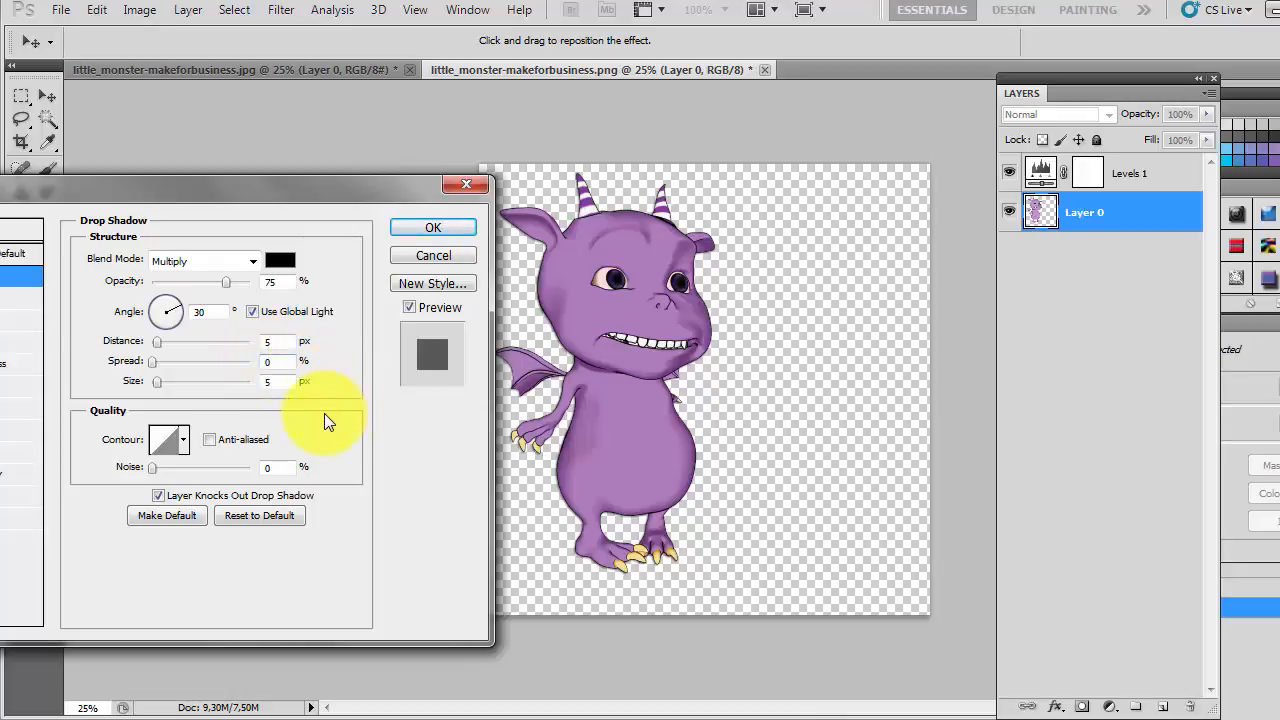
# - Try a larger drop shadow distance, return it to 5 px and apply the shadow to the monster layer
pyautogui.moveTo(157, 343); pyautogui.dragTo(198, 352)
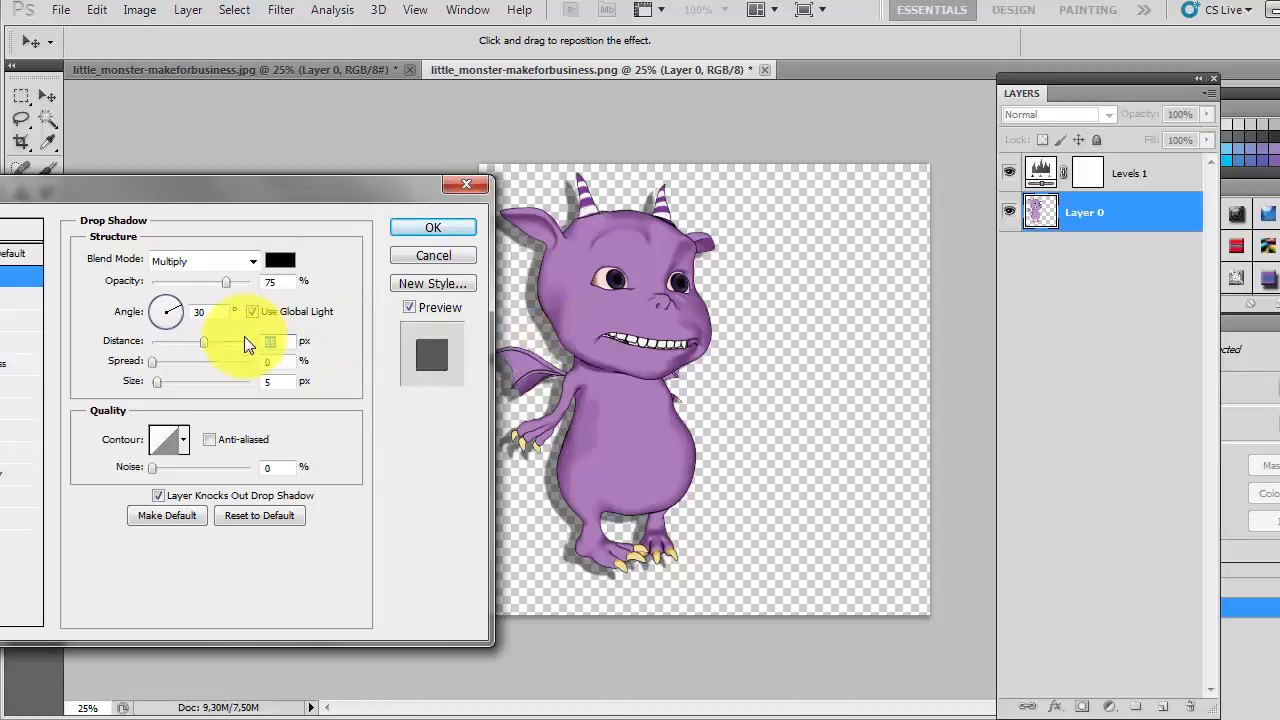
pyautogui.moveTo(203, 347); pyautogui.dragTo(158, 347)
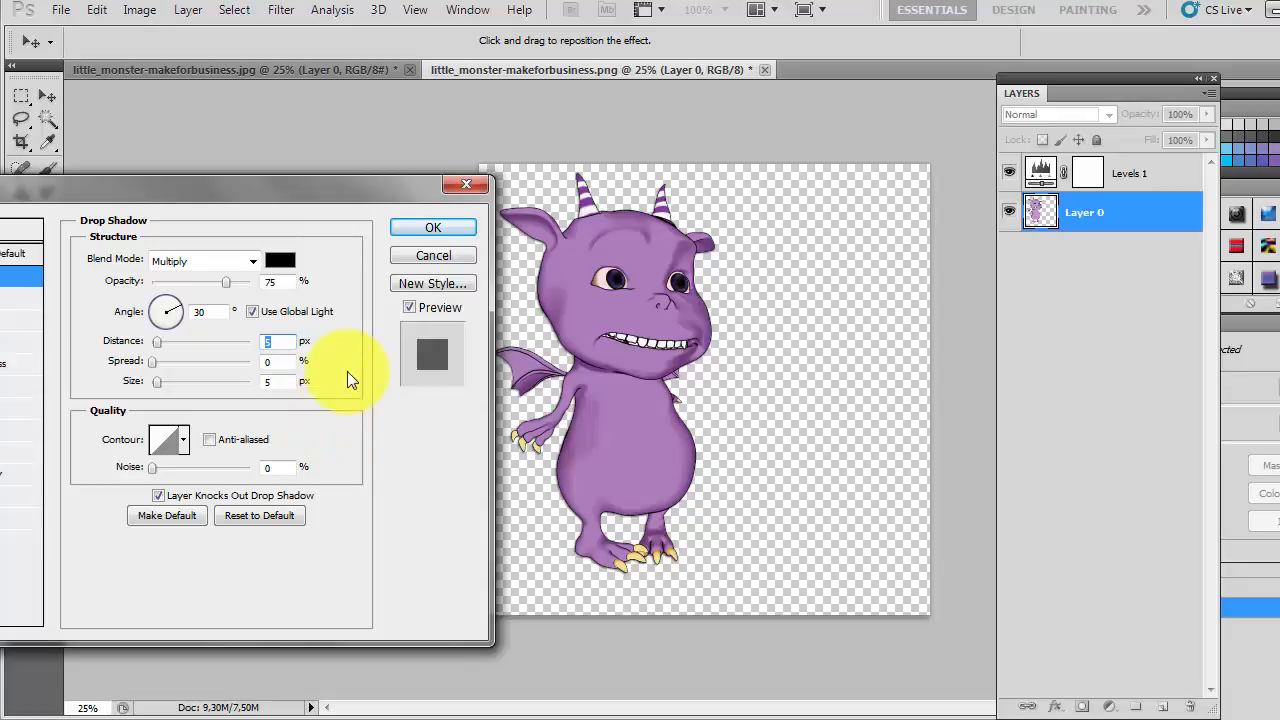
pyautogui.click(444, 231)
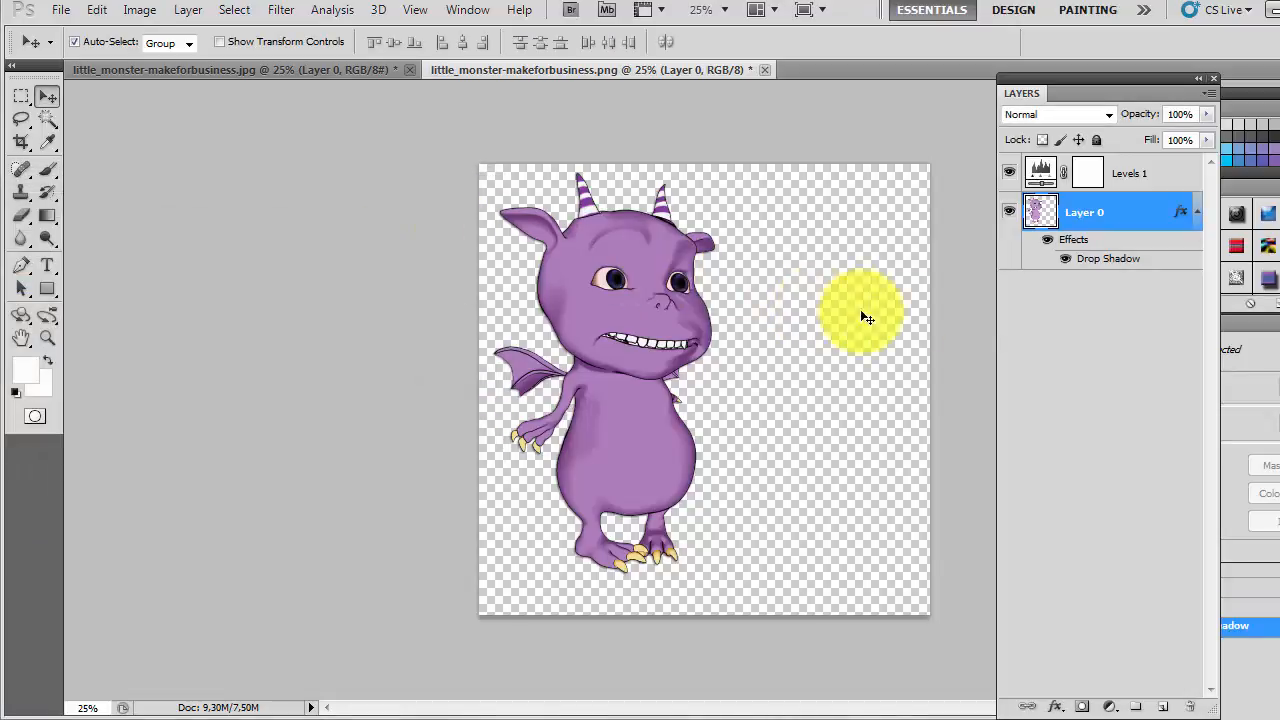
# - Hide and show the monster layer's effects to compare the image with and without the drop shadow
pyautogui.click(1046, 243)
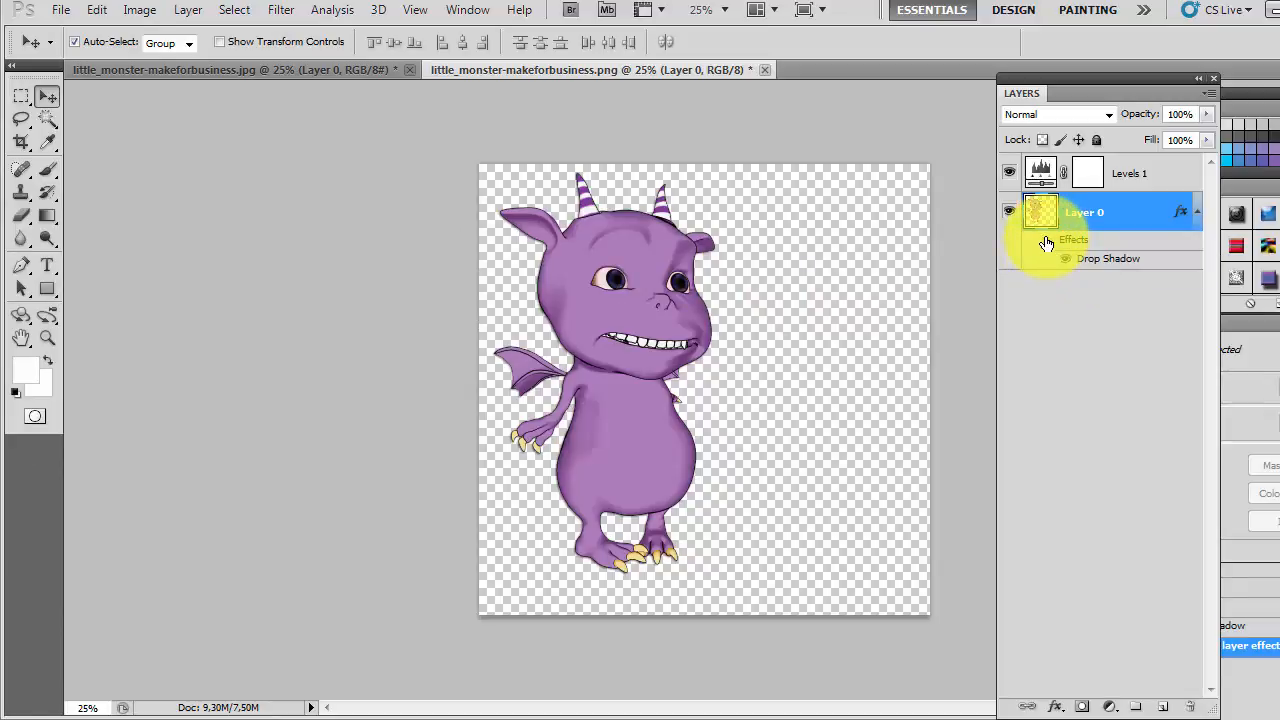
pyautogui.click(1046, 243)
pyautogui.click(1046, 243)
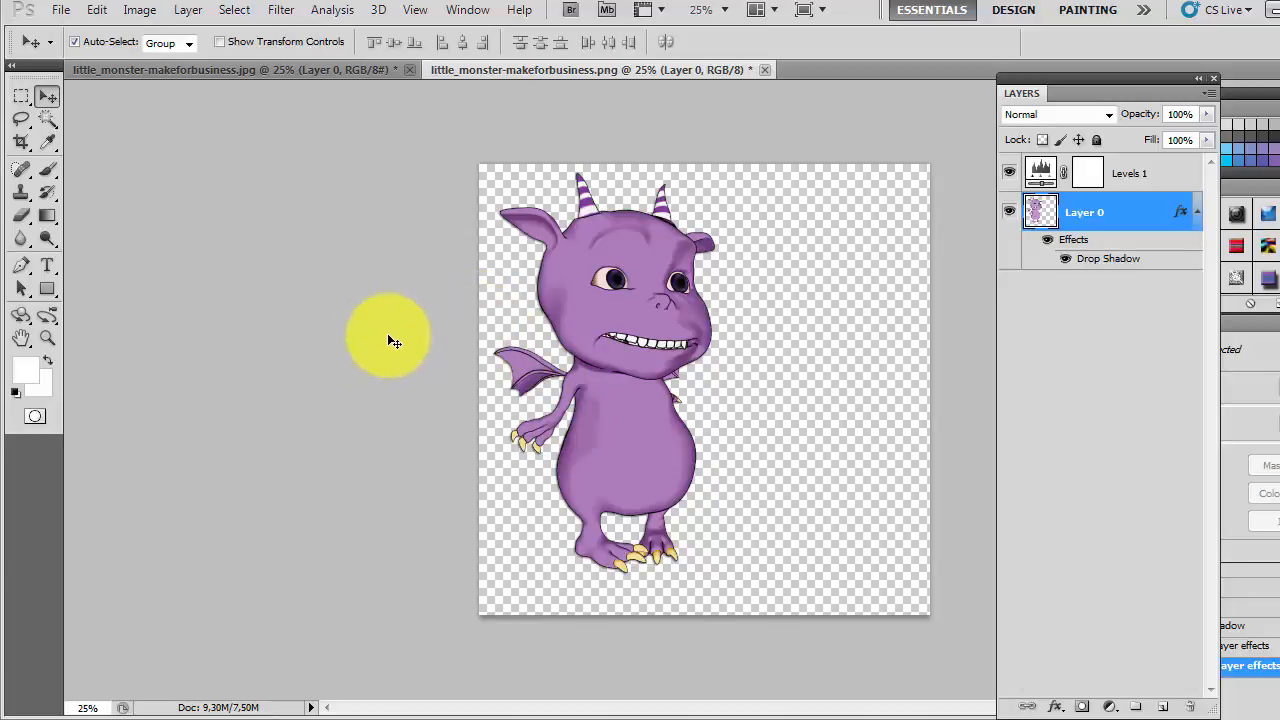
# - Draw a white rectangle shape across the full width of the canvas's lower edge and place its layer beneath the monster layer
pyautogui.click(49, 288)
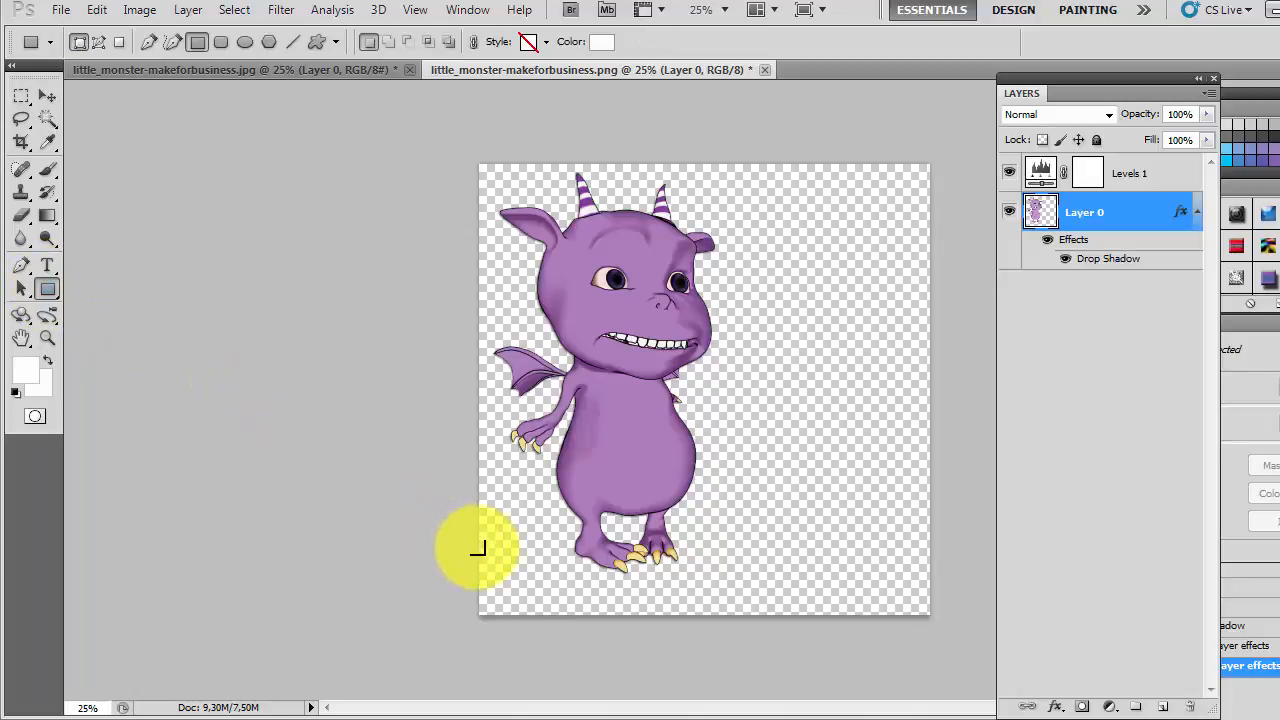
pyautogui.moveTo(478, 548); pyautogui.dragTo(935, 621)
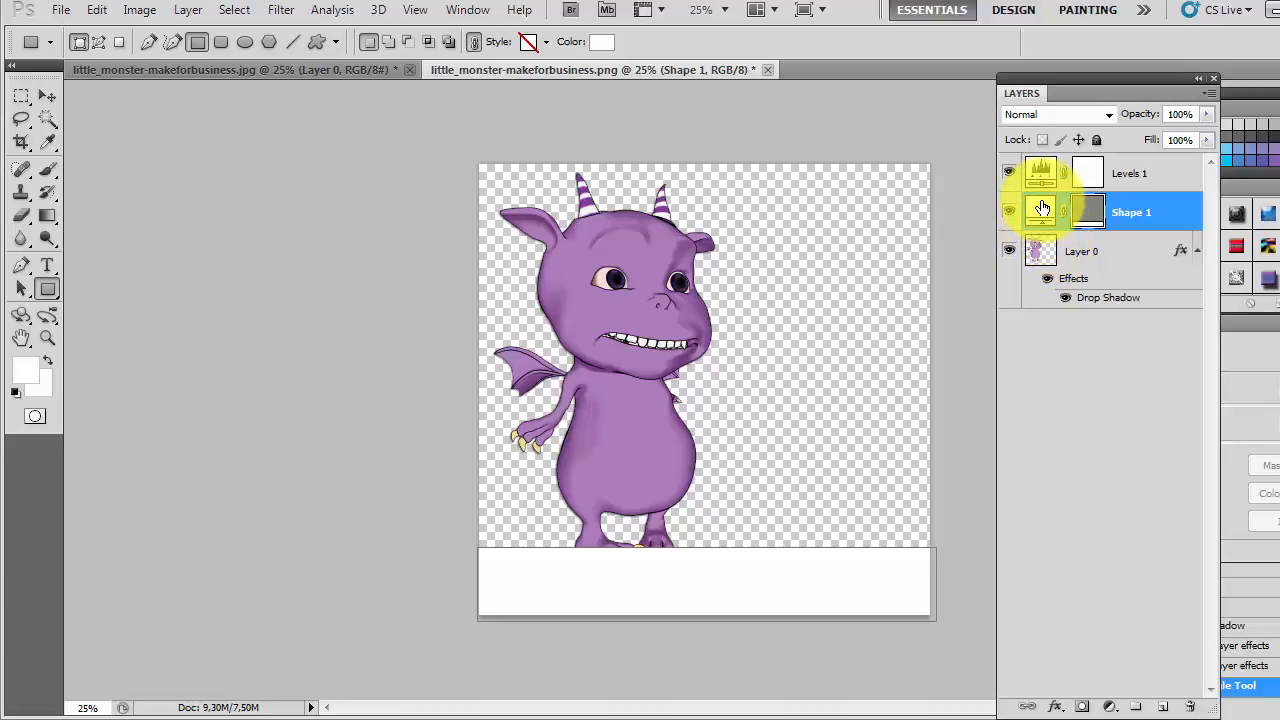
pyautogui.moveTo(1042, 208); pyautogui.dragTo(1060, 343)
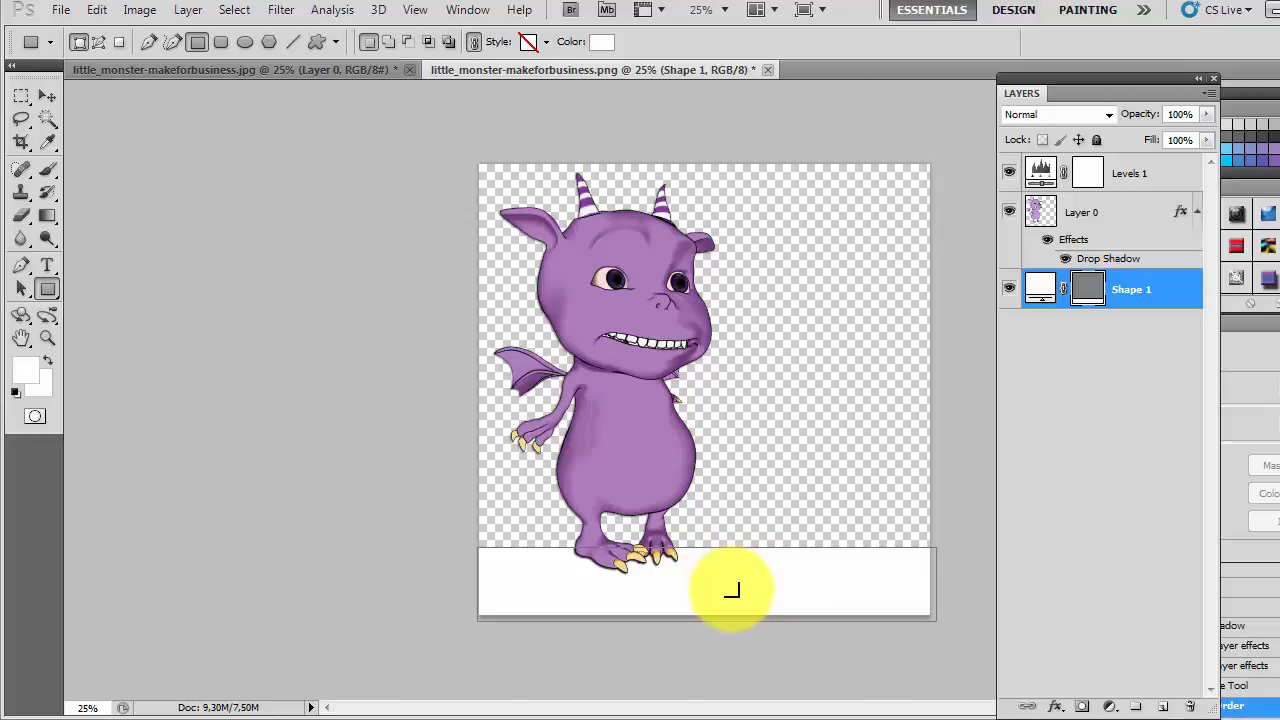
# - Open the rectangle's fill colour, move the colour picker clear of the monster and try several red shades, ending at #ae1717
pyautogui.doubleClick(1043, 289)
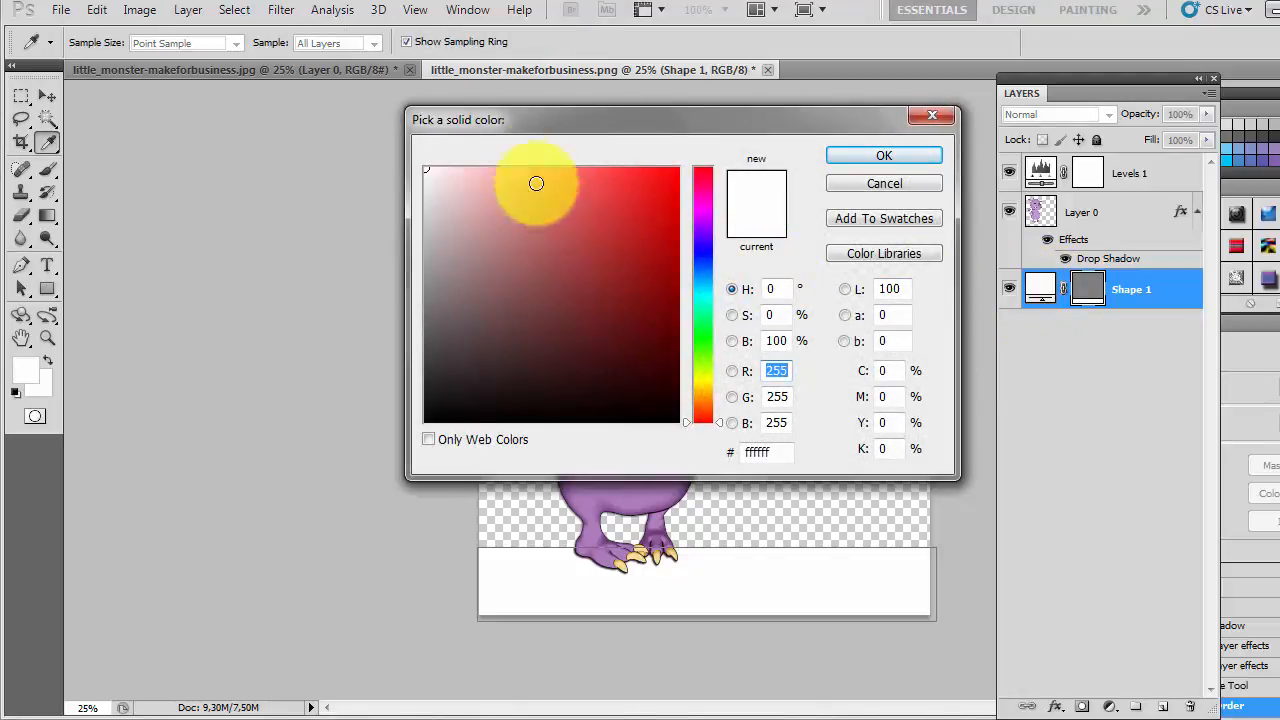
pyautogui.moveTo(572, 120); pyautogui.dragTo(909, 177)
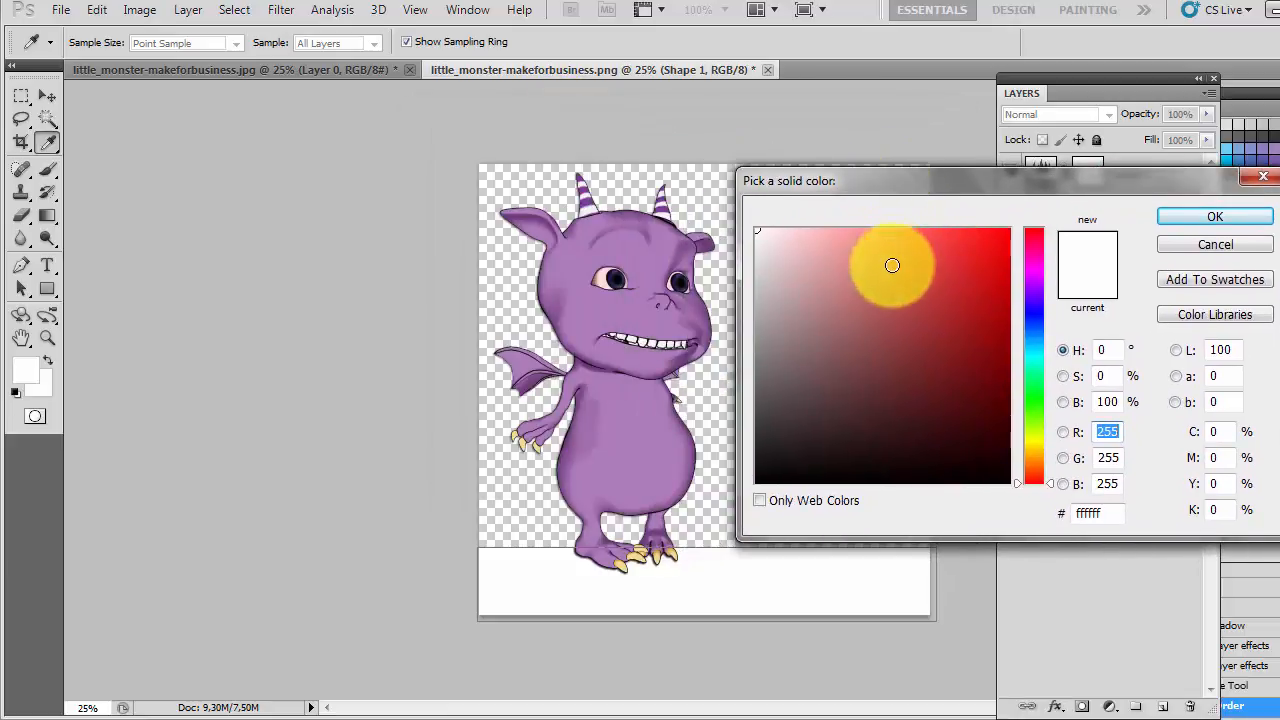
pyautogui.click(891, 277)
pyautogui.click(838, 369)
pyautogui.click(815, 289)
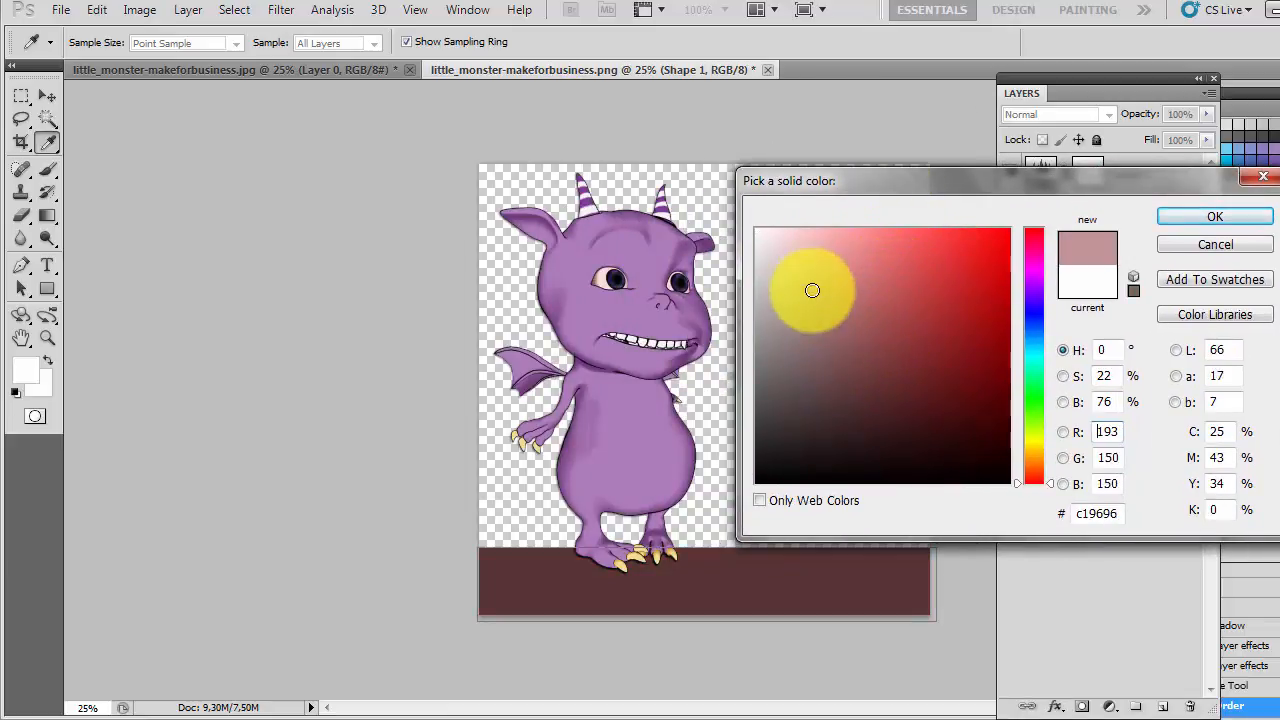
pyautogui.click(977, 309)
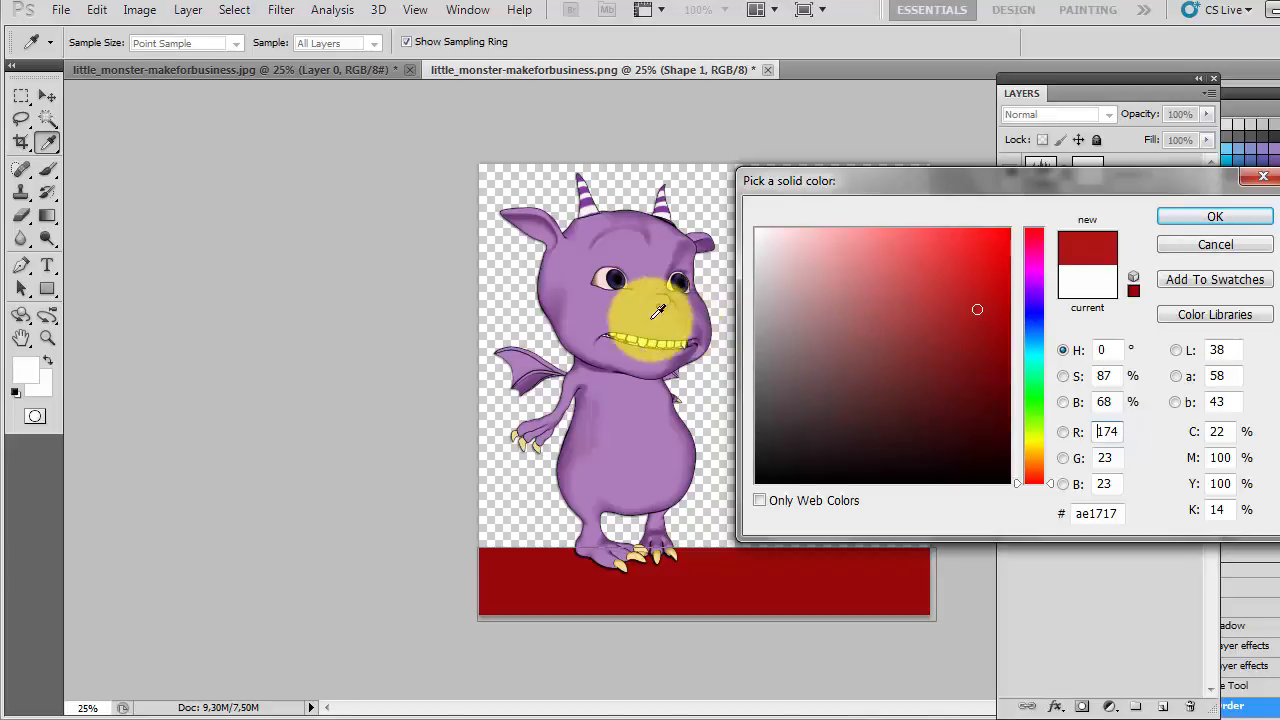
# - Sample purple from the monster's shaded skin, darken it to #673e74 and apply it as the rectangle's fill colour
pyautogui.click(564, 300)
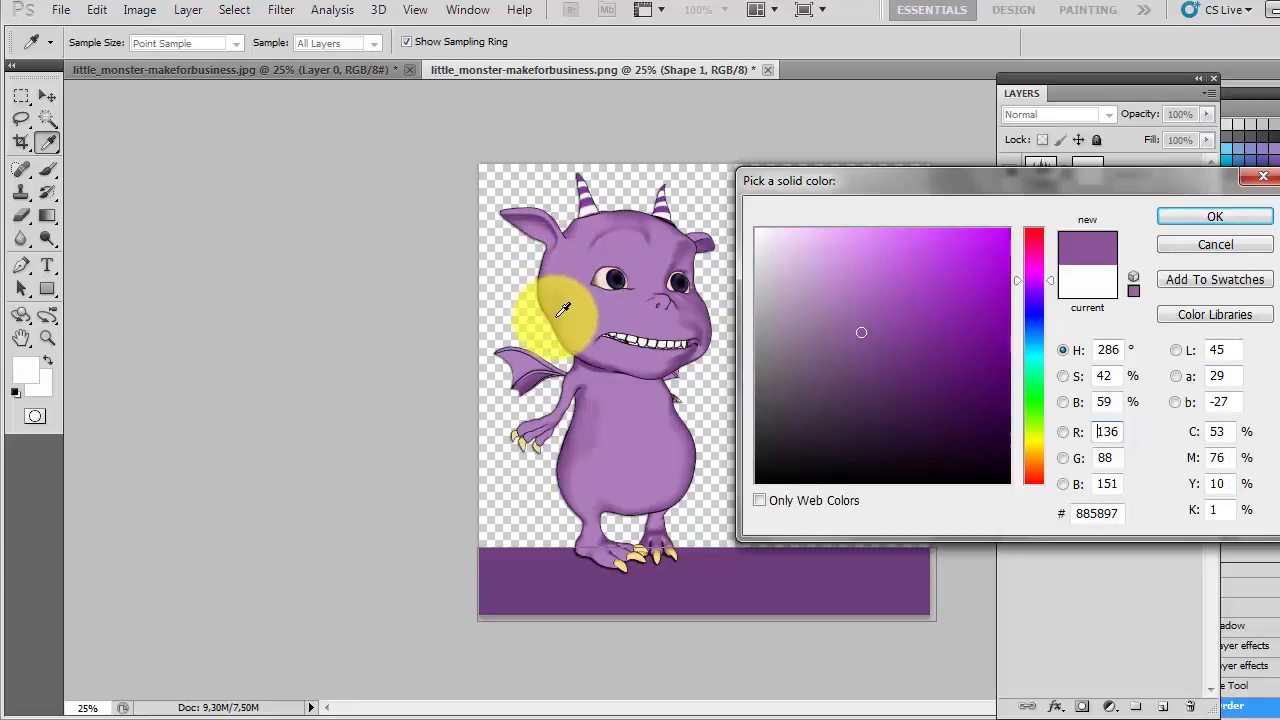
pyautogui.click(558, 302)
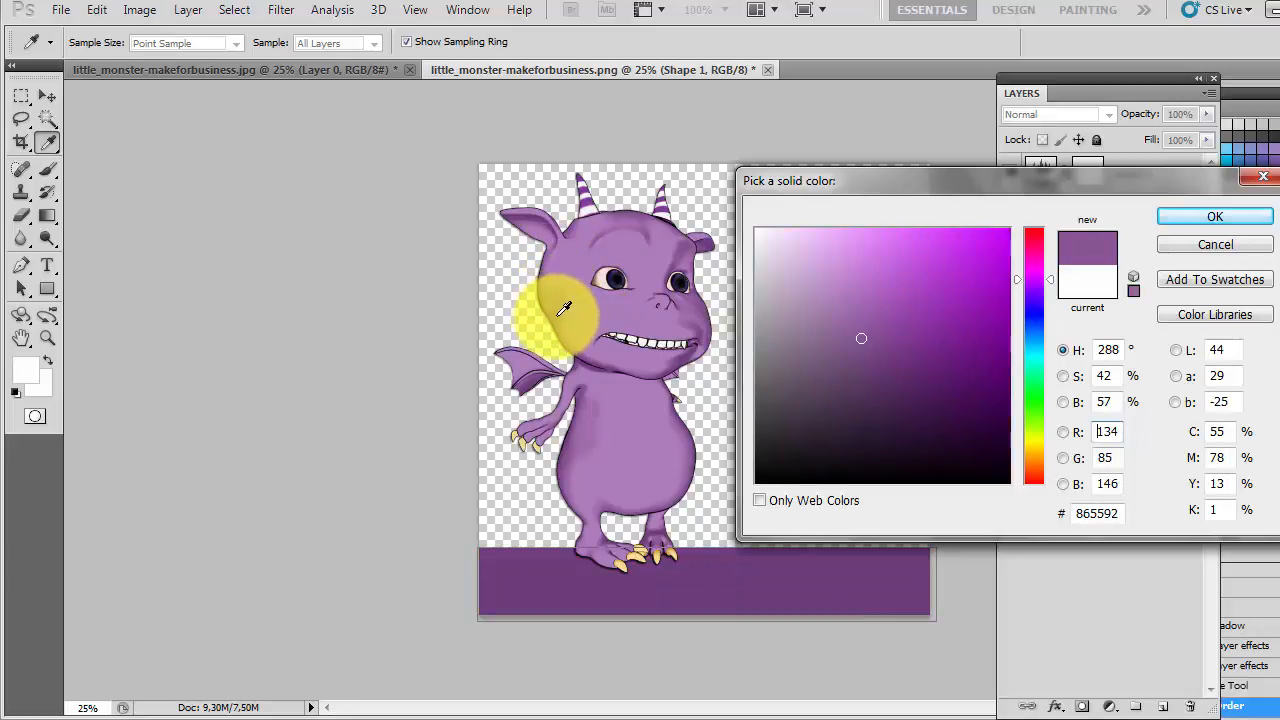
pyautogui.click(589, 401)
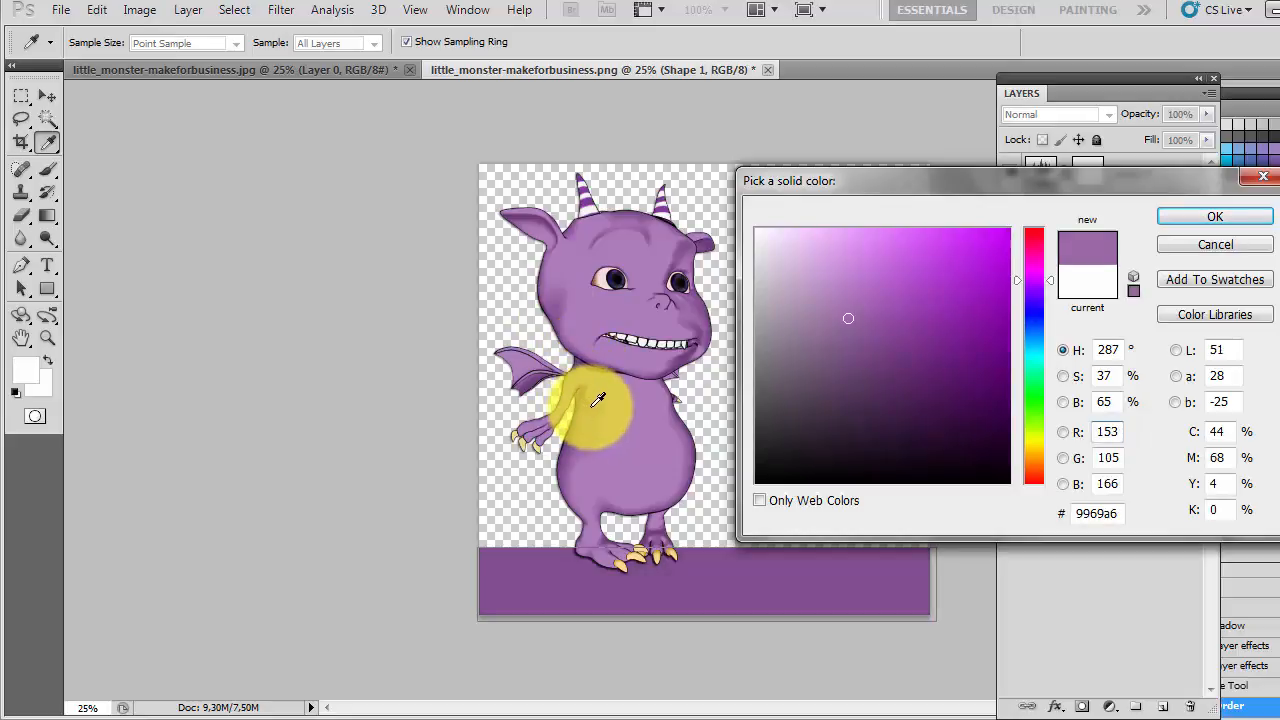
pyautogui.click(592, 415)
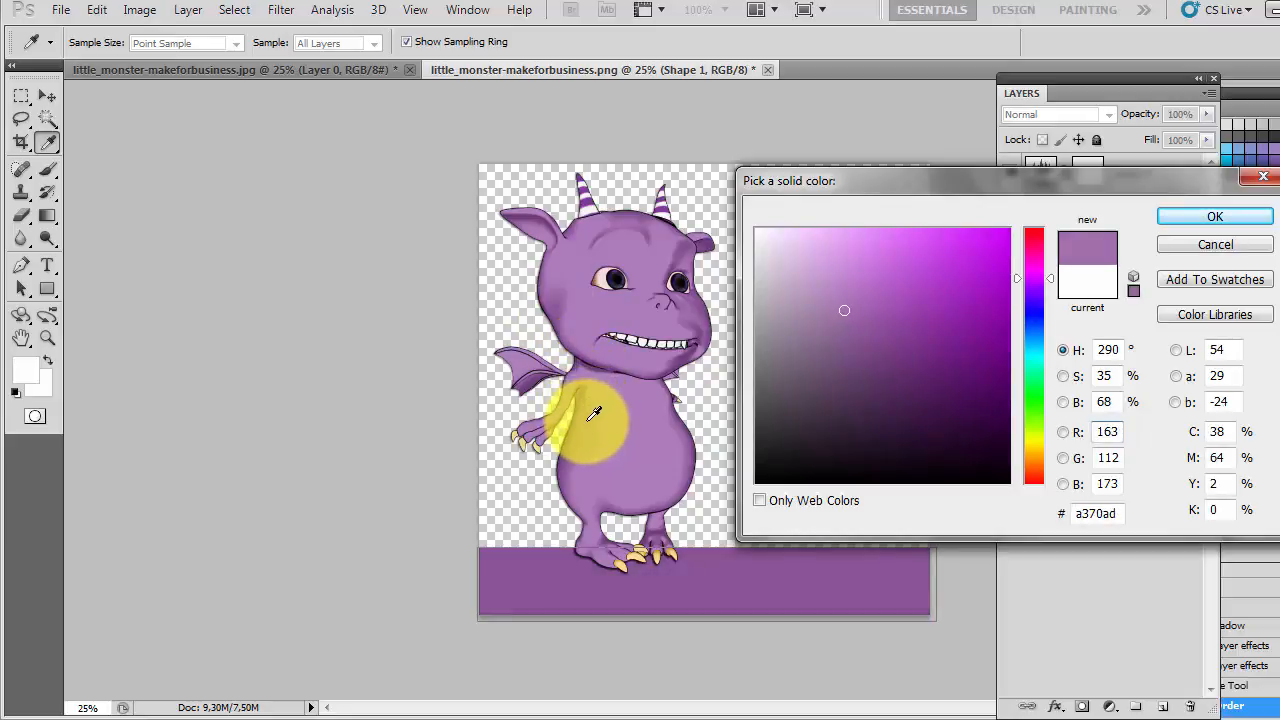
pyautogui.click(561, 305)
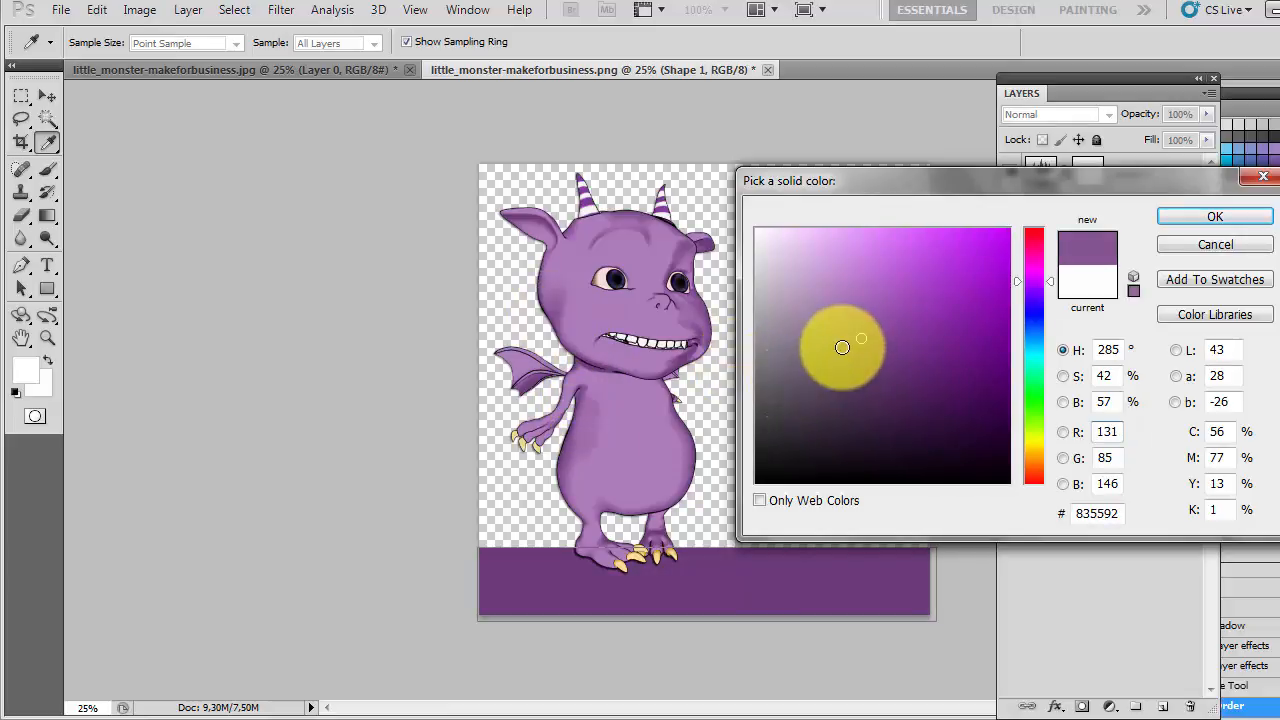
pyautogui.moveTo(864, 344); pyautogui.dragTo(873, 367)
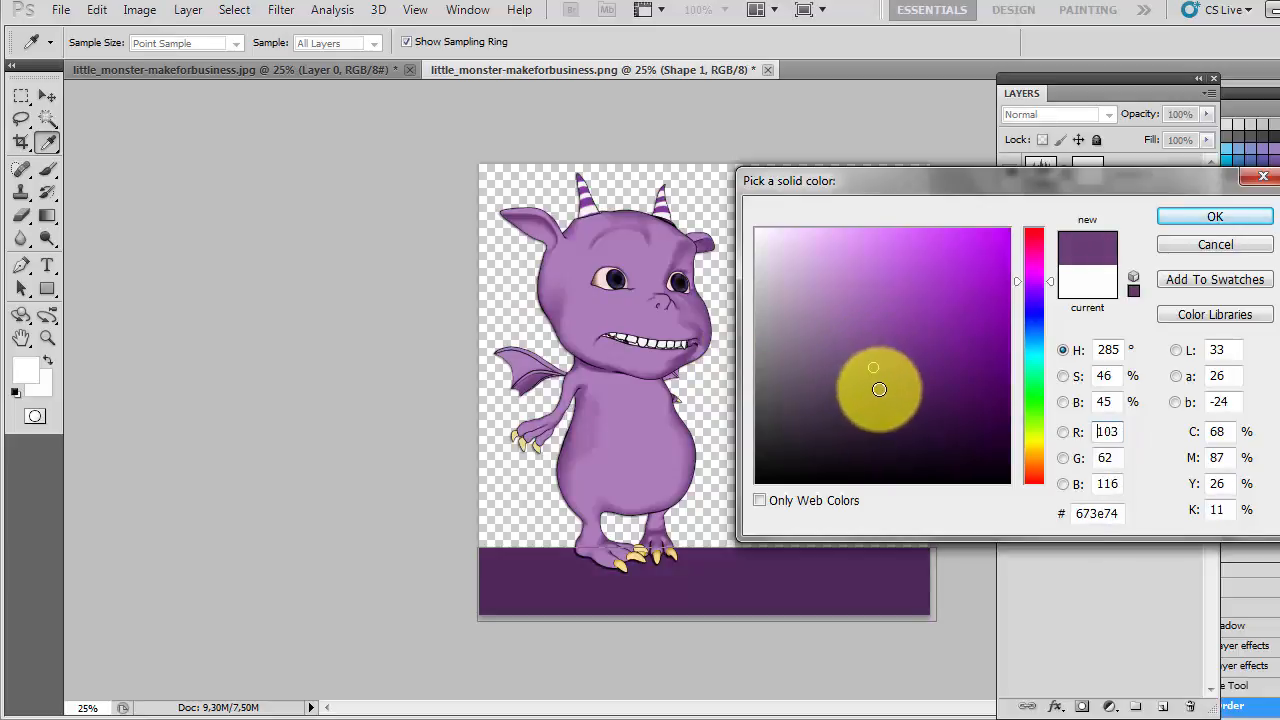
pyautogui.click(1214, 215)
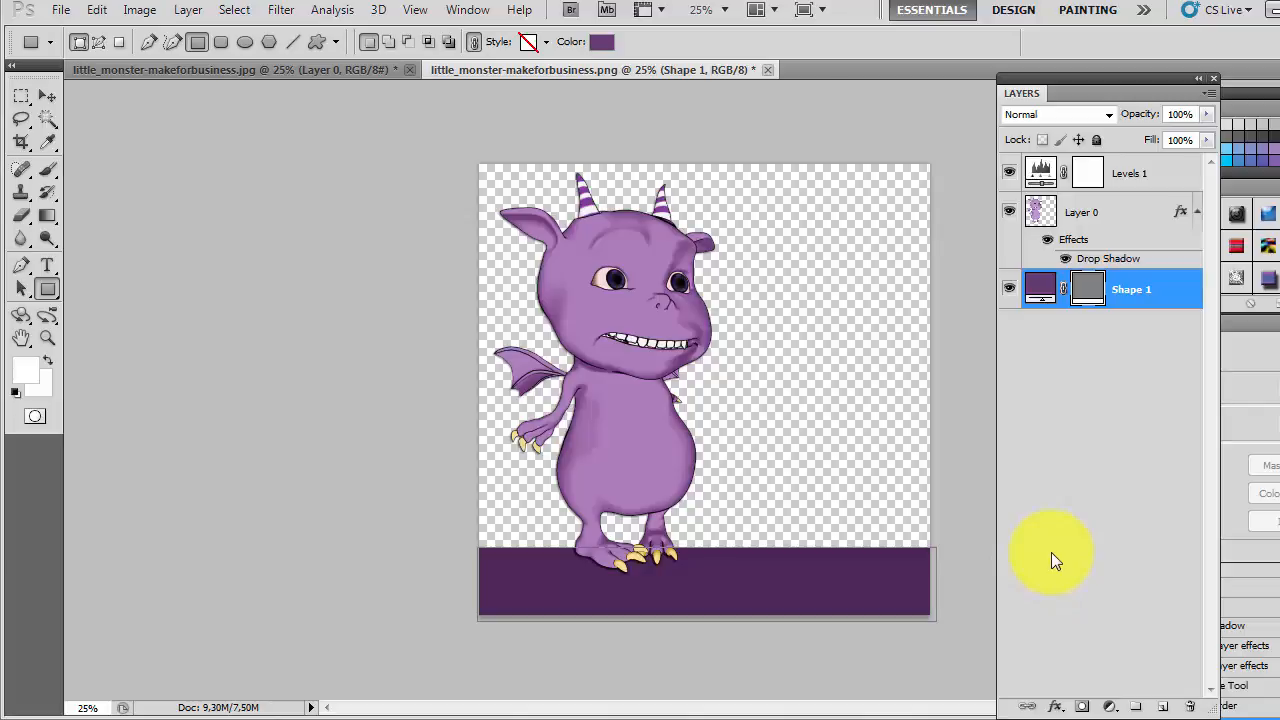
# - Add a solid colour fill layer in white (#ffffff) and place it beneath the purple rectangle layer as the background
pyautogui.click(1110, 708)
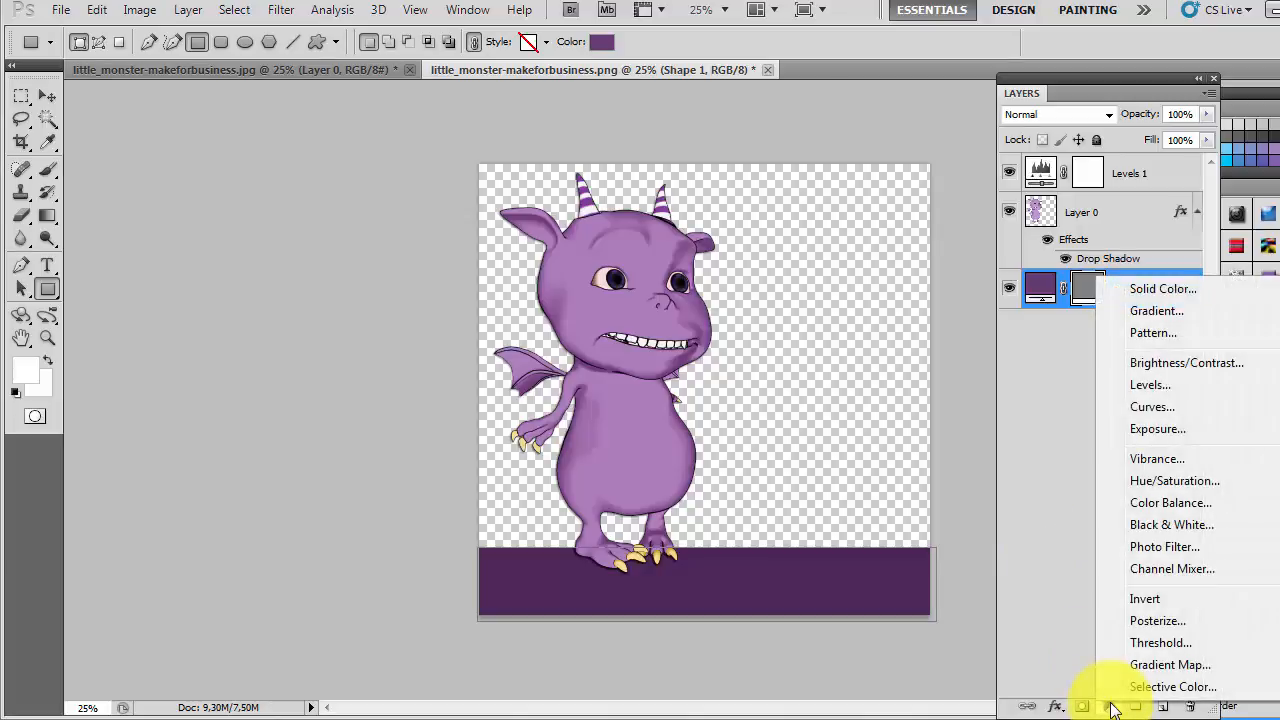
pyautogui.click(1176, 293)
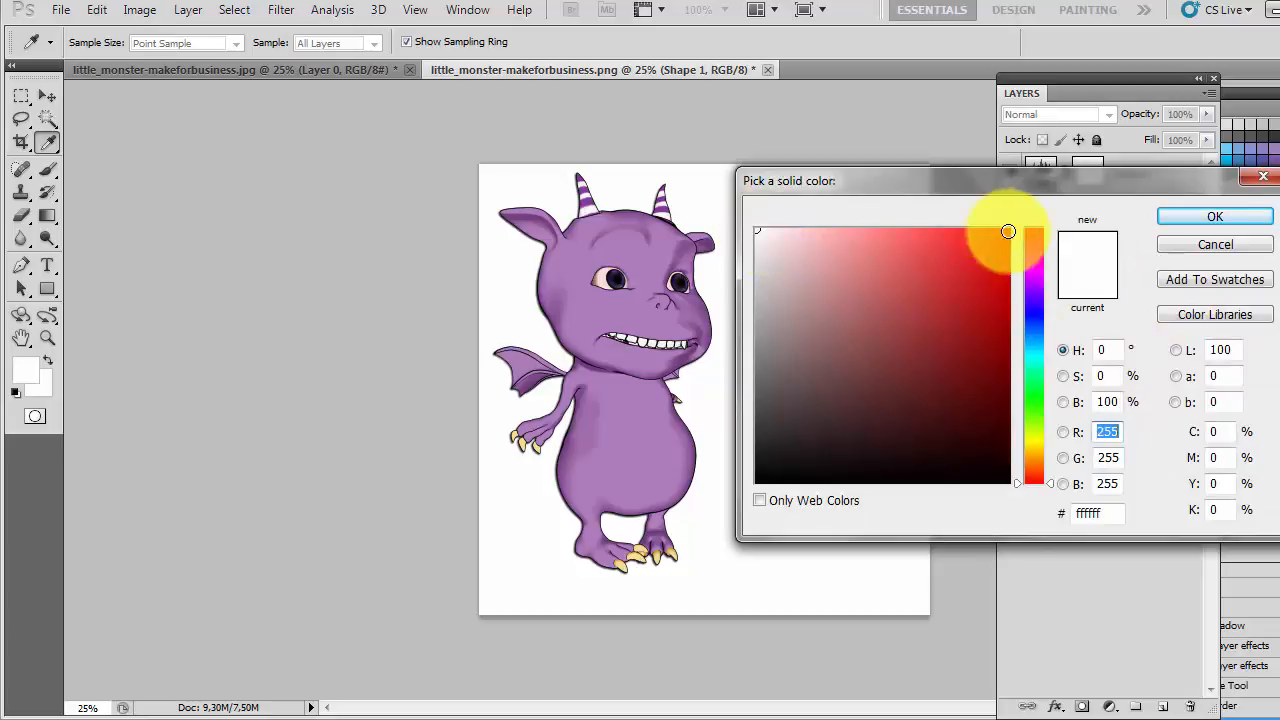
pyautogui.click(1183, 218)
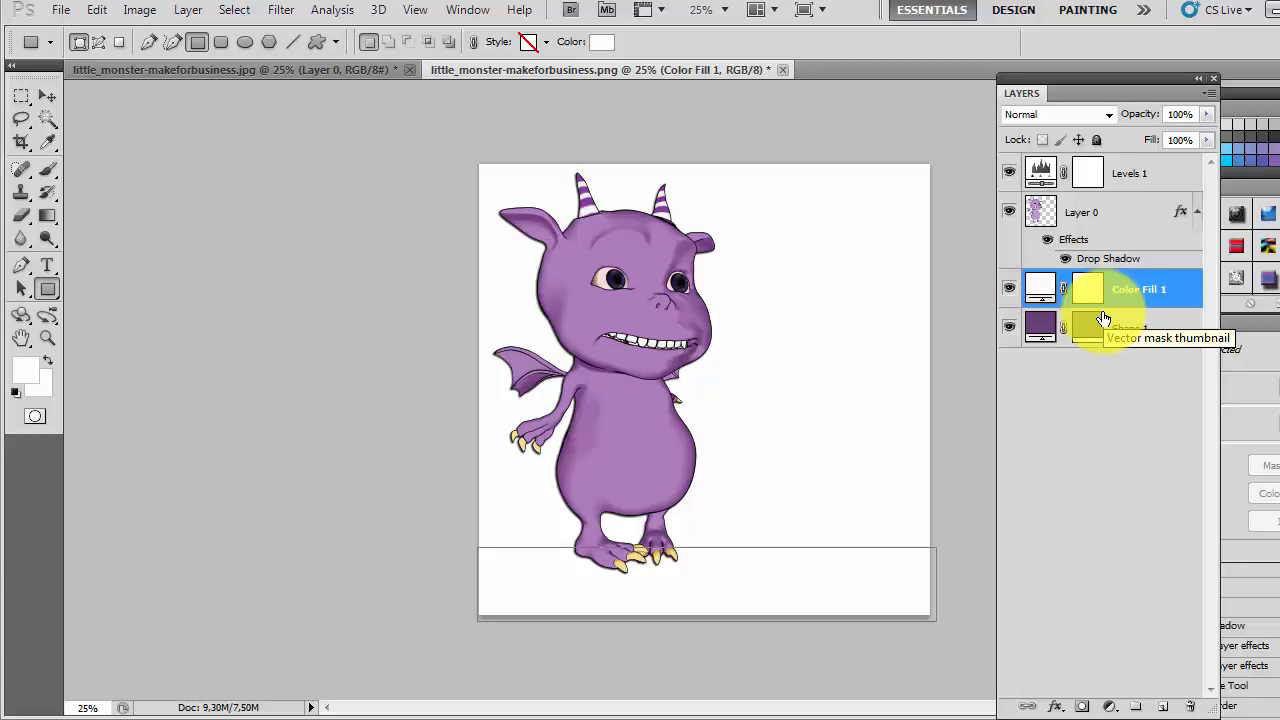
pyautogui.moveTo(1143, 294); pyautogui.dragTo(1137, 380)
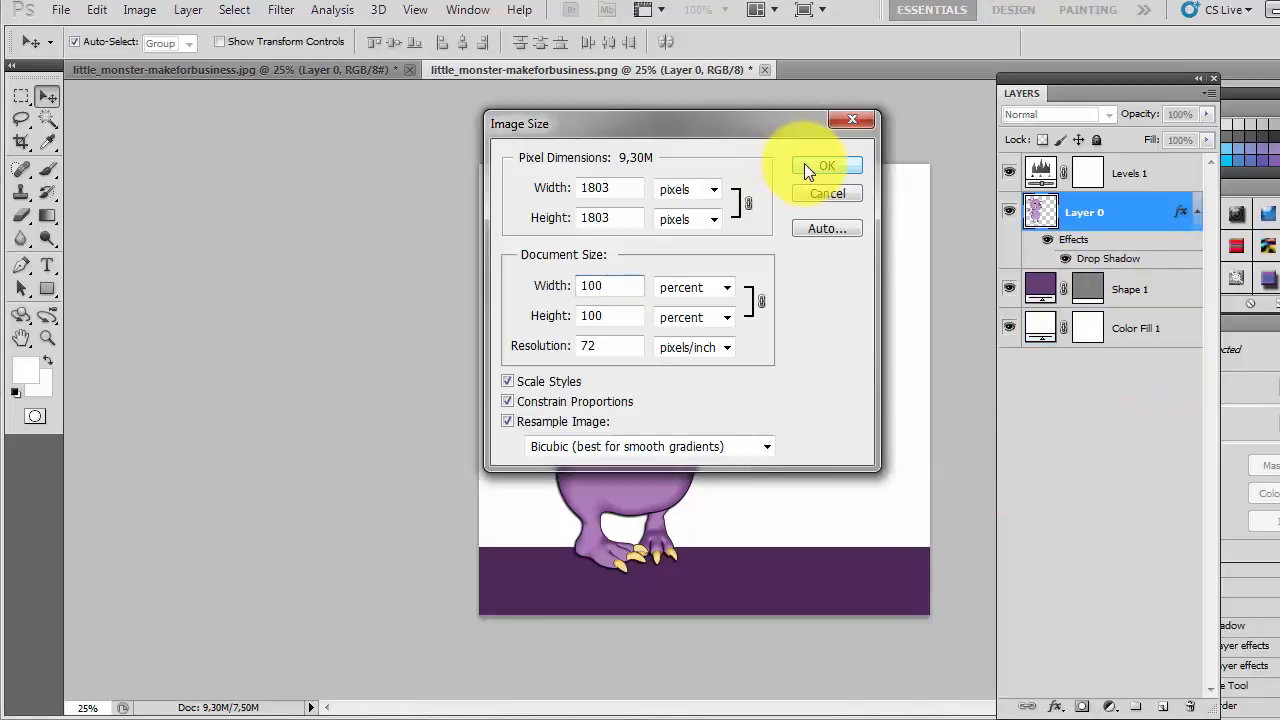
# - Confirm the image size at 1803 by 1803 pixels with a resolution of 72 pixels/inch
pyautogui.click(805, 163)
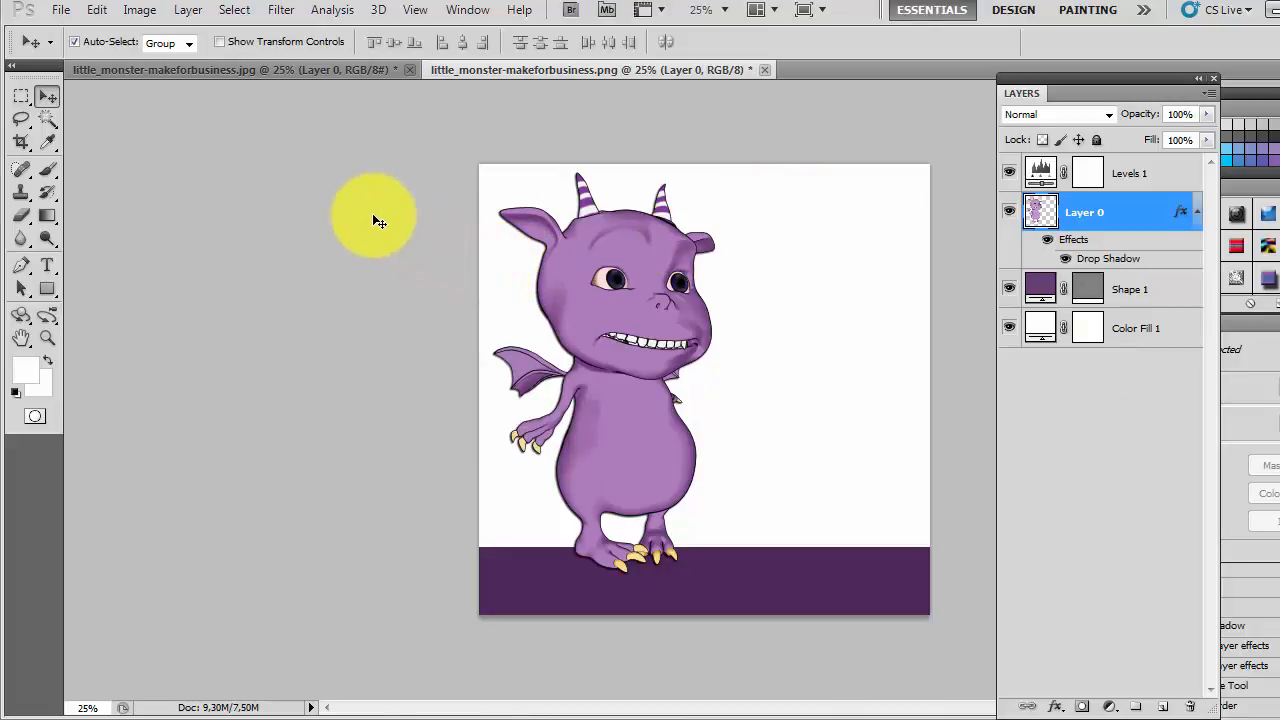
# - Add the horizontal text "Make for business" on the purple base band and set its font size to 150 pt
pyautogui.click(47, 263)
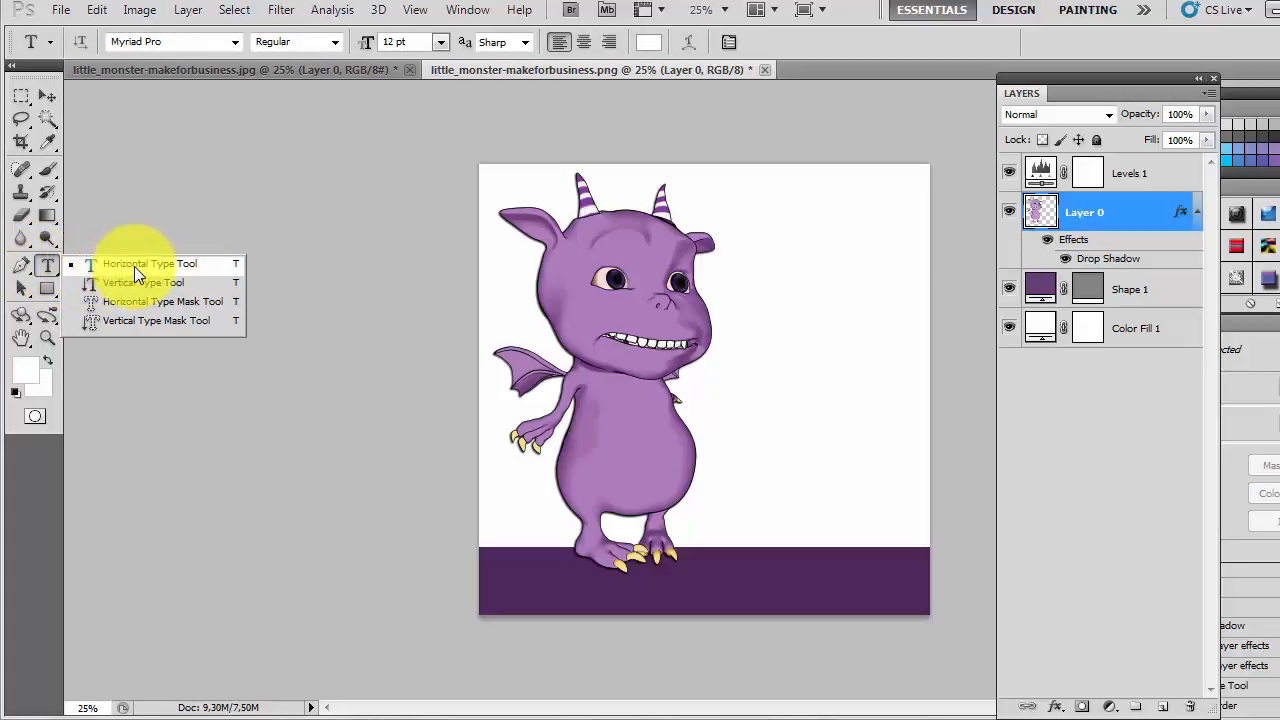
pyautogui.click(645, 581)
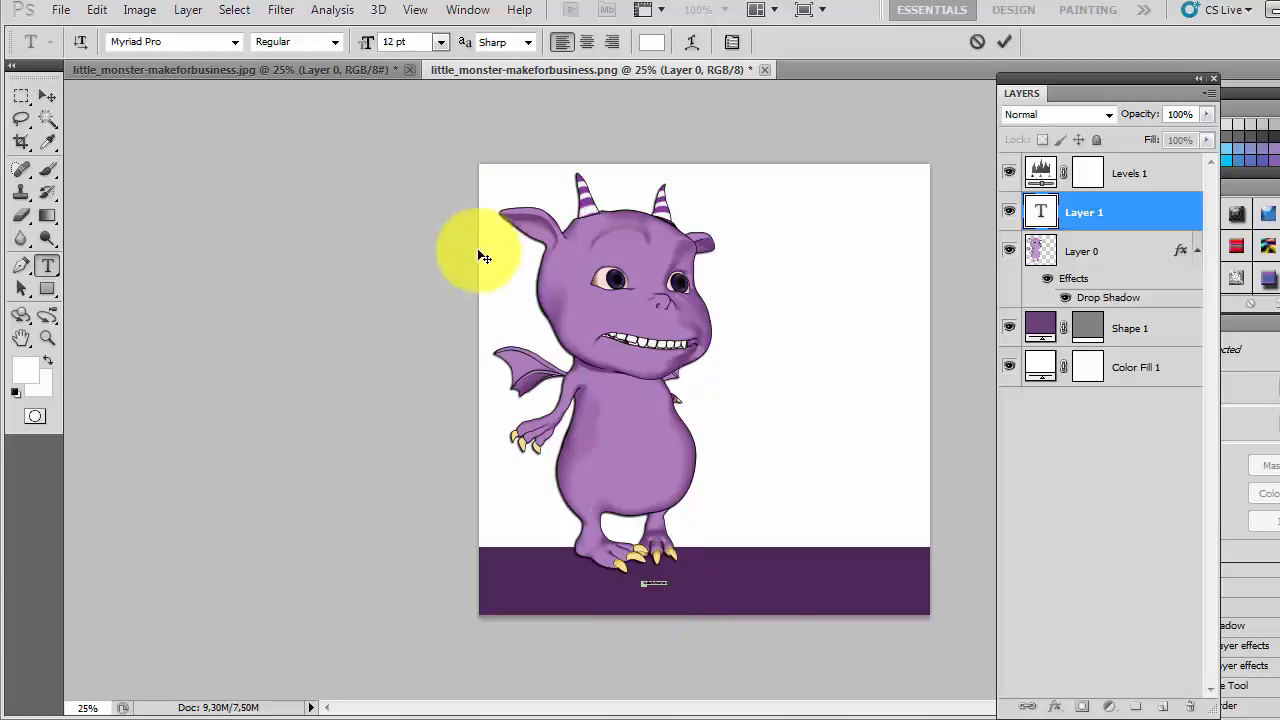
pyautogui.click(441, 42)
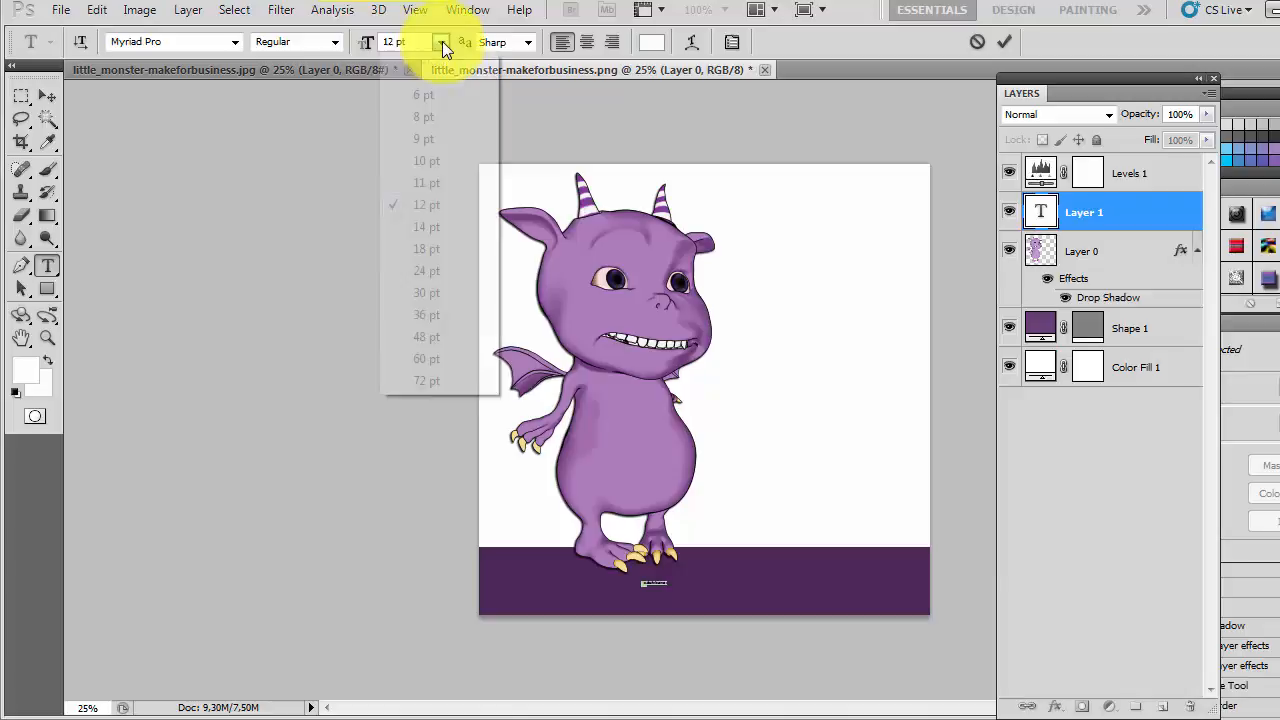
pyautogui.click(426, 358)
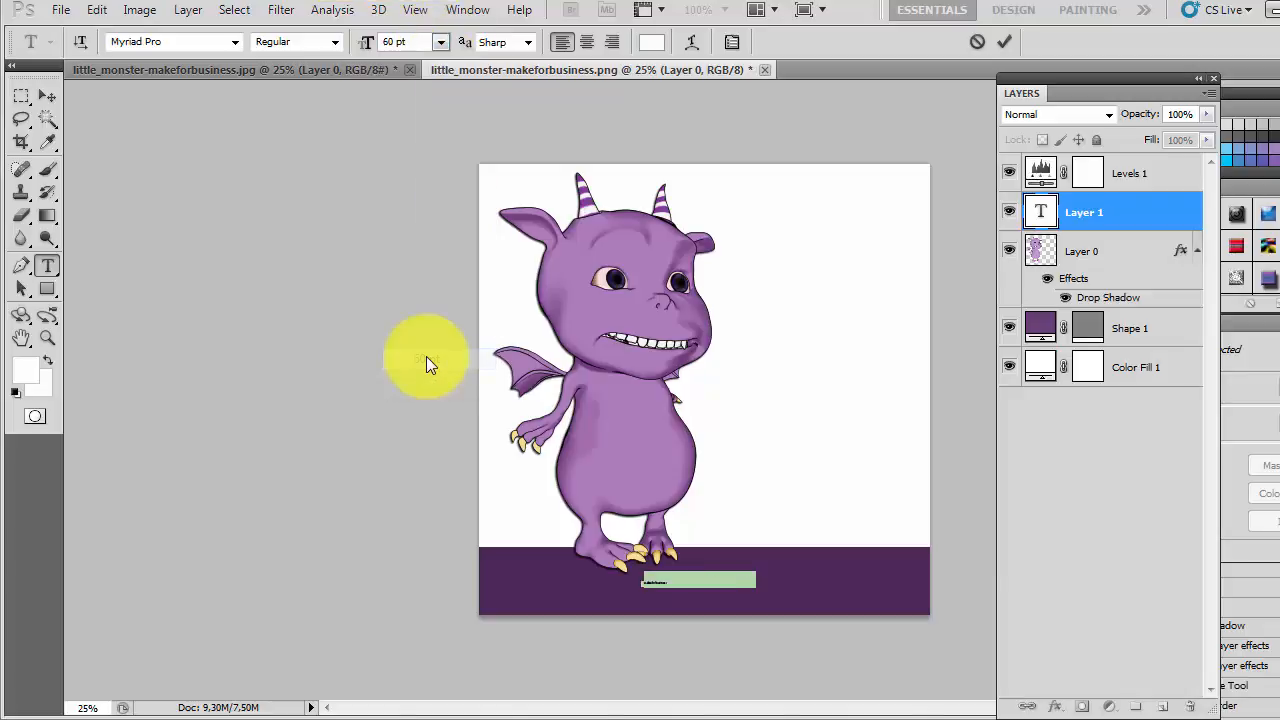
pyautogui.click(445, 48)
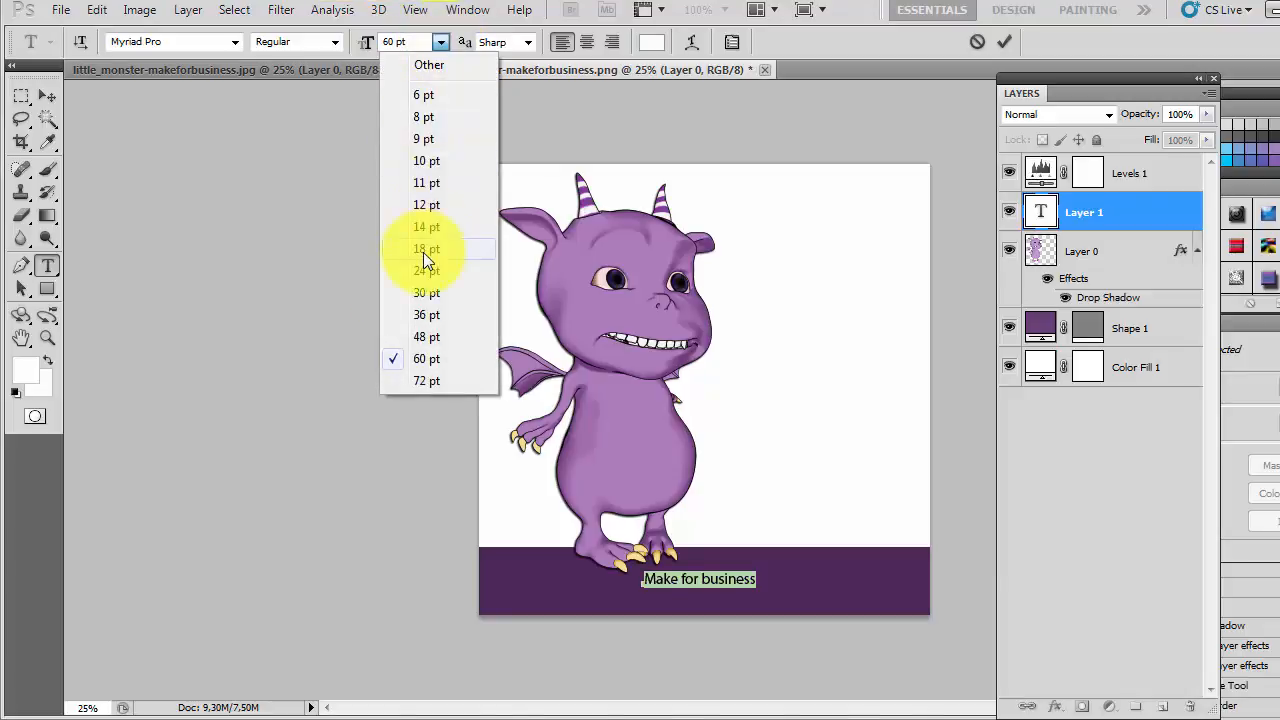
pyautogui.click(425, 375)
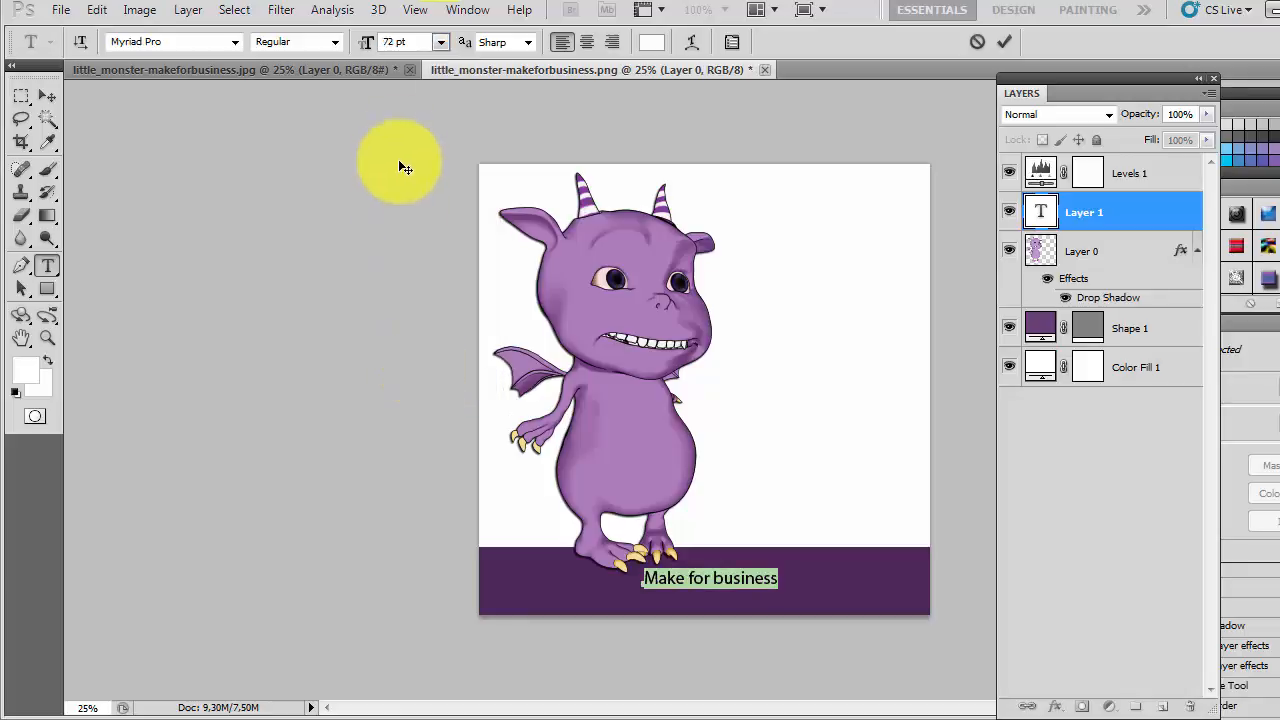
pyautogui.click(395, 41)
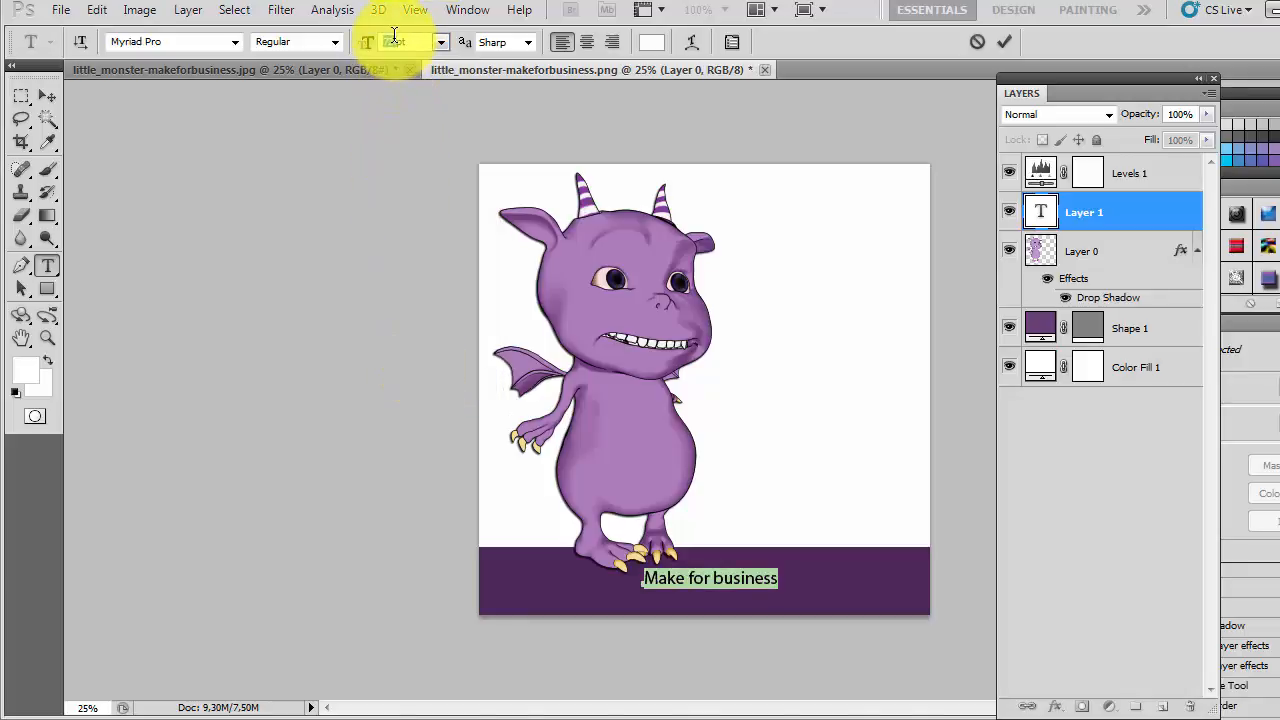
pyautogui.write('150')
pyautogui.press('Return')
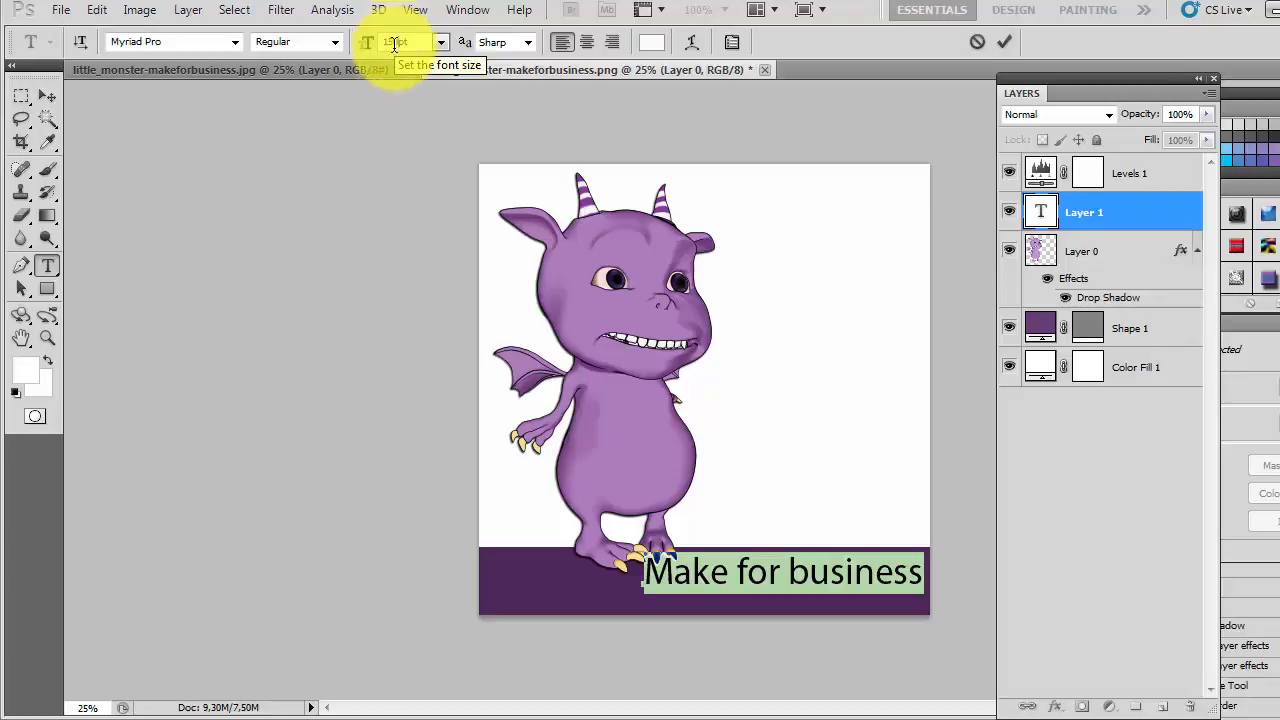
# - Move the band text down and left so it fits within the purple band, and capitalise its last word as "Business"
pyautogui.click(47, 96)
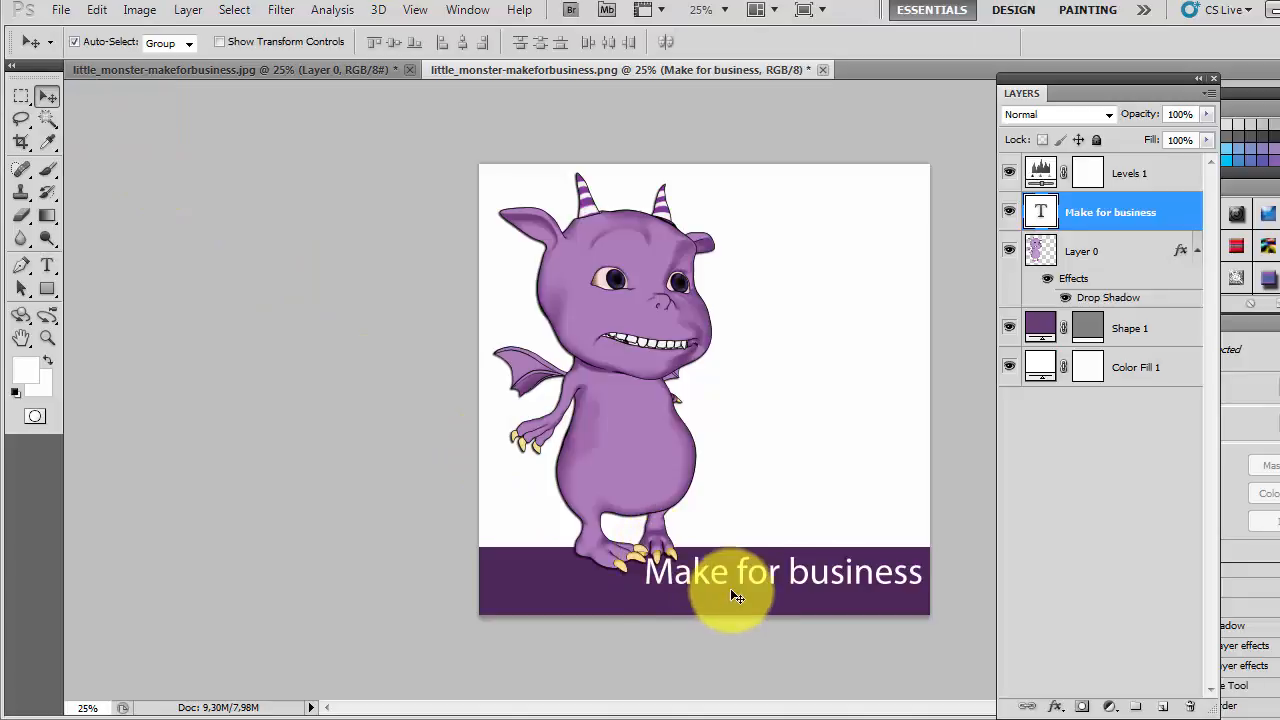
pyautogui.moveTo(743, 576); pyautogui.dragTo(694, 600)
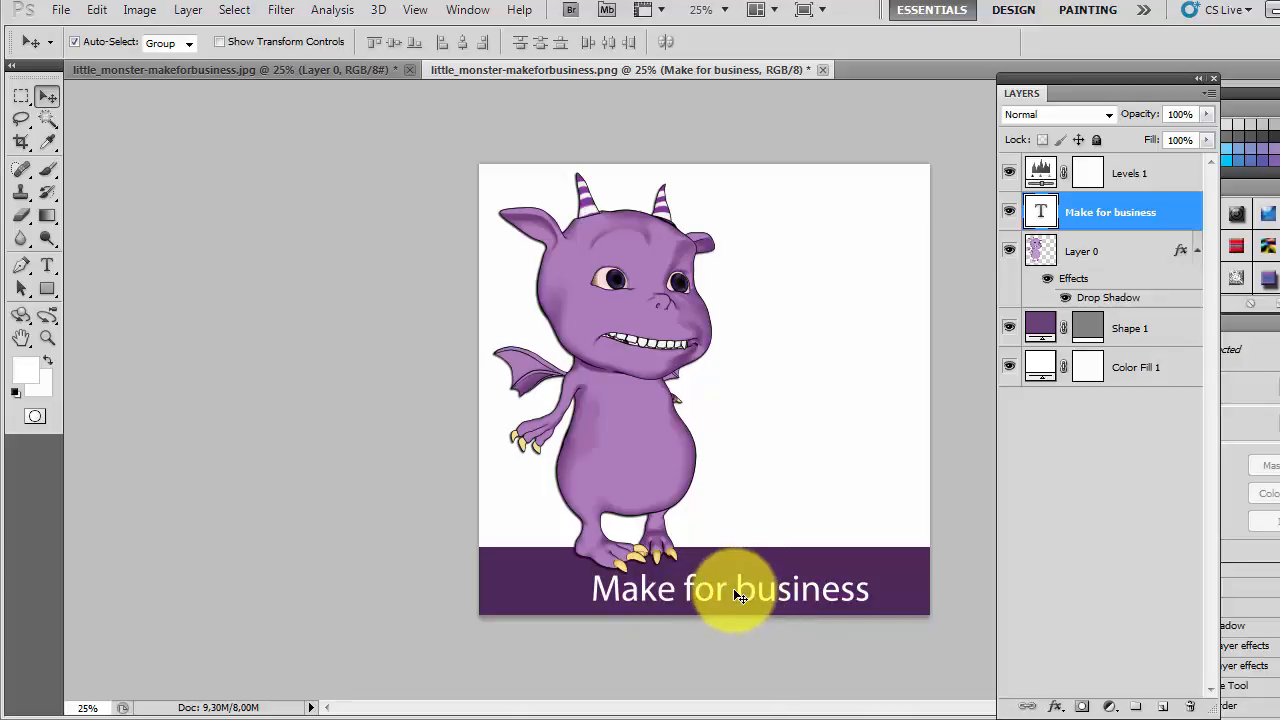
pyautogui.doubleClick(1041, 209)
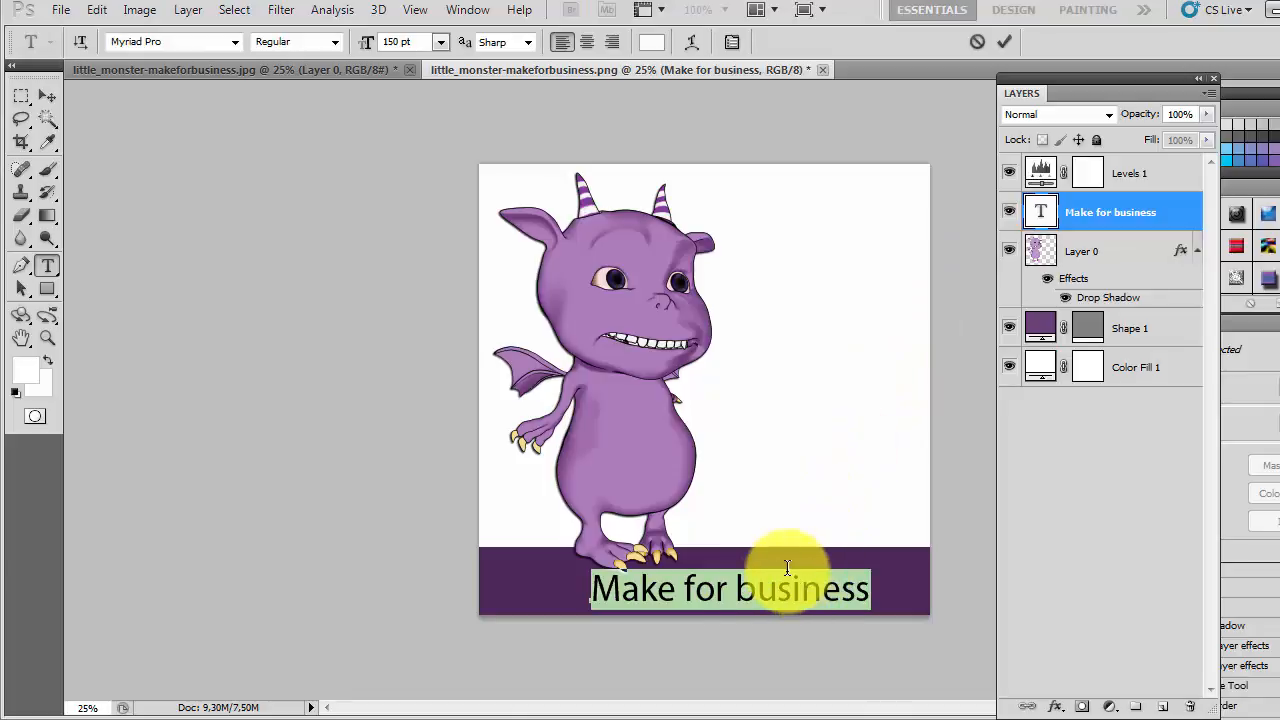
pyautogui.click(755, 586)
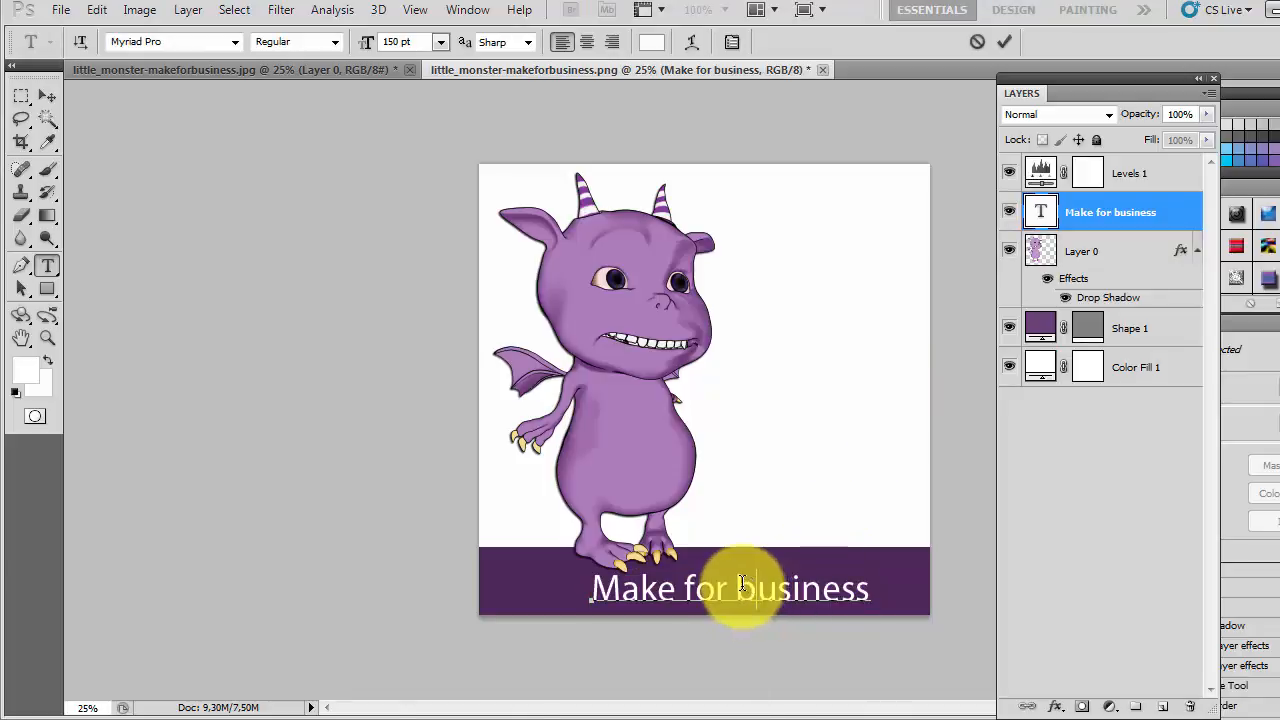
pyautogui.hotkey('shift', 'Left')
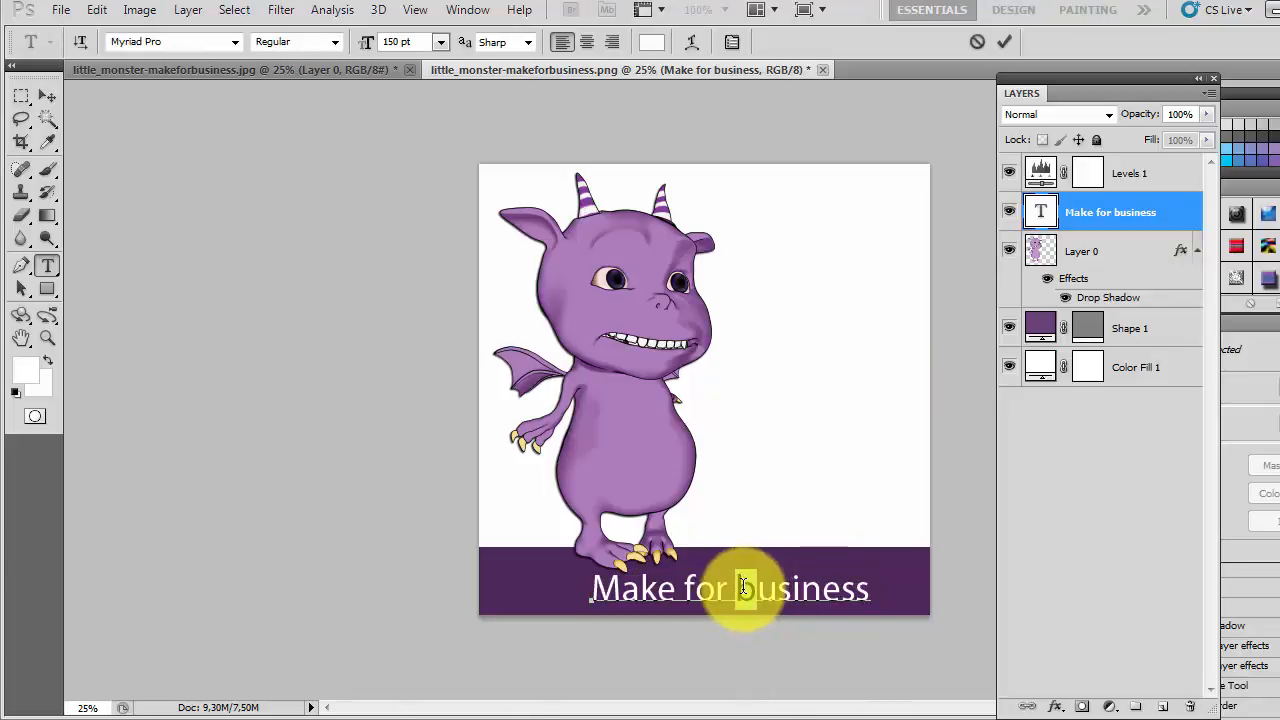
pyautogui.write('B')
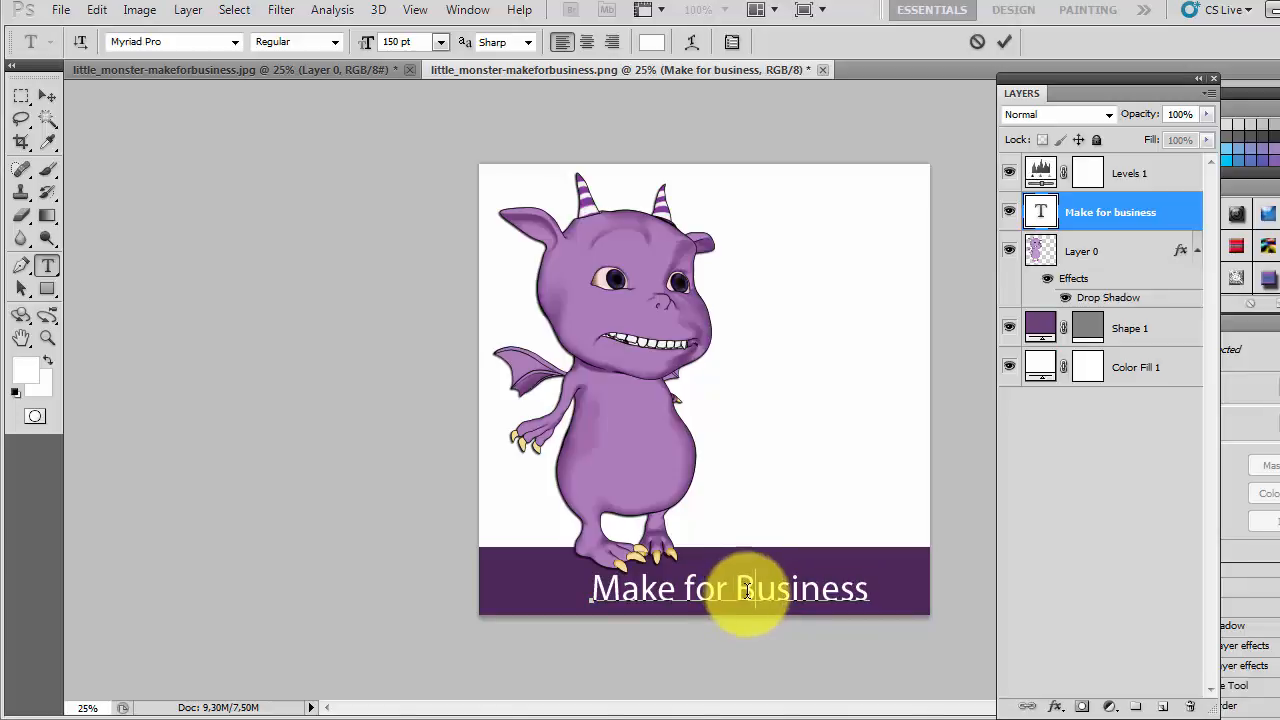
# - Try several red shades for the band text's colour, ending with white (#ffffff)
pyautogui.click(651, 42)
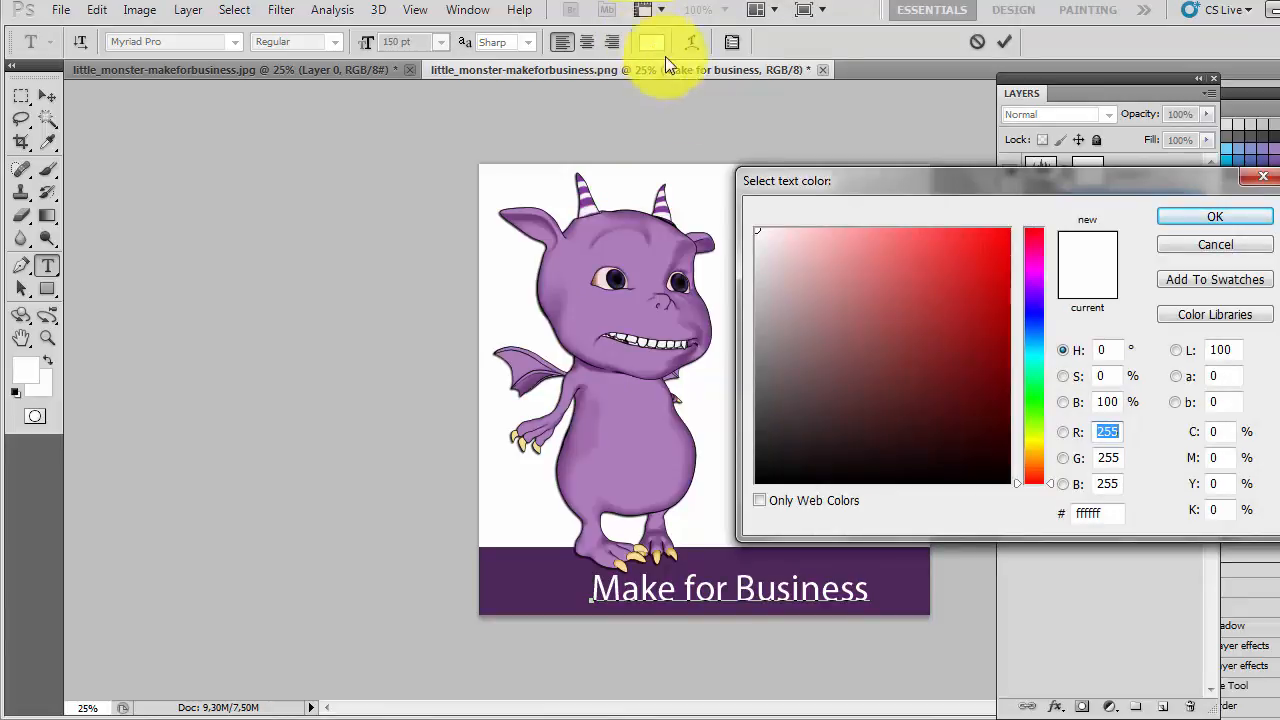
pyautogui.click(877, 271)
pyautogui.click(835, 365)
pyautogui.click(941, 404)
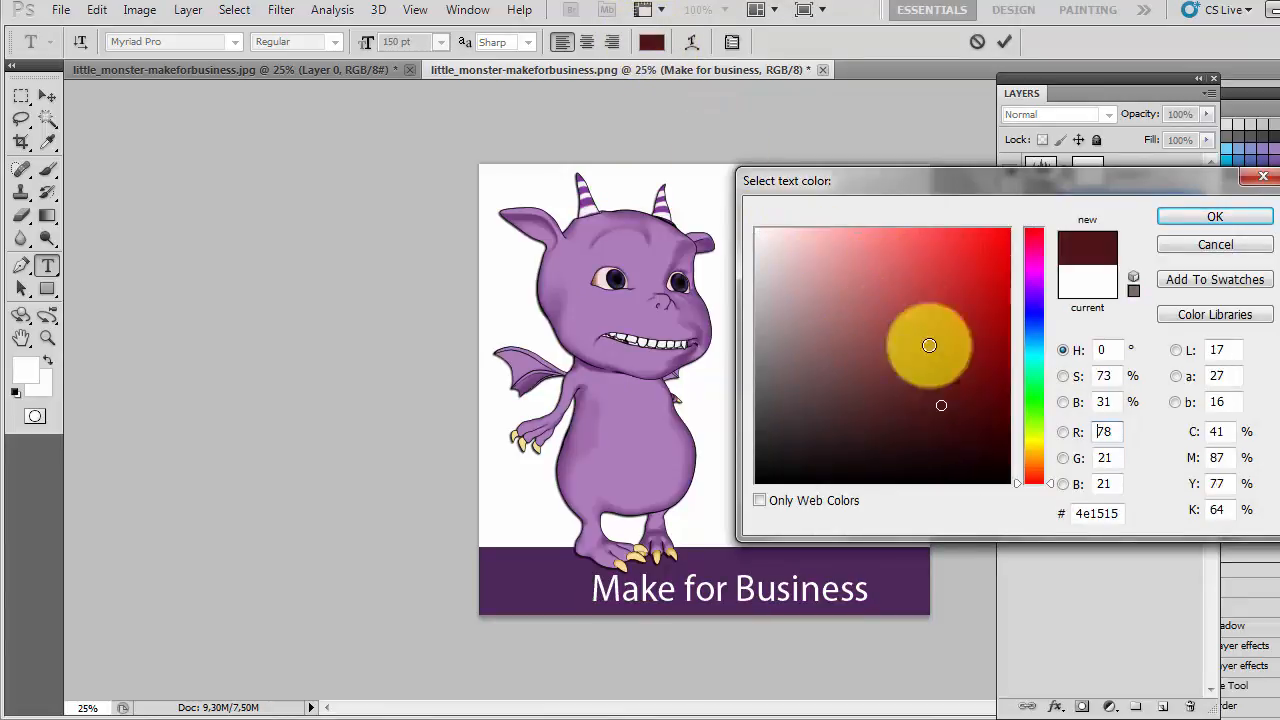
pyautogui.click(763, 237)
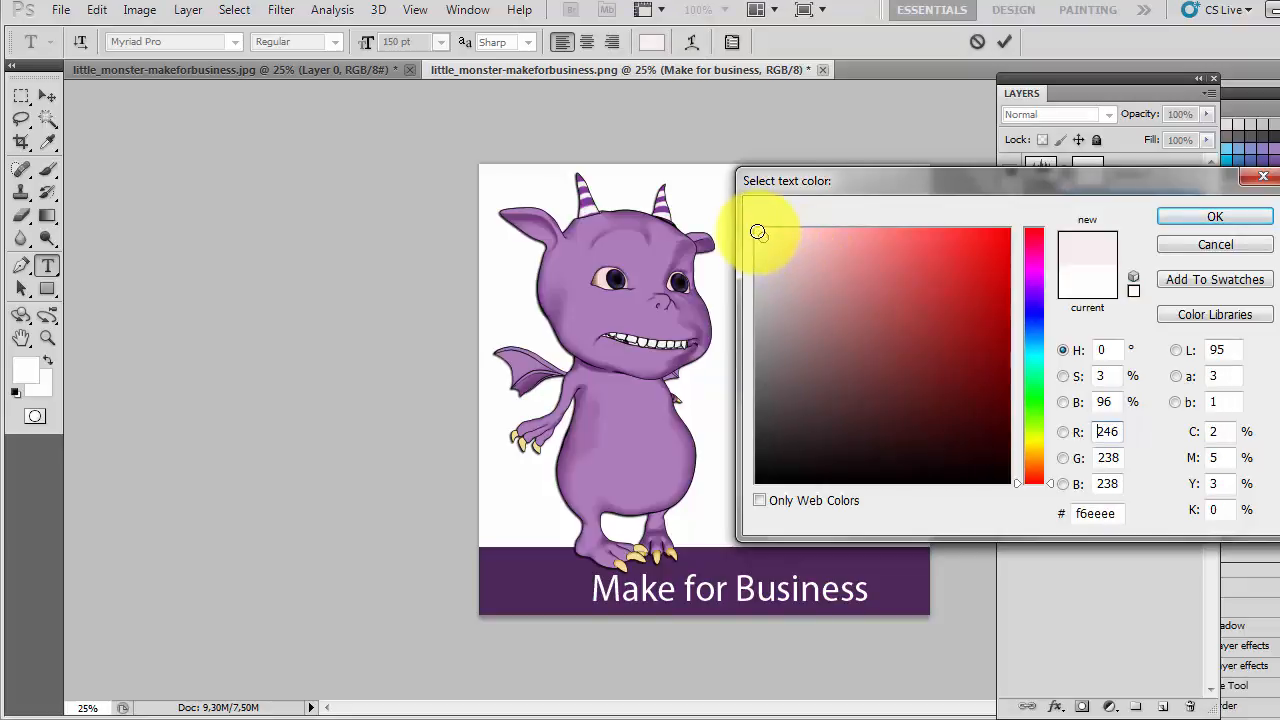
pyautogui.click(756, 229)
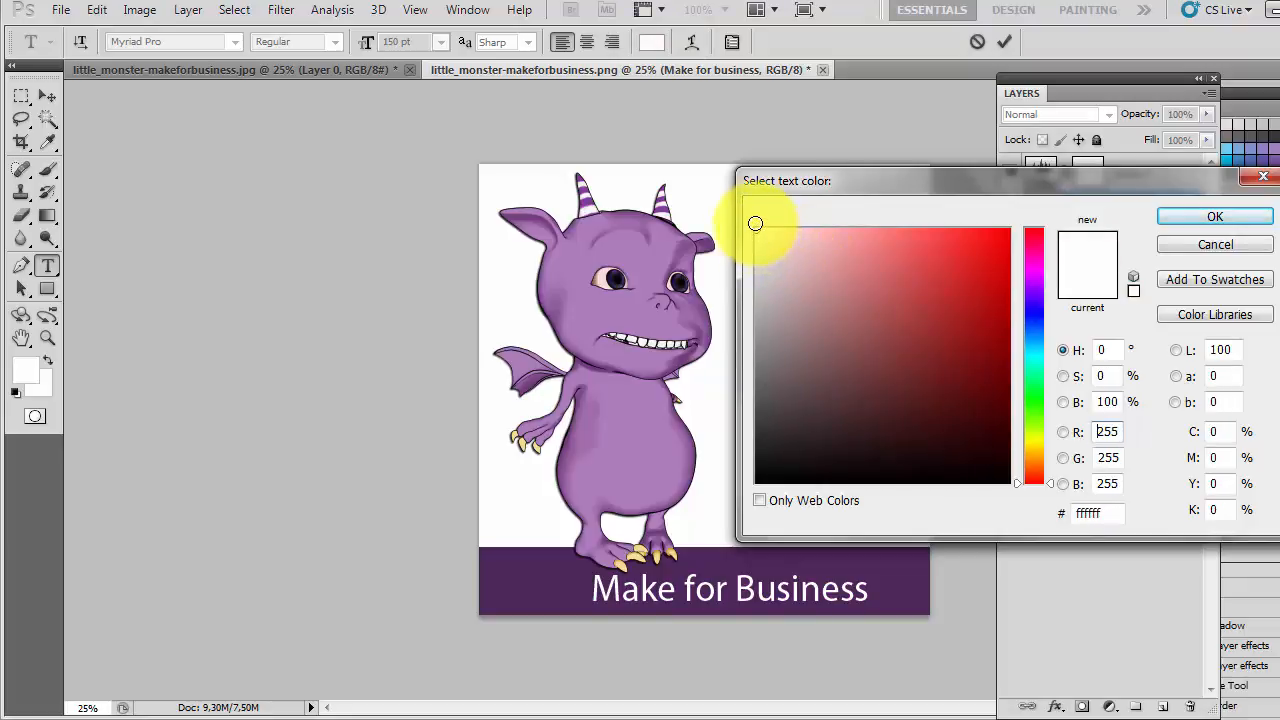
pyautogui.click(1176, 214)
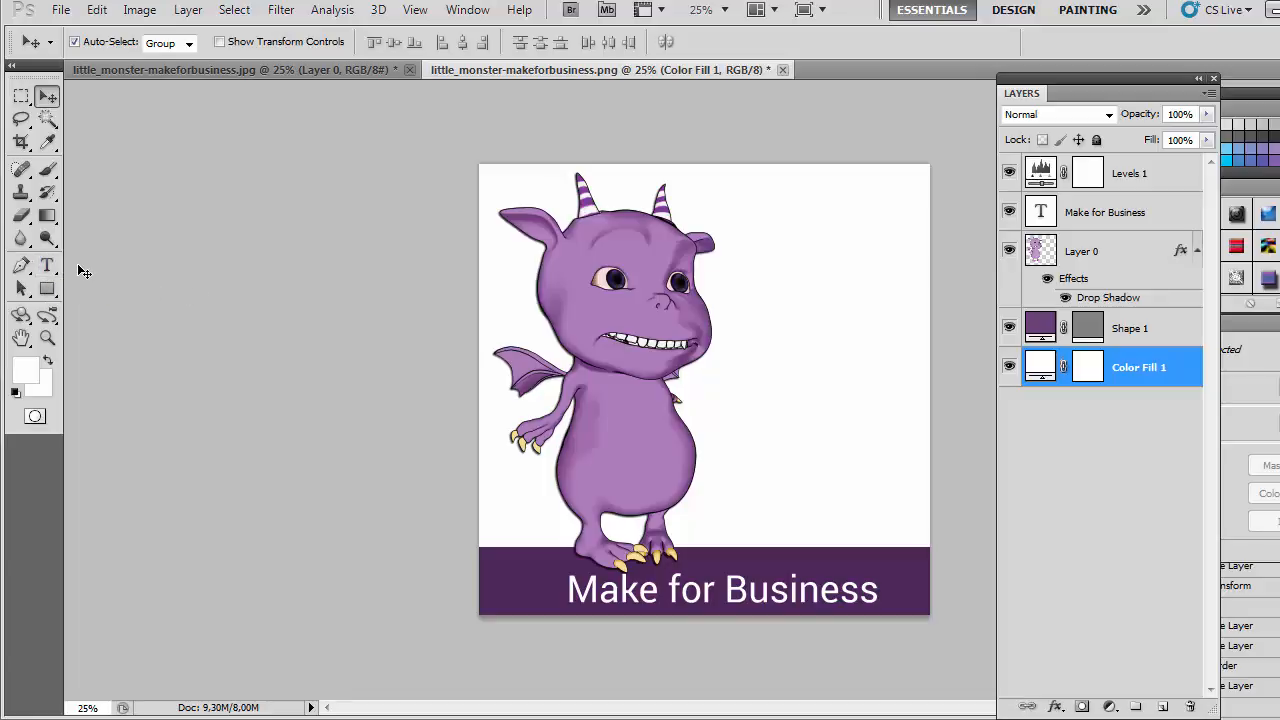
# - Add the horizontal text "We're having a" in 72 pt Roboto on the white area beside the monster's horns and select it
pyautogui.click(47, 265)
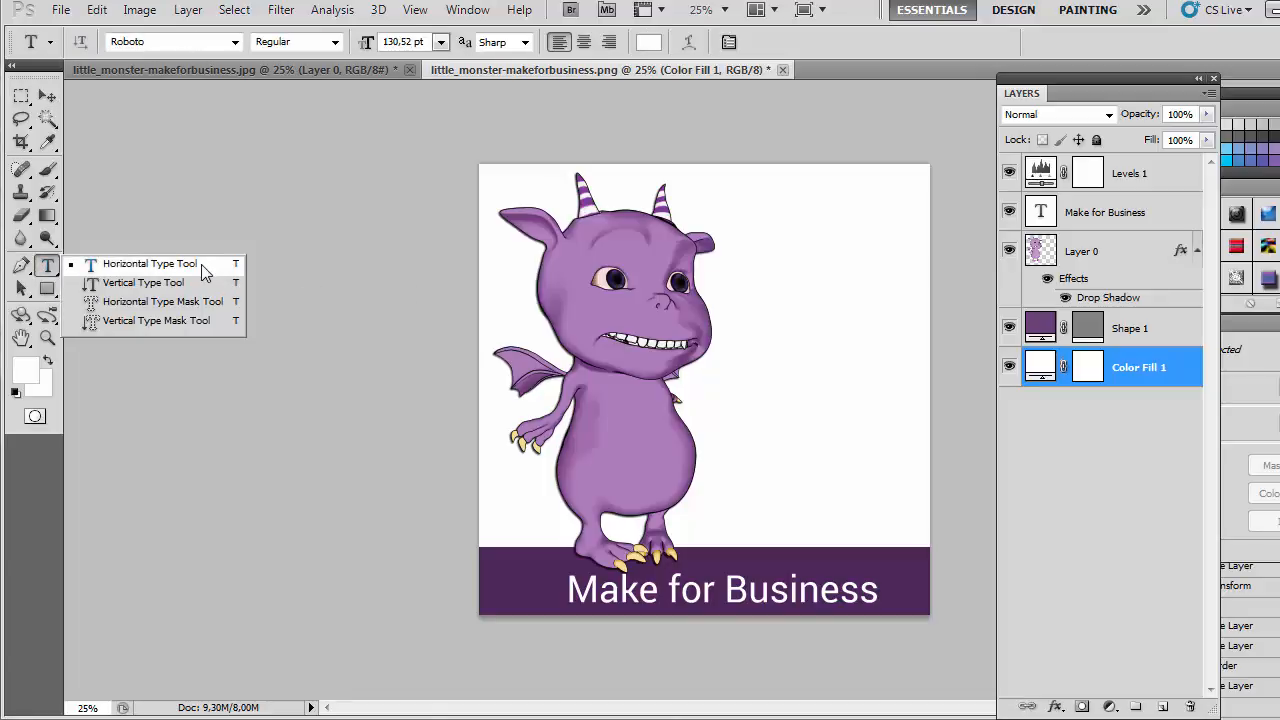
pyautogui.click(150, 264)
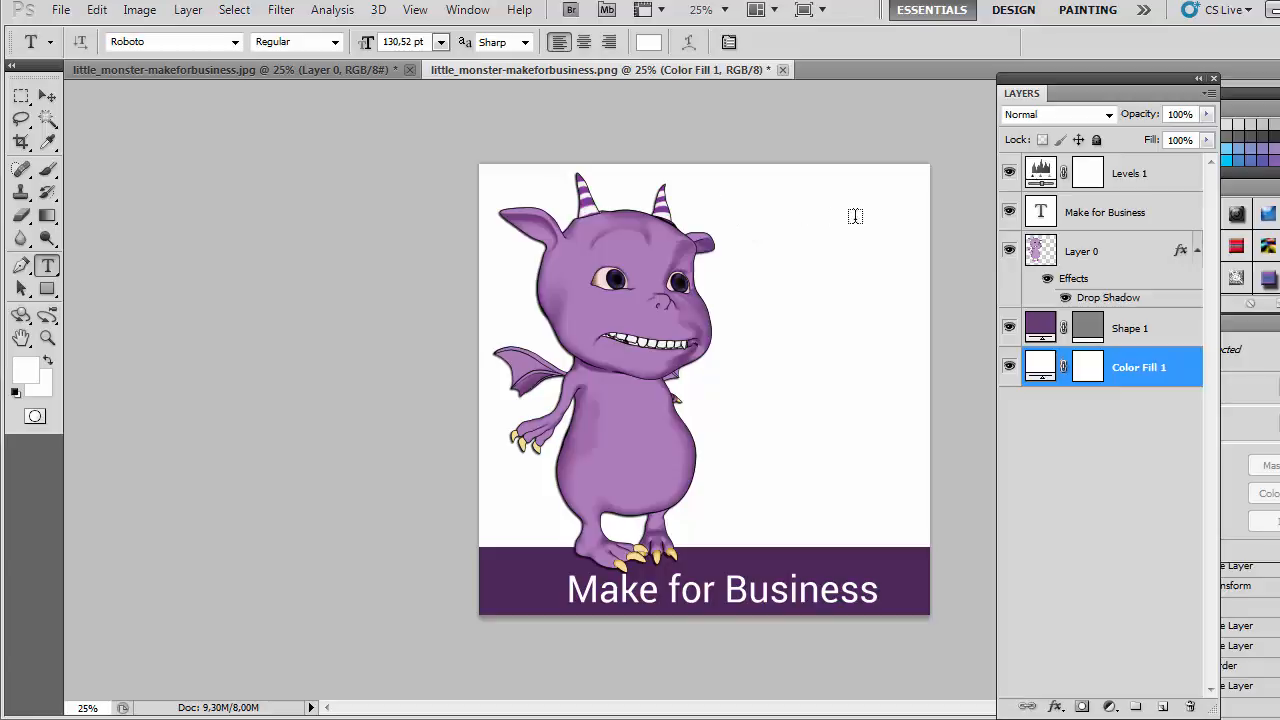
pyautogui.click(735, 212)
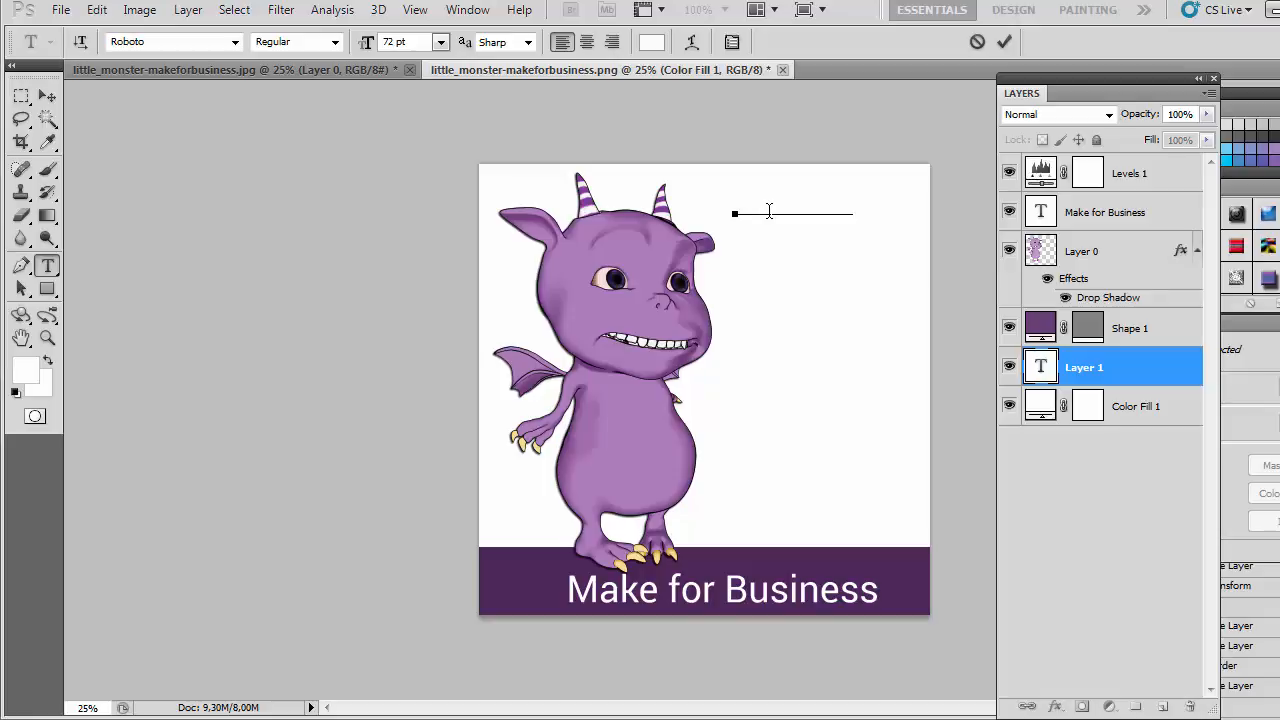
pyautogui.doubleClick(769, 209)
pyautogui.tripleClick(772, 209)
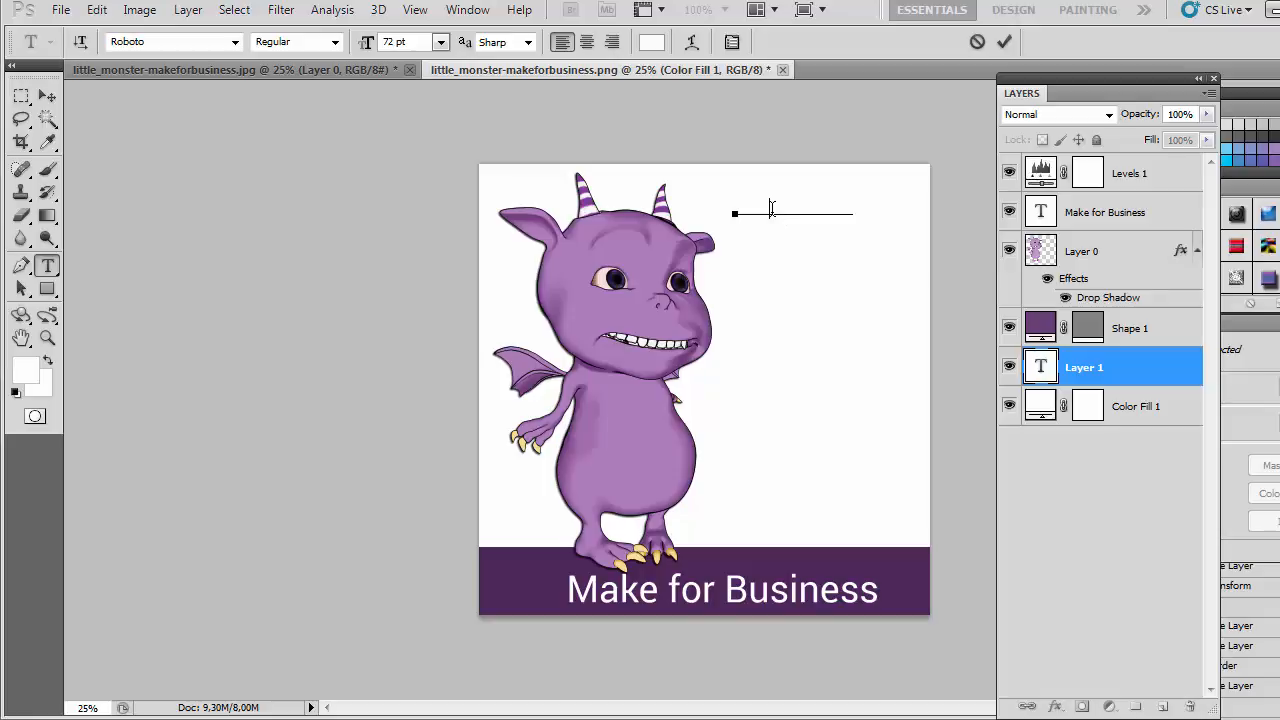
# - Set the colour of the selected "We're having a" text to grey #6c6c6c
pyautogui.click(649, 48)
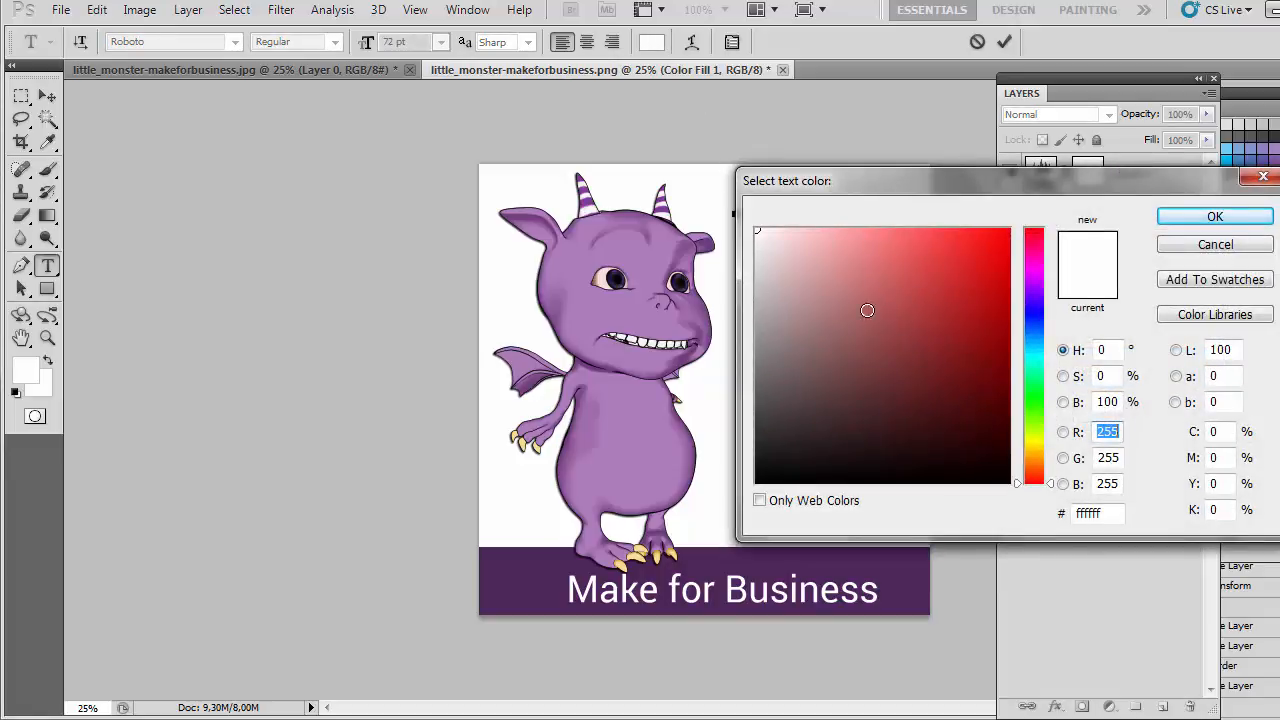
pyautogui.click(941, 305)
pyautogui.click(824, 351)
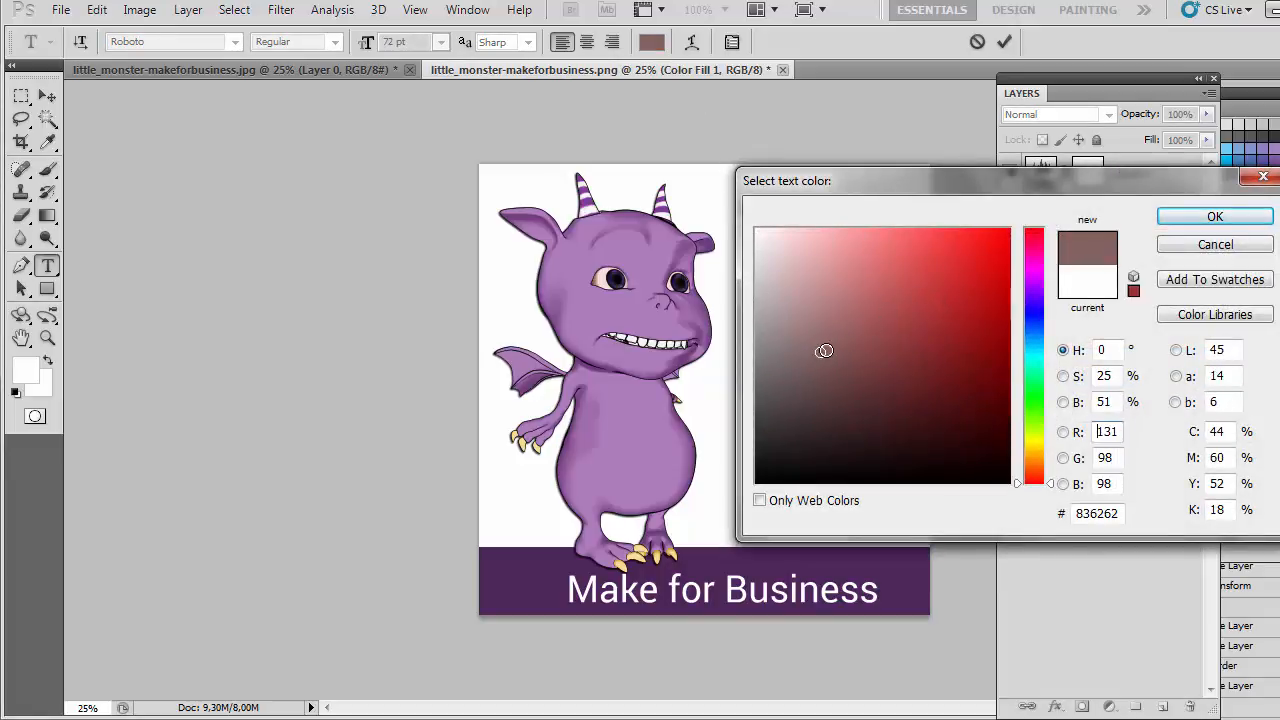
pyautogui.click(756, 375)
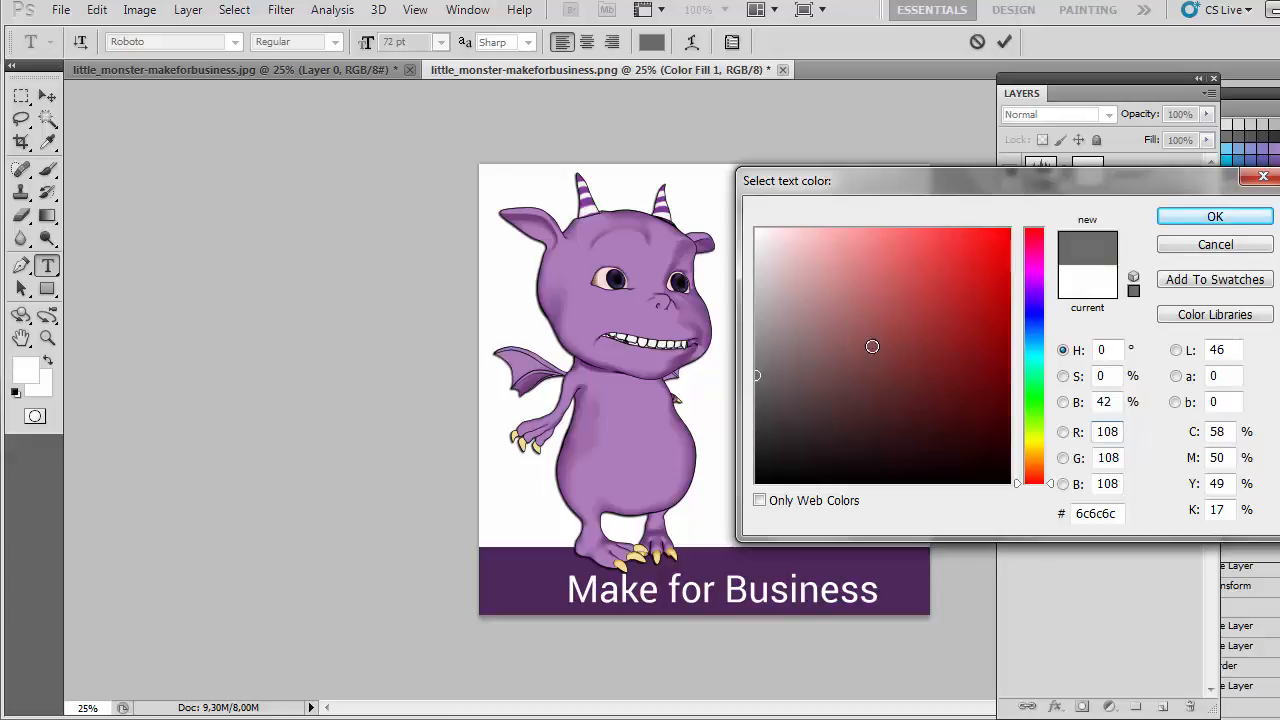
pyautogui.click(1203, 218)
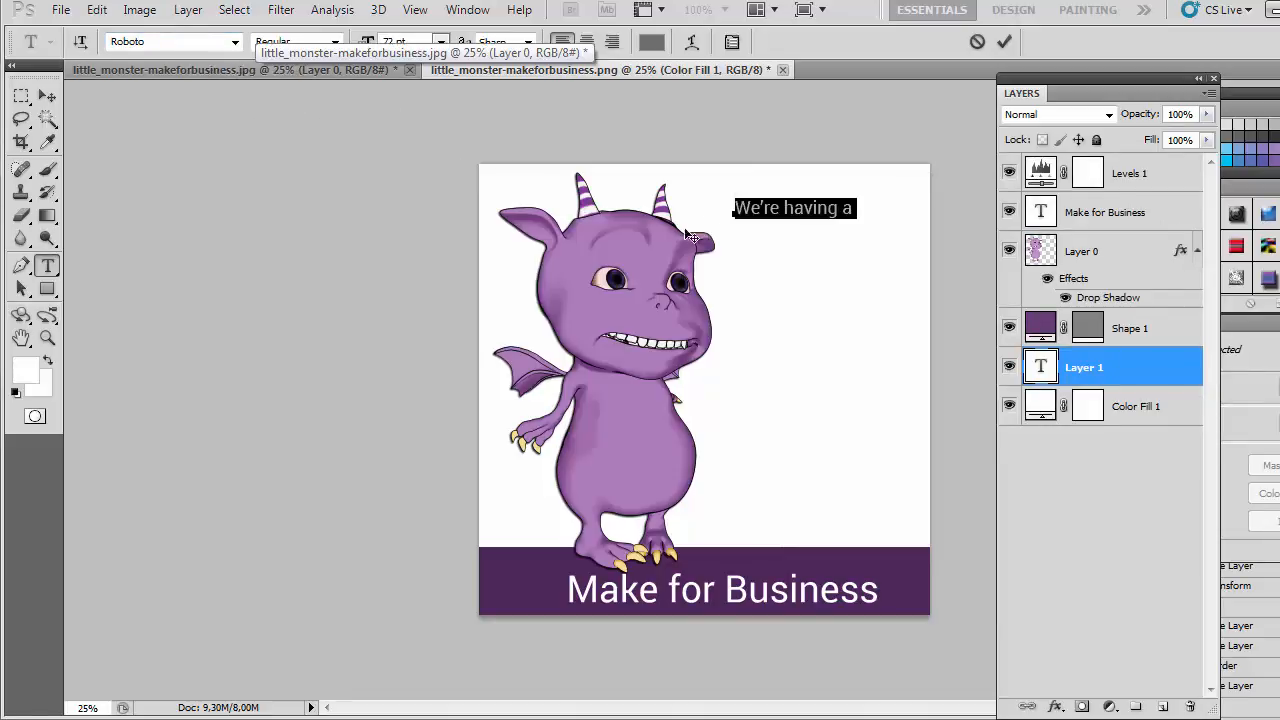
pyautogui.click(820, 208)
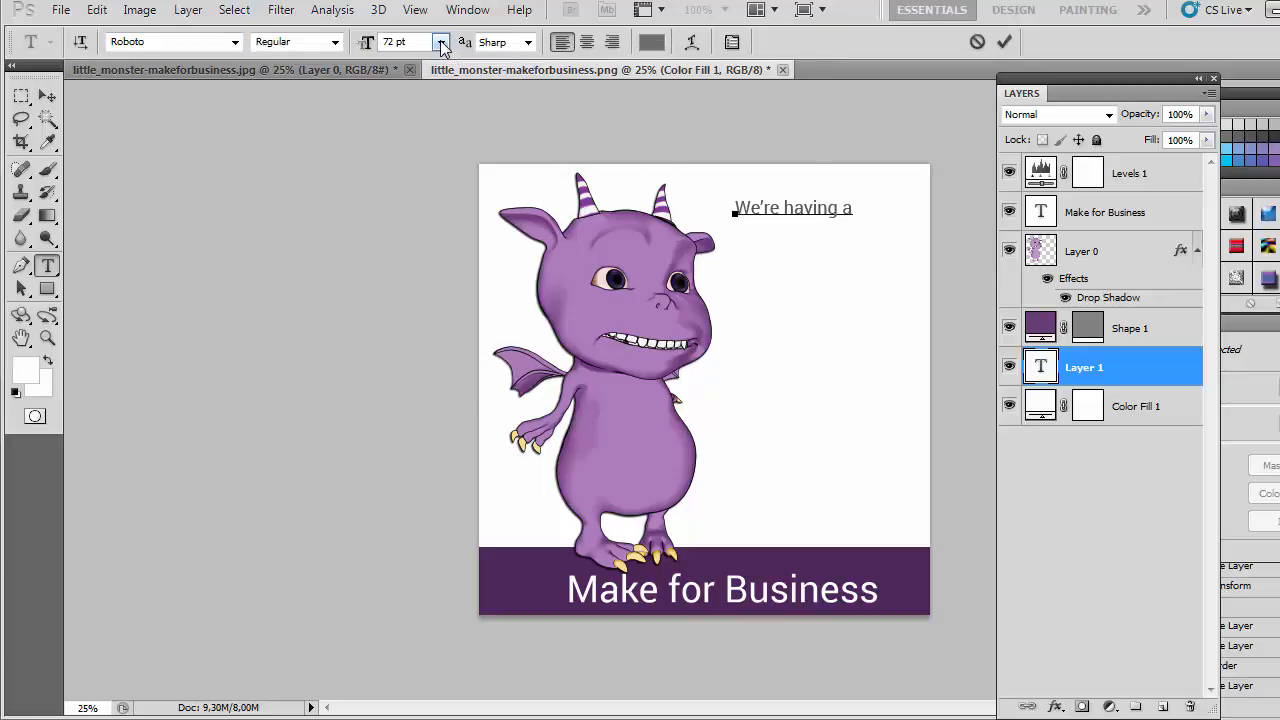
pyautogui.click(440, 42)
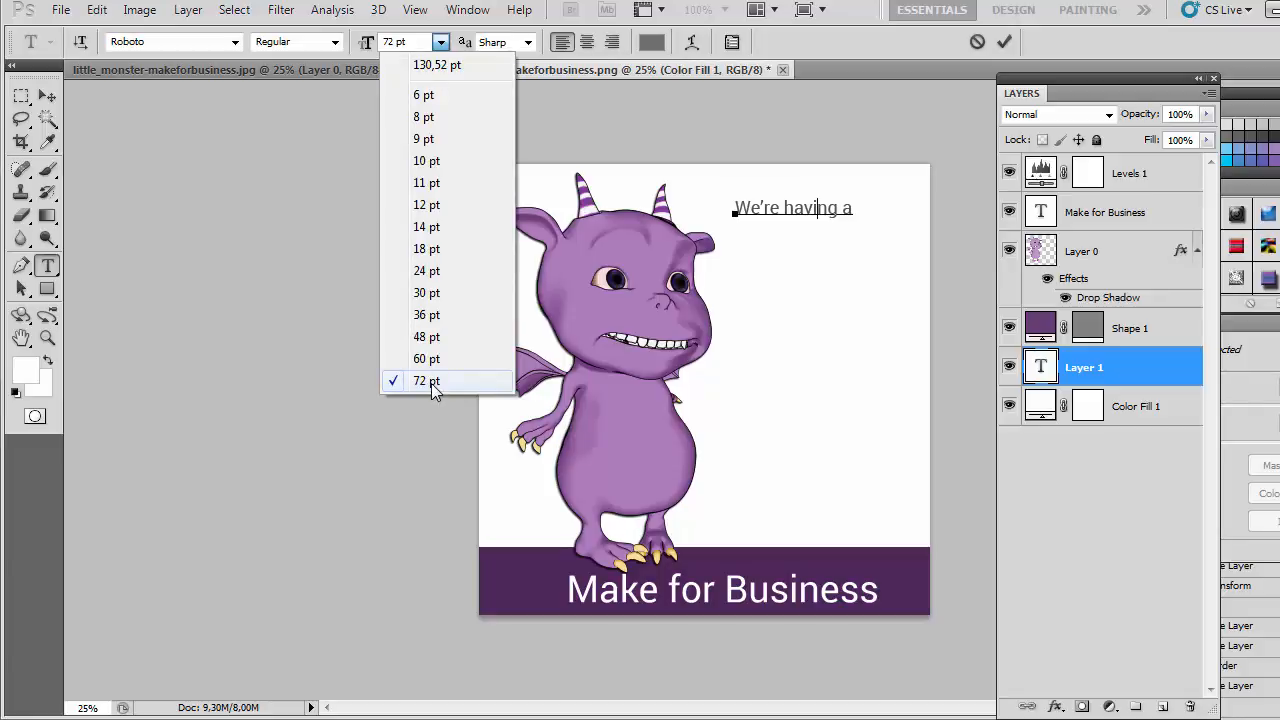
pyautogui.click(250, 211)
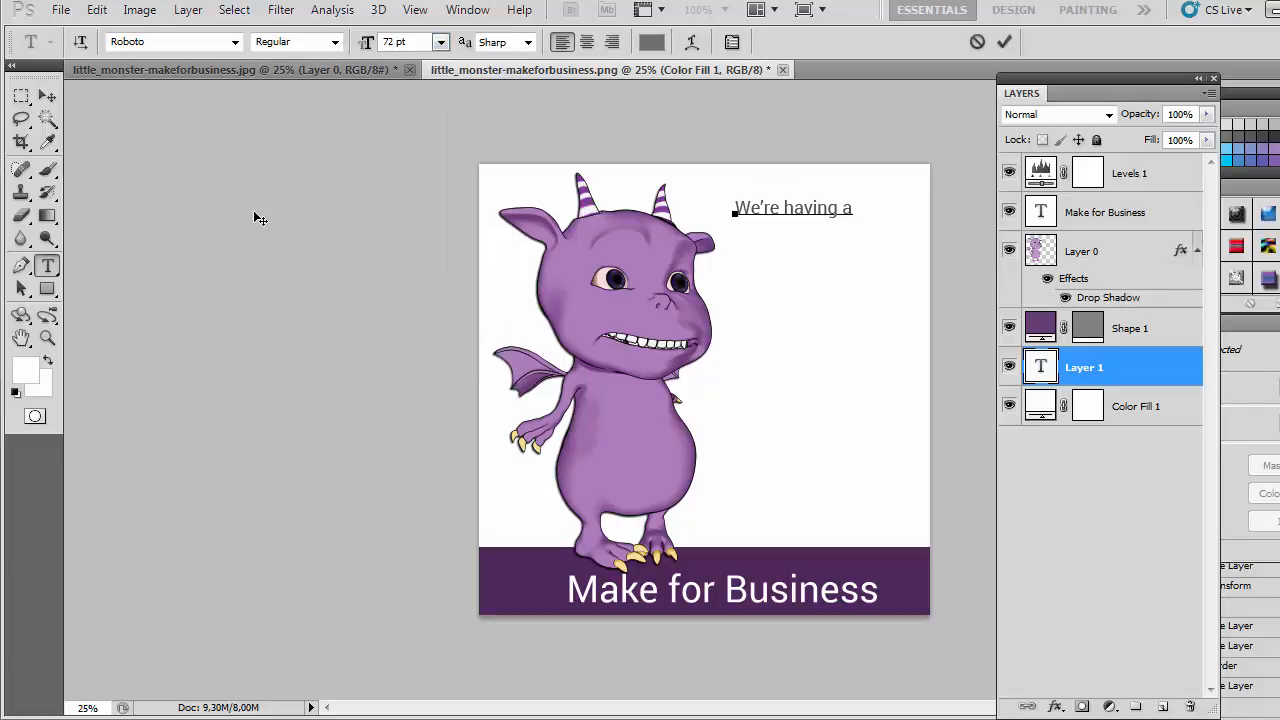
# - Enlarge the "We're having a" text proportionally with Free Transform to about 178%, filling the white space beside the monster's head
pyautogui.click(97, 12)
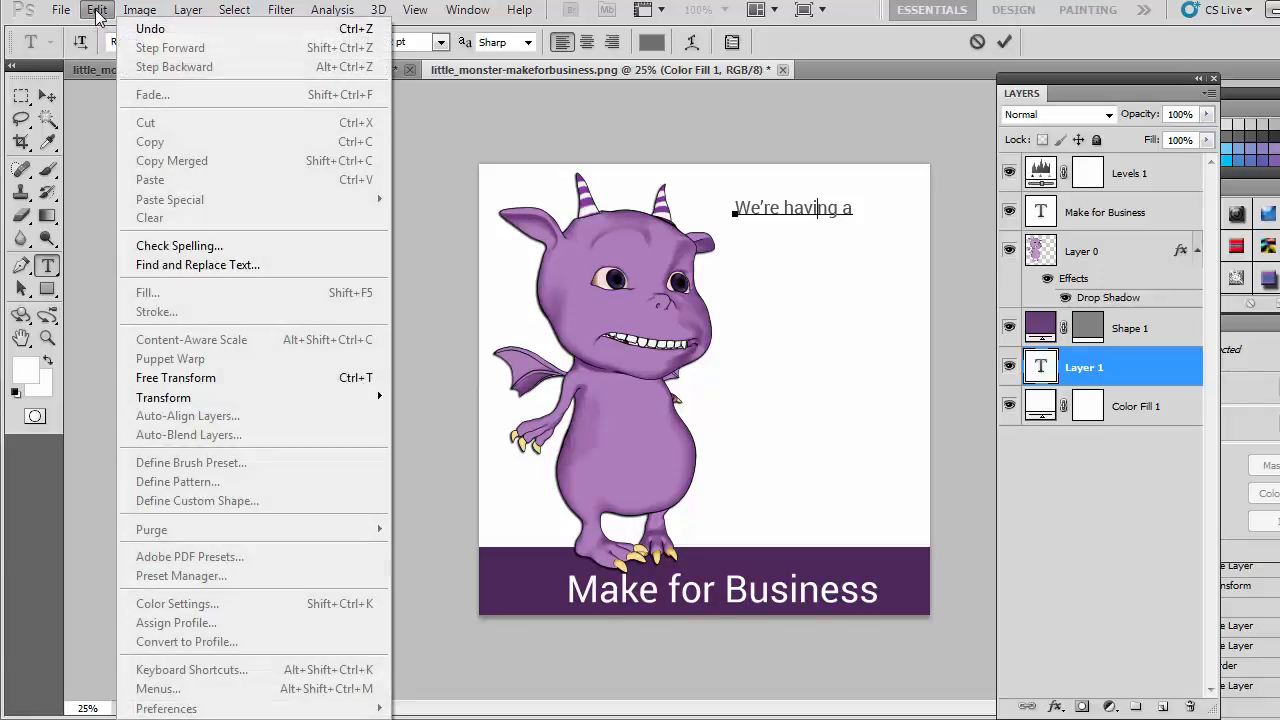
pyautogui.click(199, 376)
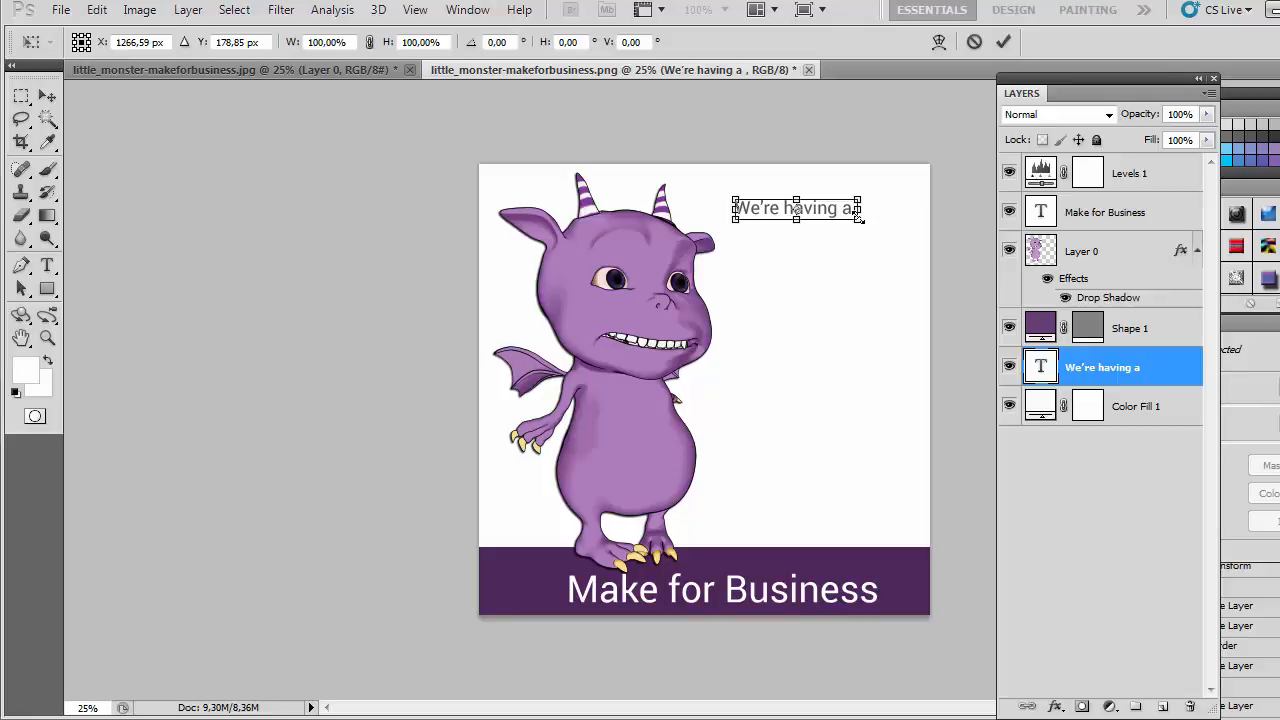
pyautogui.moveTo(857, 216); pyautogui.dragTo(918, 258)
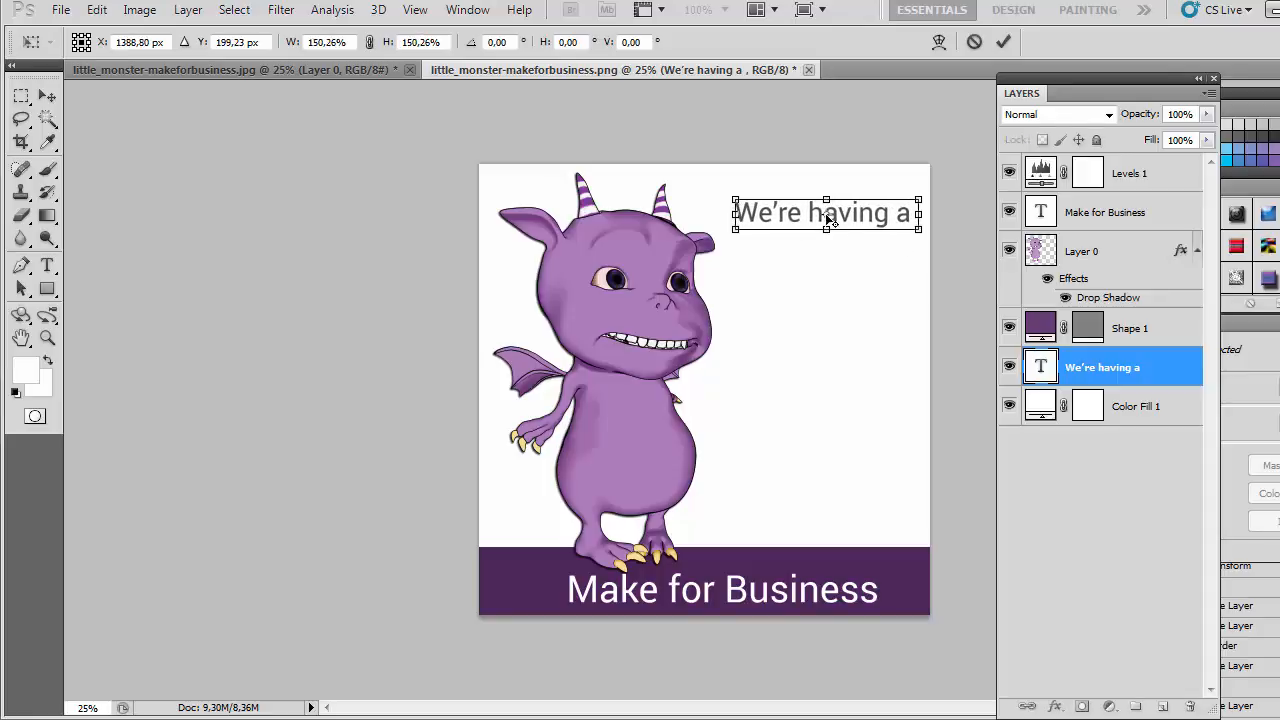
pyautogui.moveTo(736, 199); pyautogui.dragTo(701, 173)
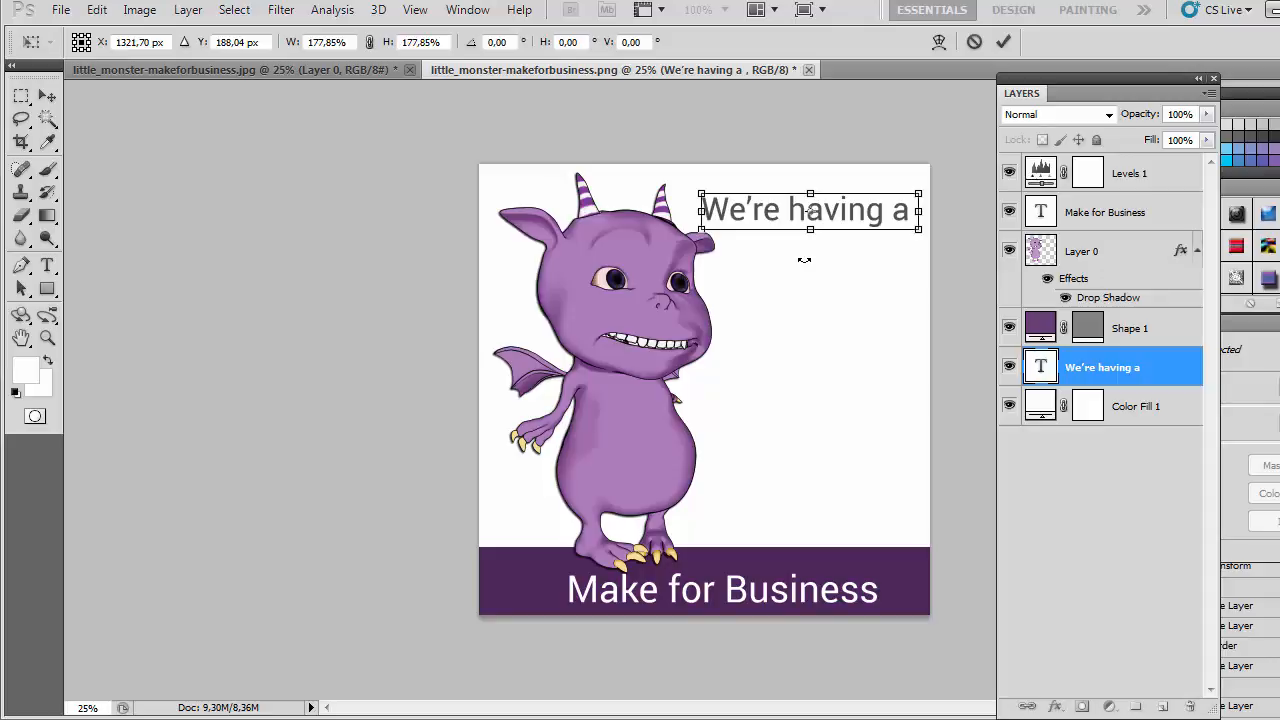
pyautogui.press('Return')
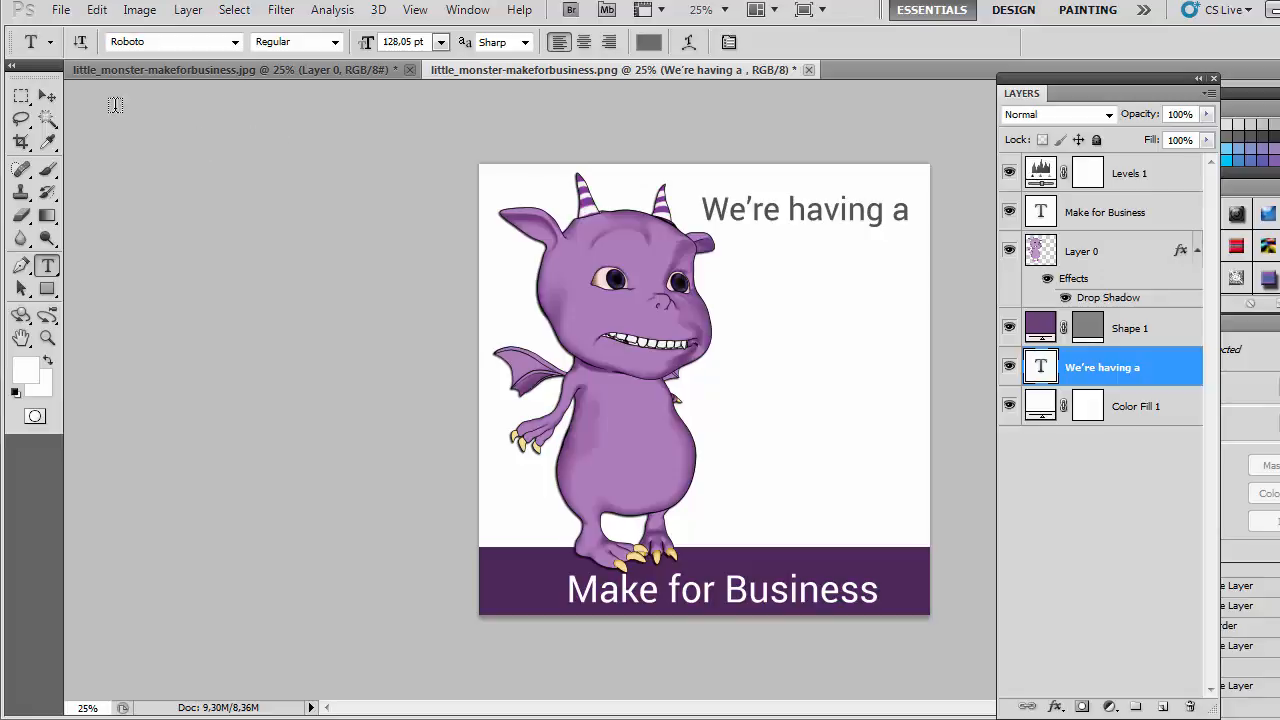
# - Duplicate the "We're having a" text below the original, reword the copy as "sale!" and align it beneath the original's right end
pyautogui.click(46, 97)
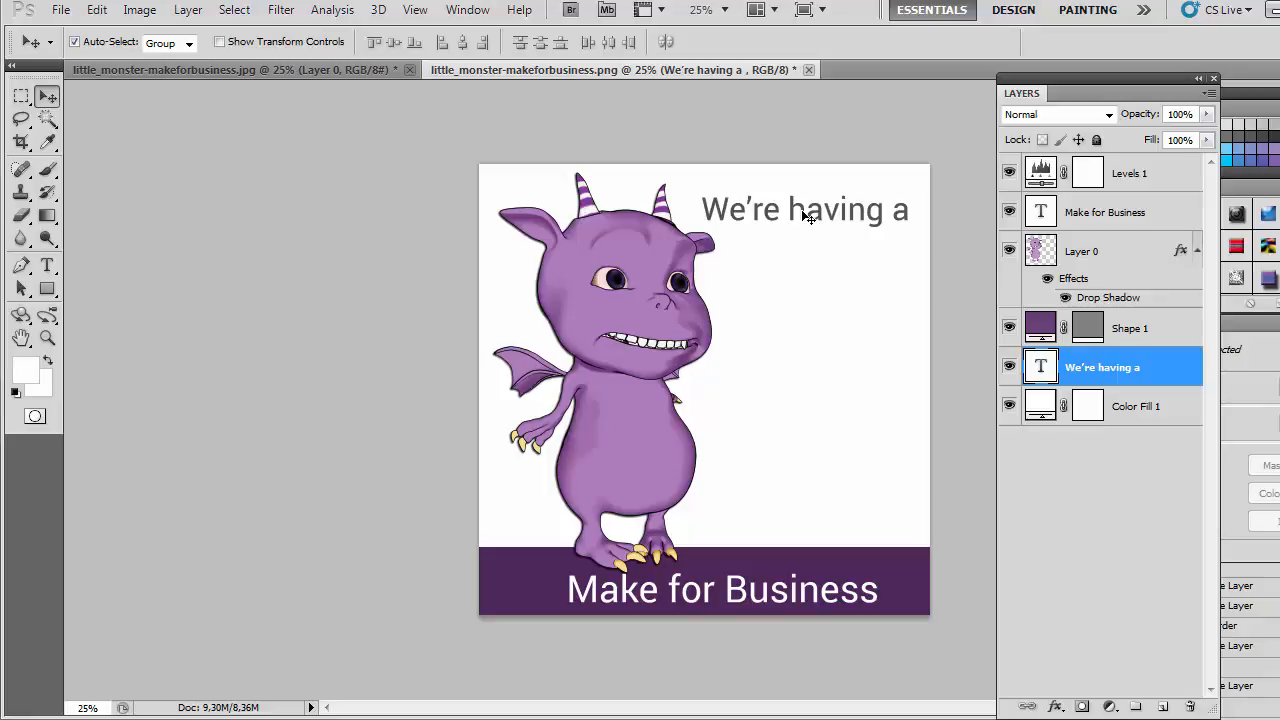
pyautogui.moveTo(810, 217); pyautogui.dragTo(810, 292)
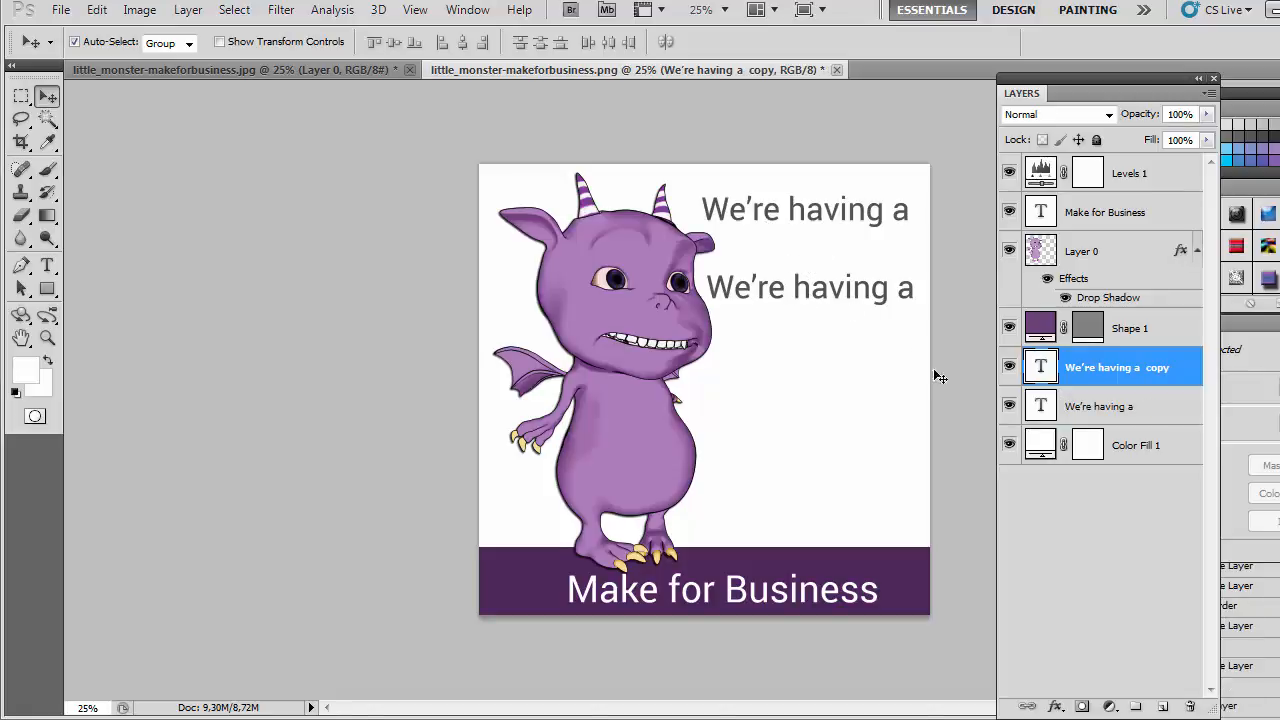
pyautogui.doubleClick(1040, 367)
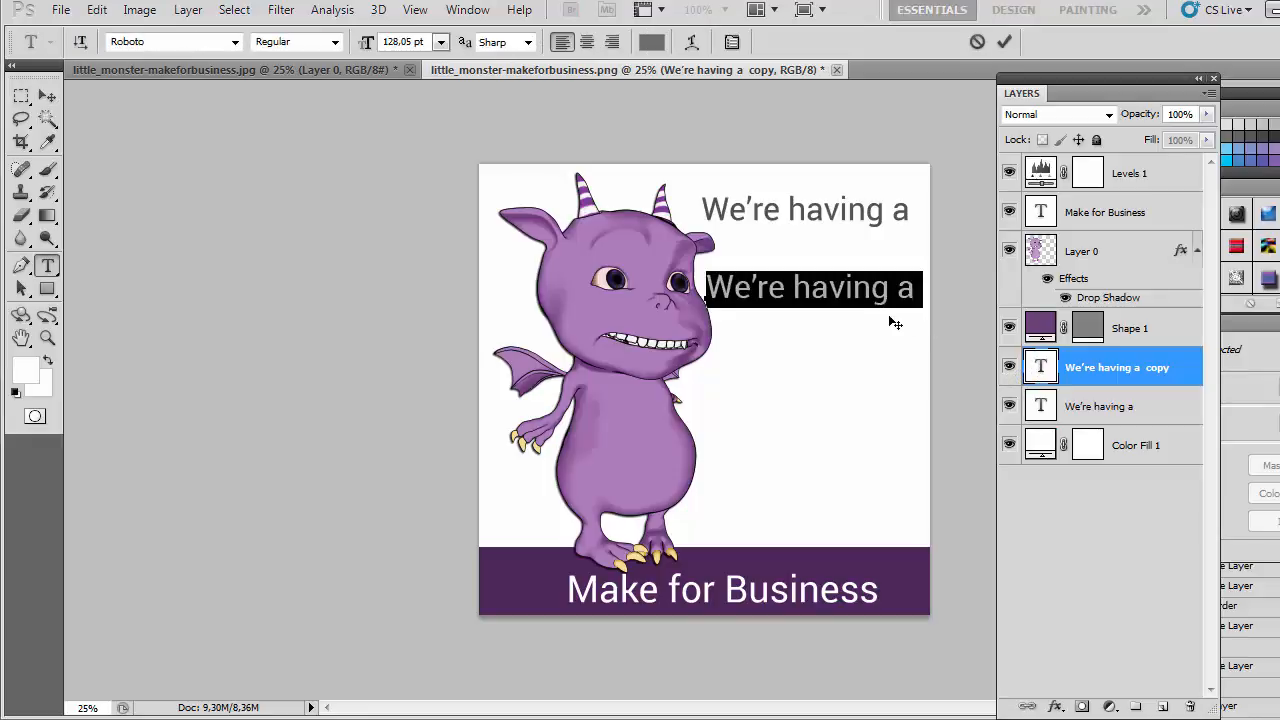
pyautogui.press('BackSpace')
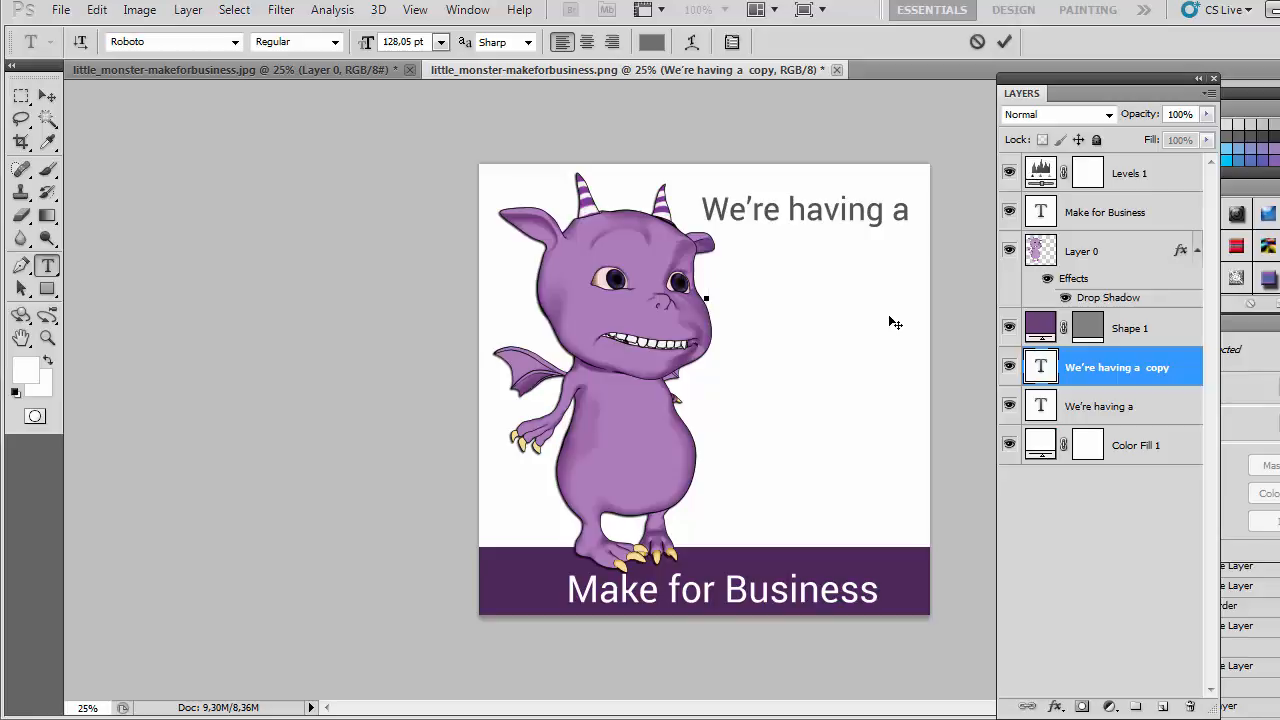
pyautogui.write('sale!')
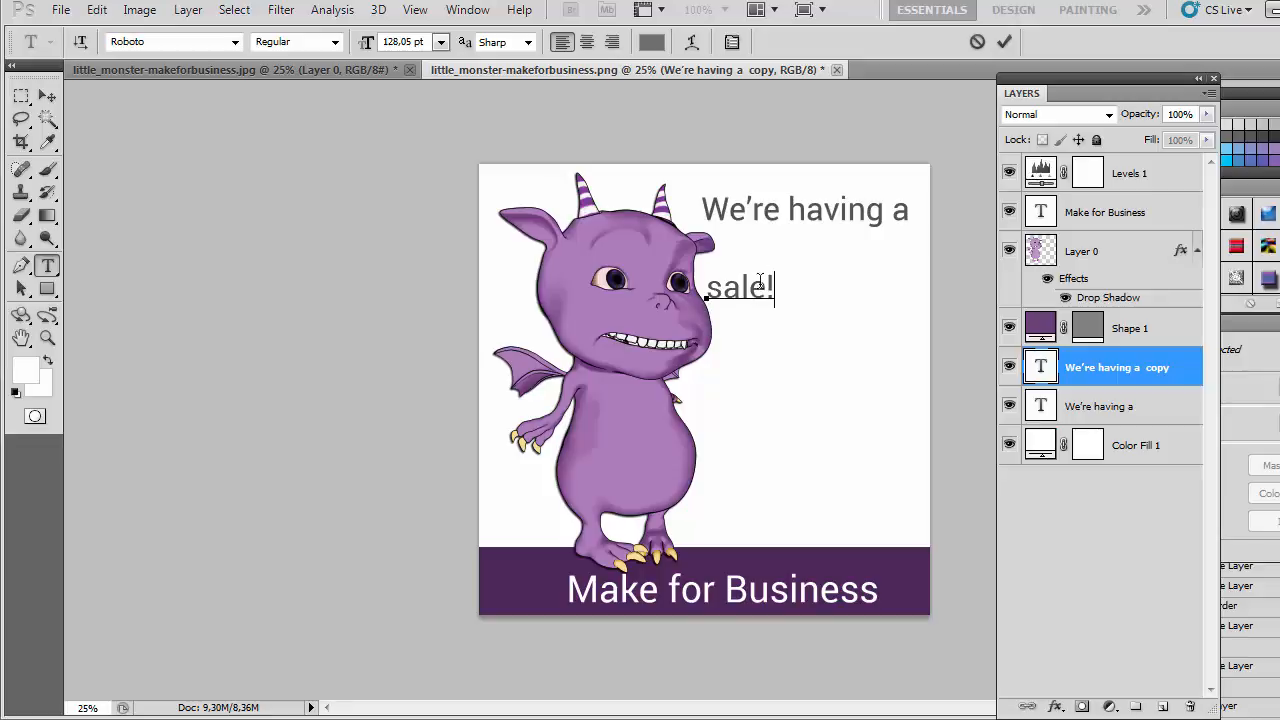
pyautogui.click(48, 94)
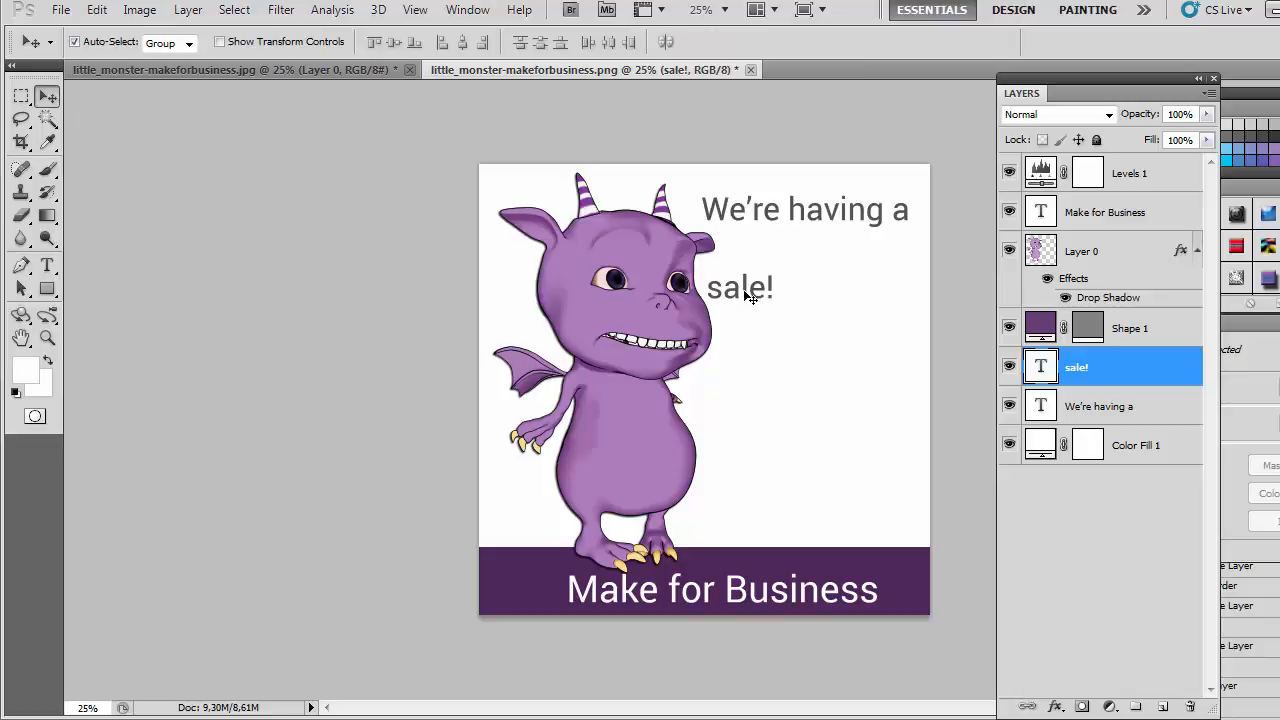
pyautogui.moveTo(750, 296); pyautogui.dragTo(875, 311)
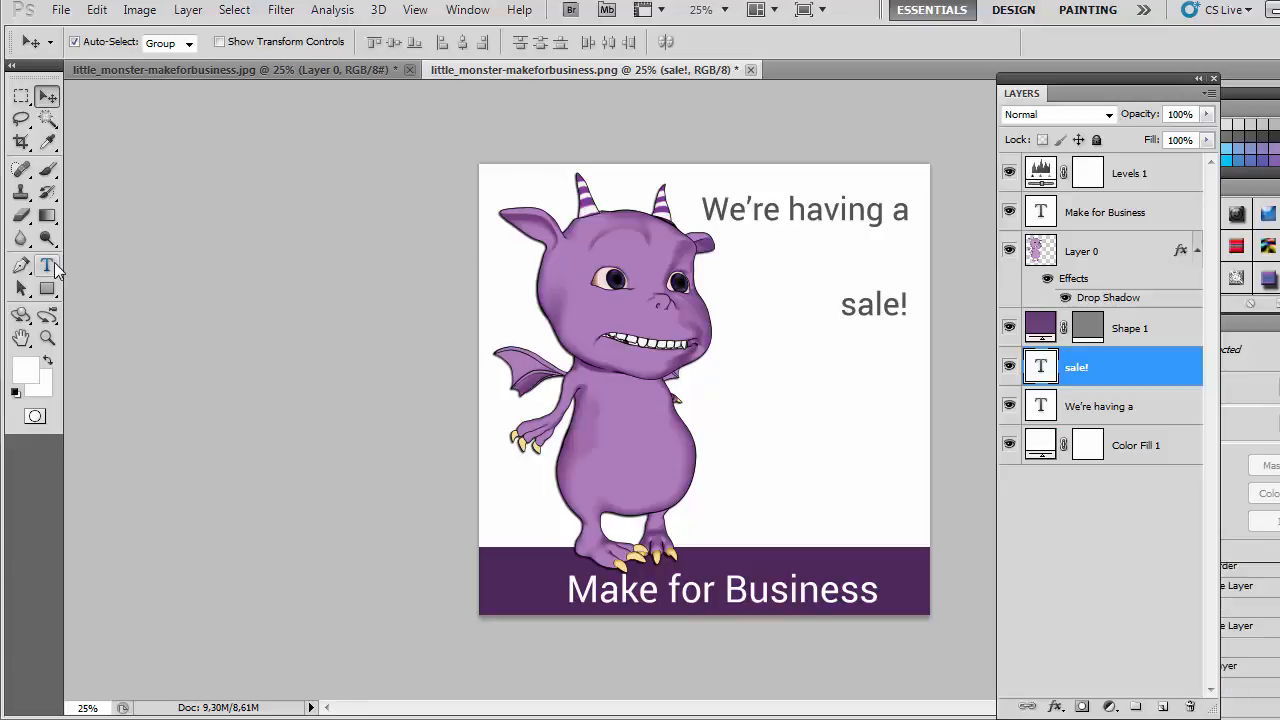
# - Add the horizontal text "MONSTER" between "We're having a" and "sale!" in the OhTheHorror font at 72 pt
pyautogui.click(49, 265)
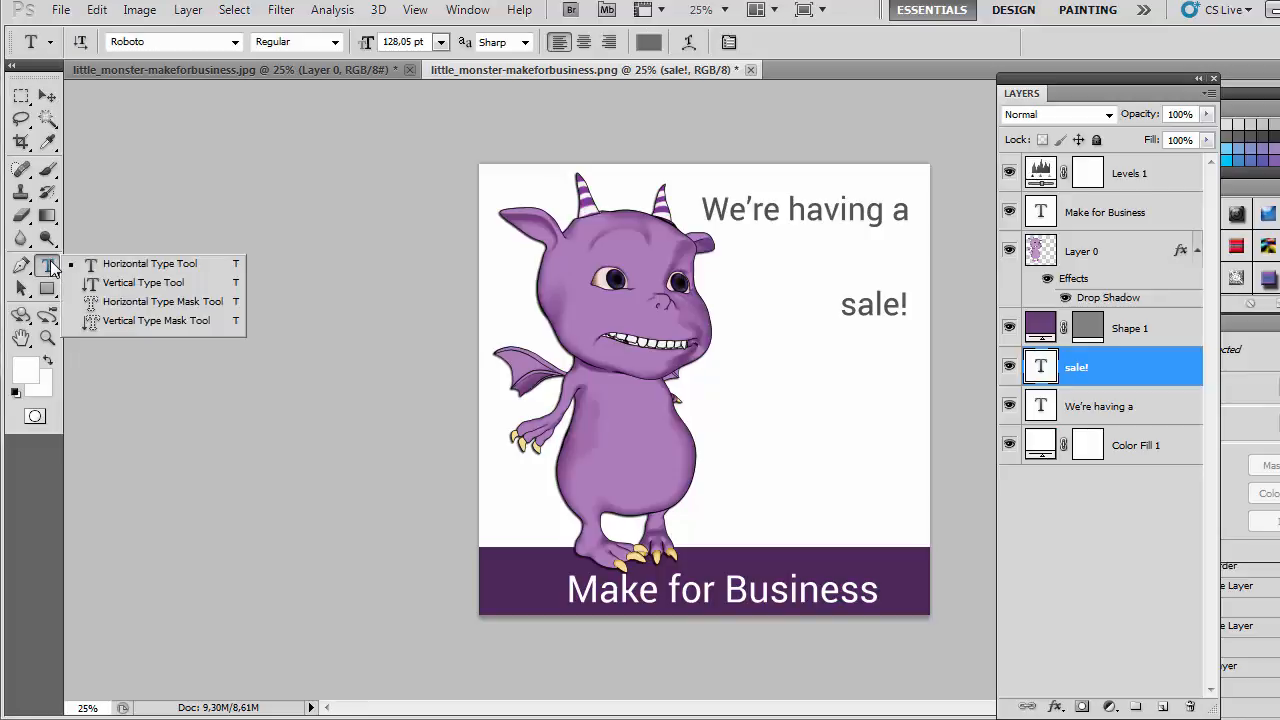
pyautogui.click(104, 265)
pyautogui.click(726, 265)
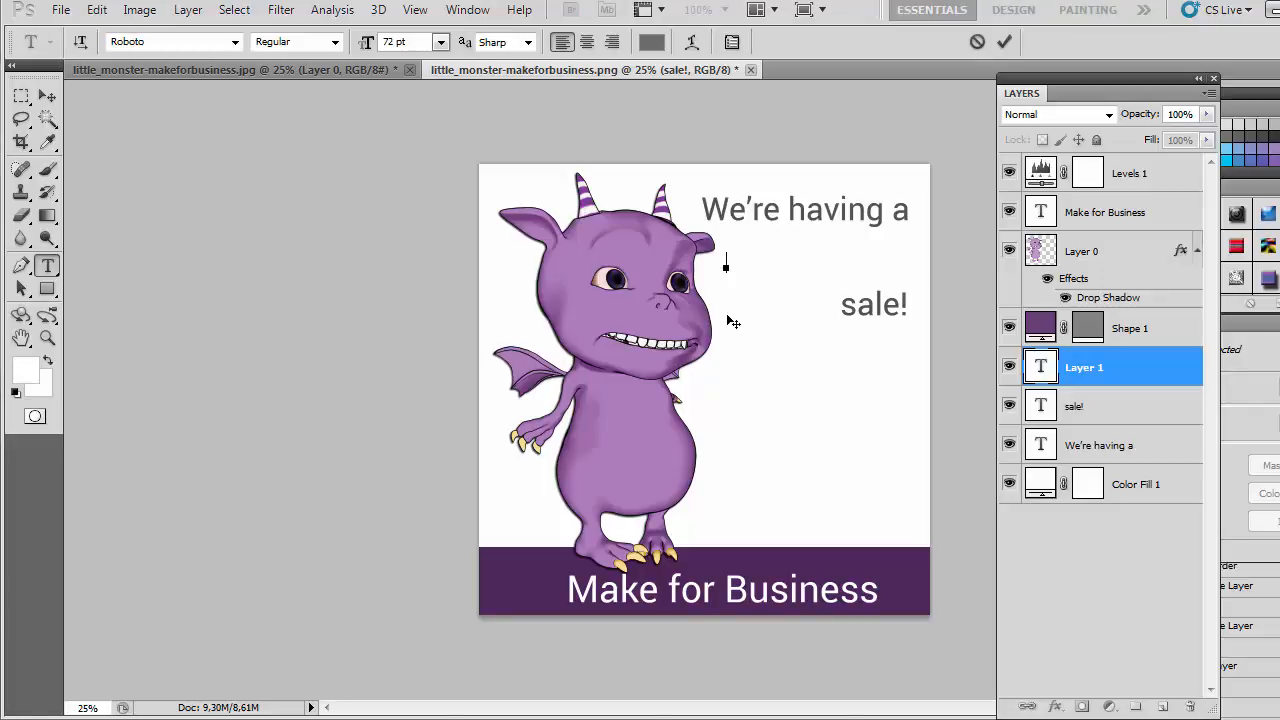
pyautogui.write('MONSTER')
pyautogui.doubleClick(765, 260)
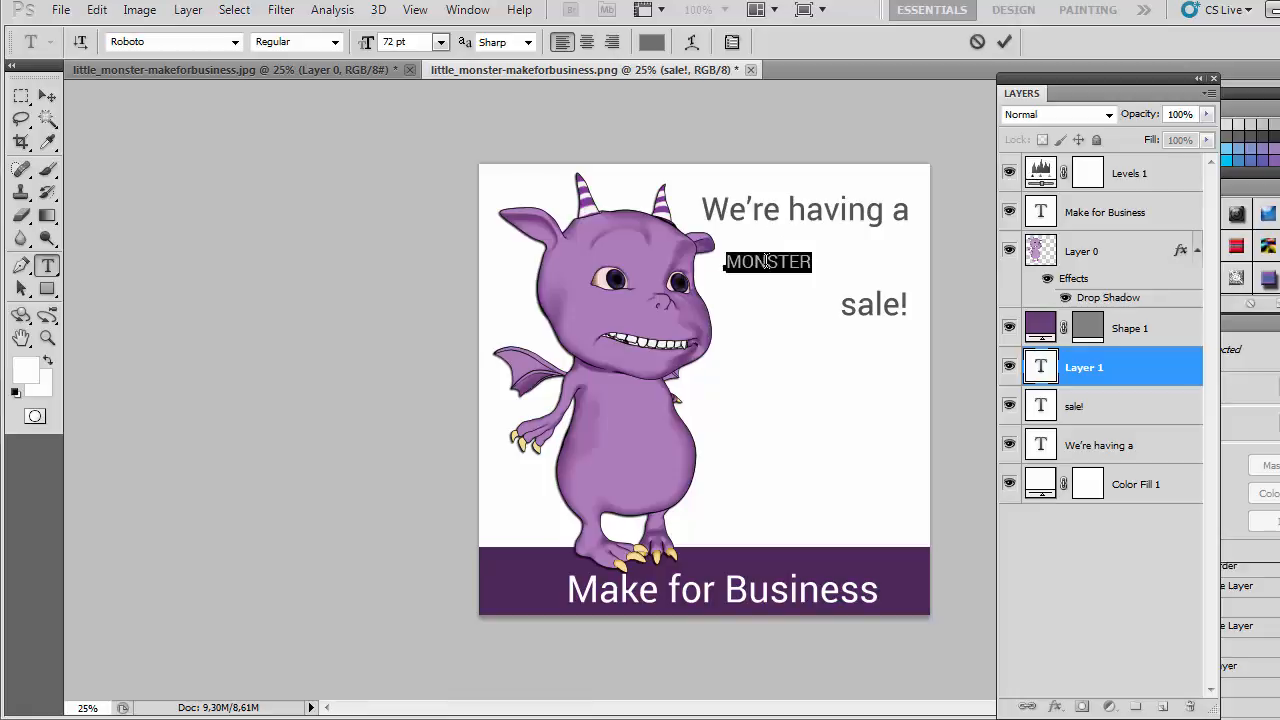
pyautogui.click(236, 43)
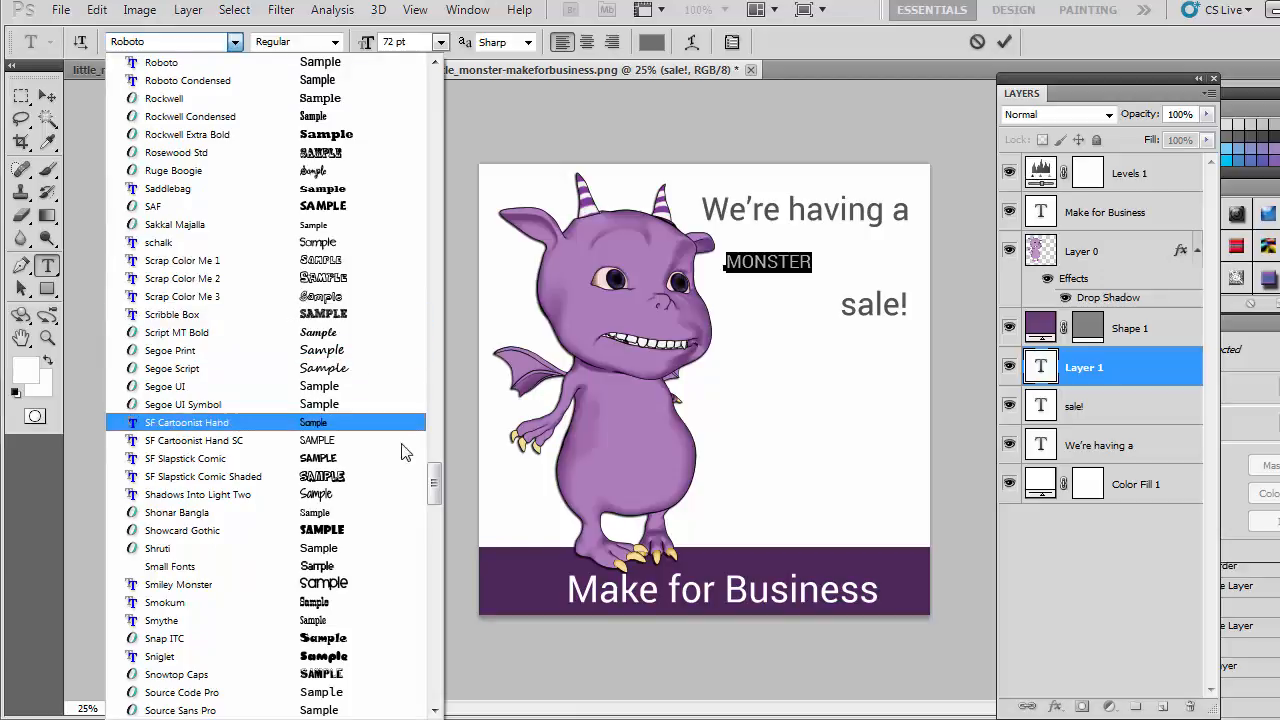
pyautogui.moveTo(434, 492); pyautogui.dragTo(443, 434)
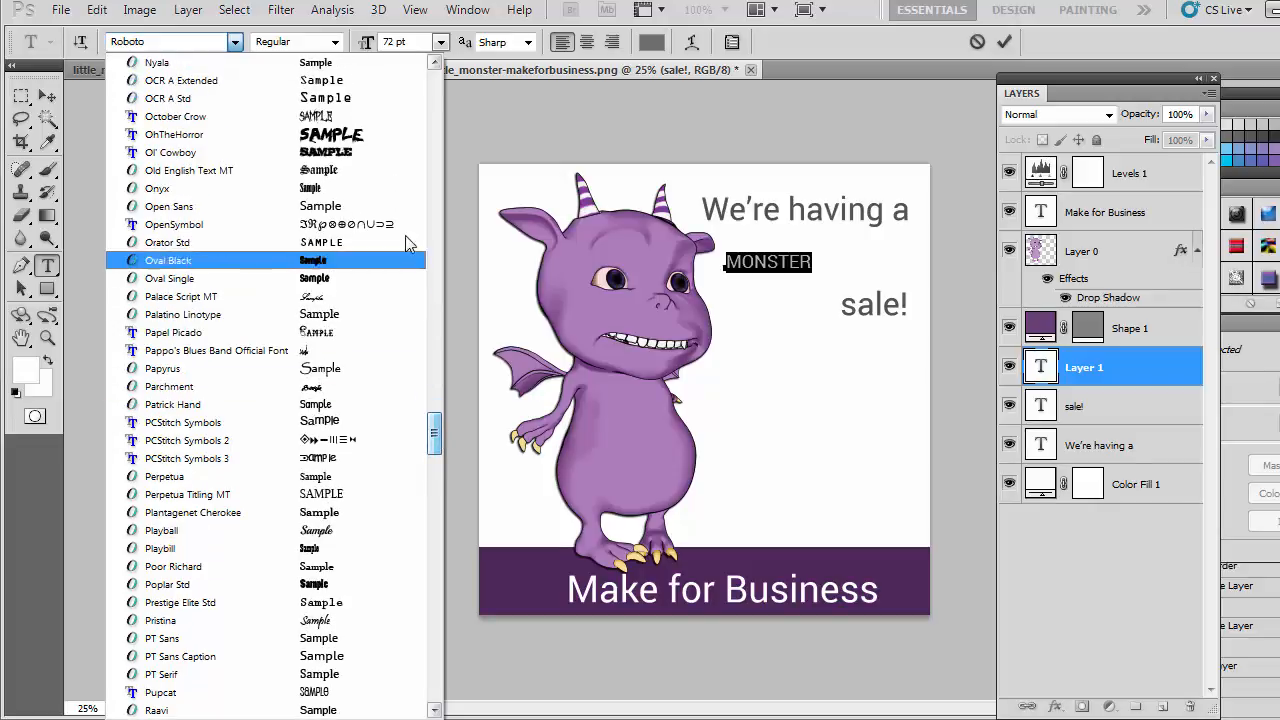
pyautogui.click(366, 143)
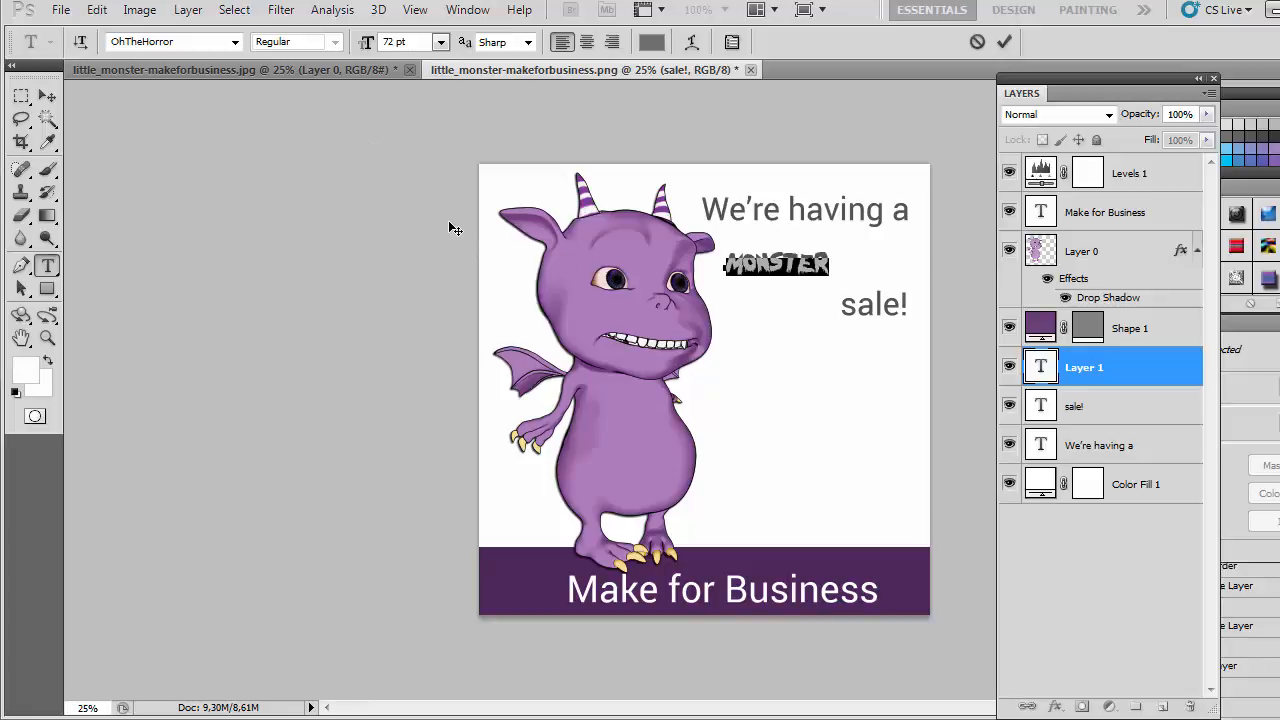
# - Enlarge the "MONSTER" text proportionally with Free Transform to about 181% and position it evenly between the two other lines
pyautogui.click(96, 9)
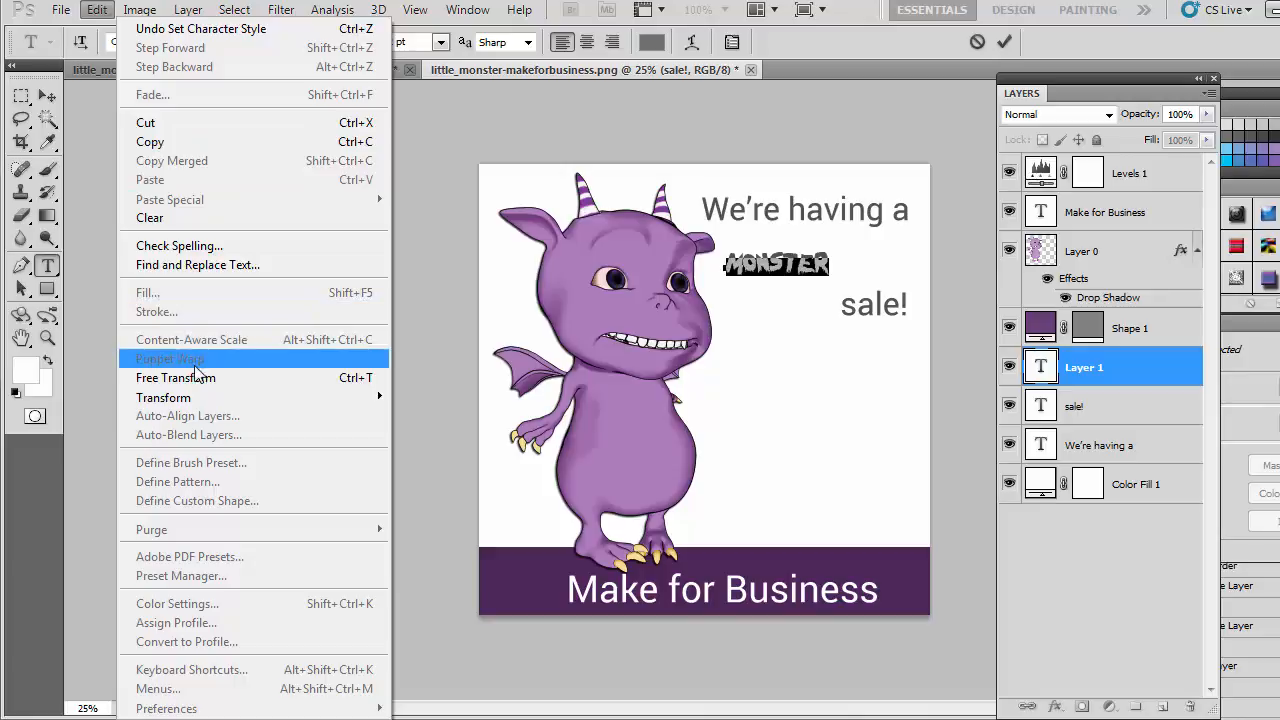
pyautogui.click(290, 377)
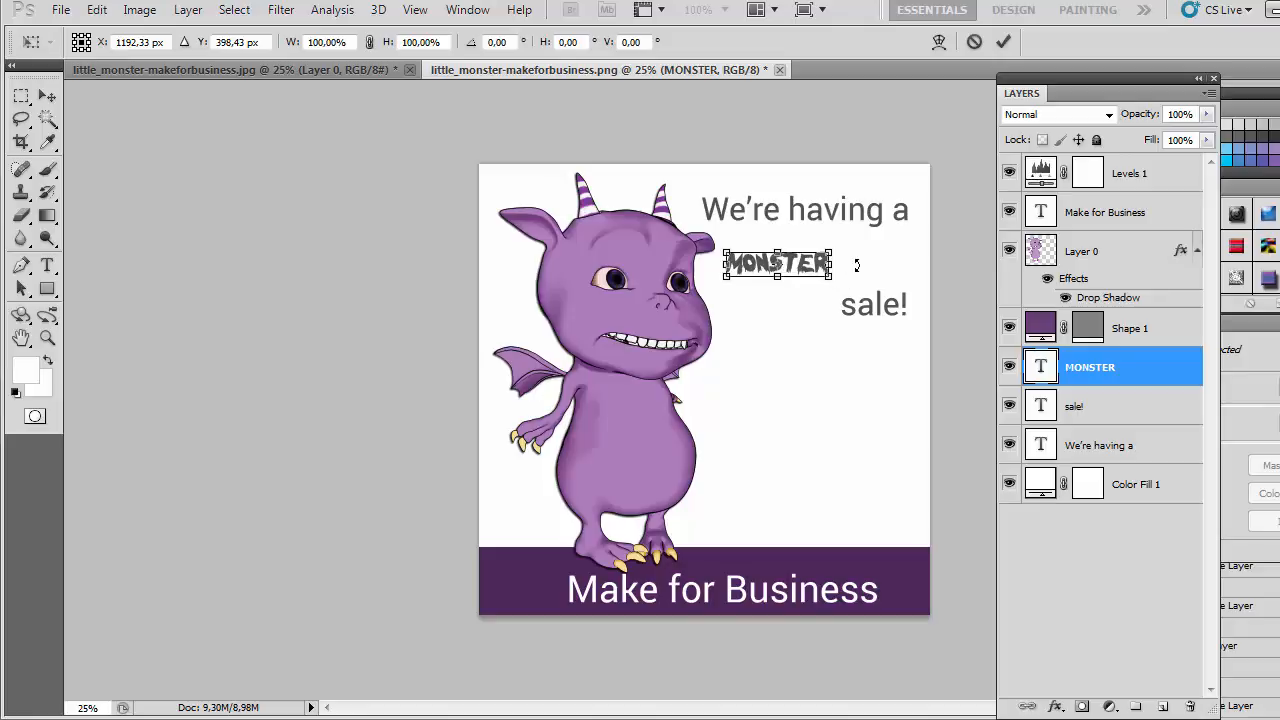
pyautogui.moveTo(833, 252); pyautogui.dragTo(910, 236)
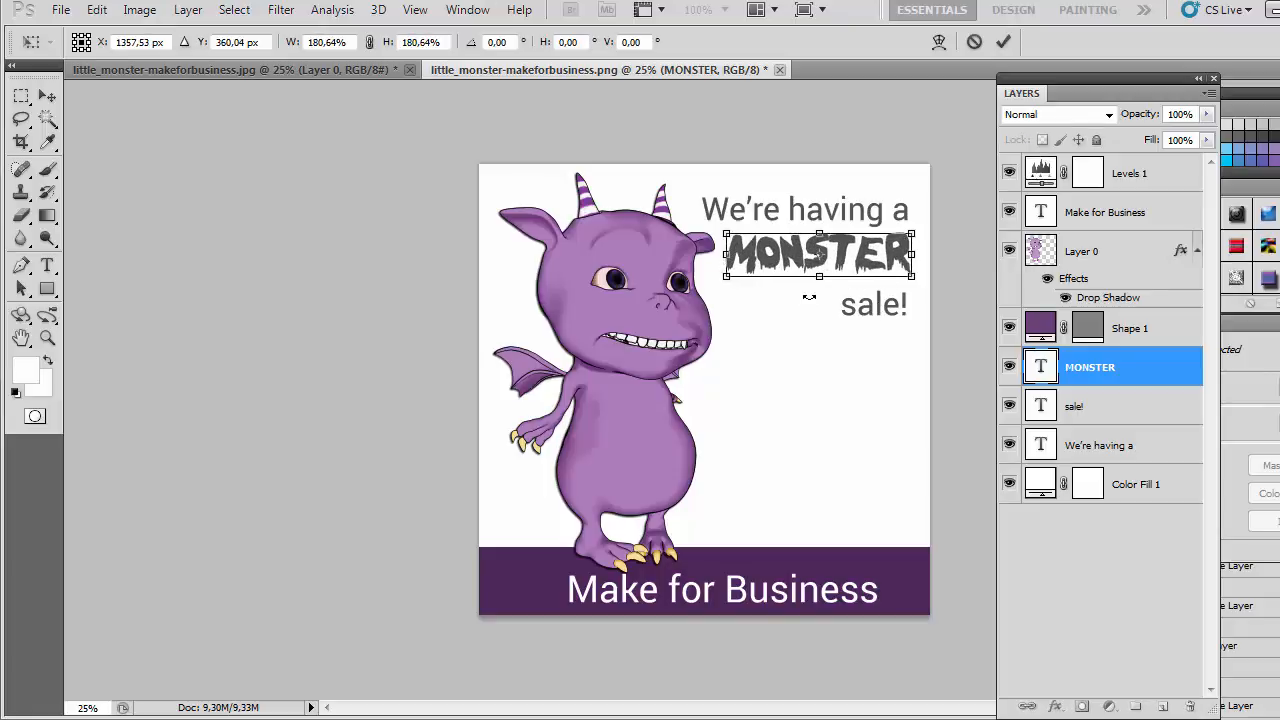
pyautogui.press('Return')
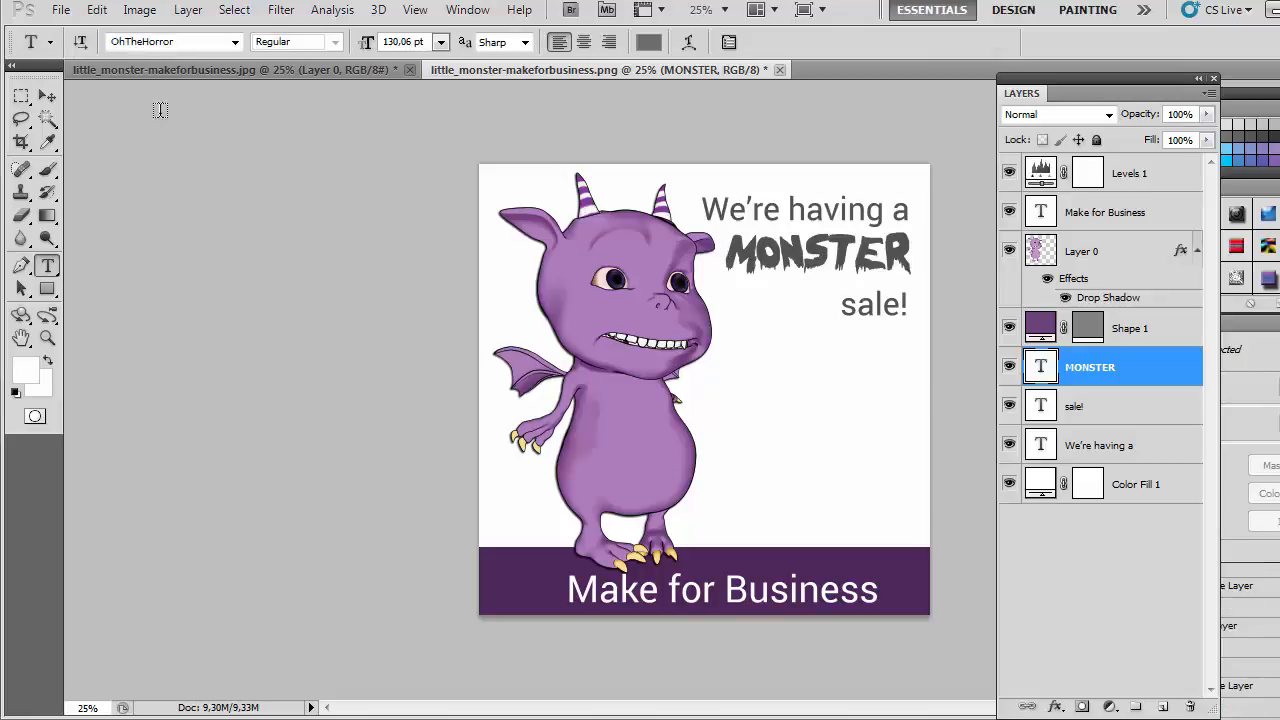
pyautogui.click(47, 96)
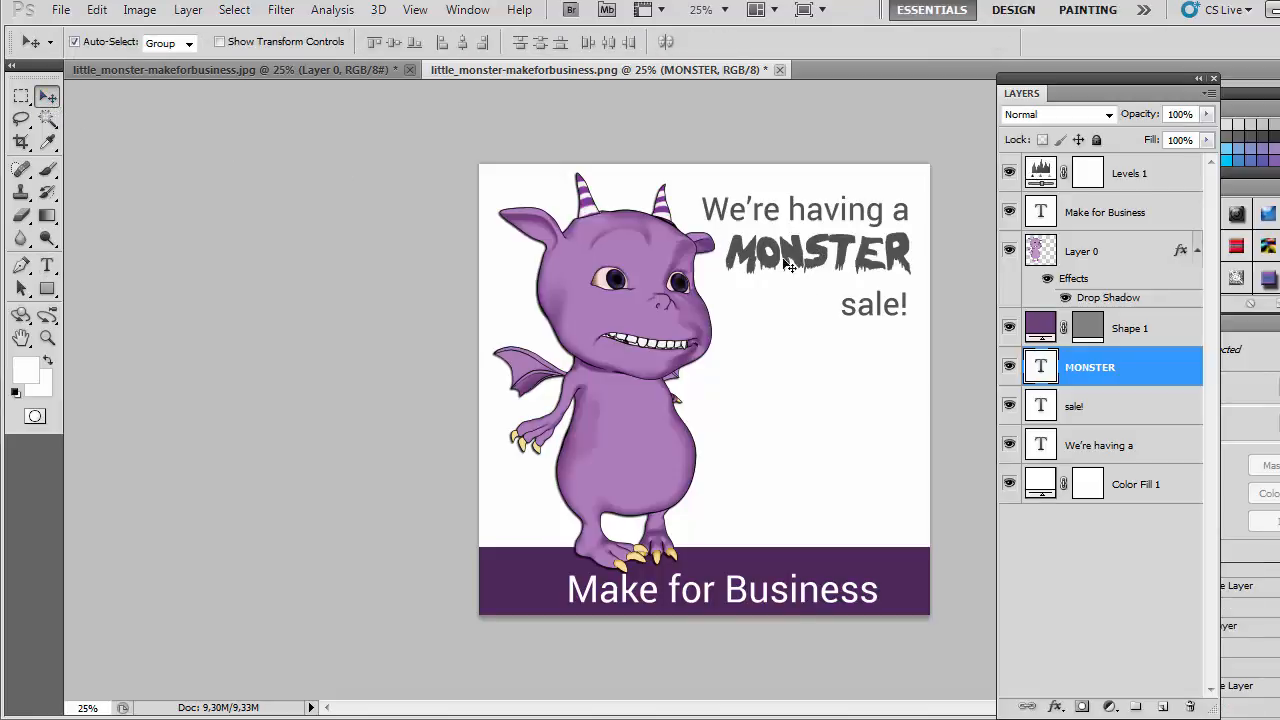
pyautogui.moveTo(818, 267); pyautogui.dragTo(819, 274)
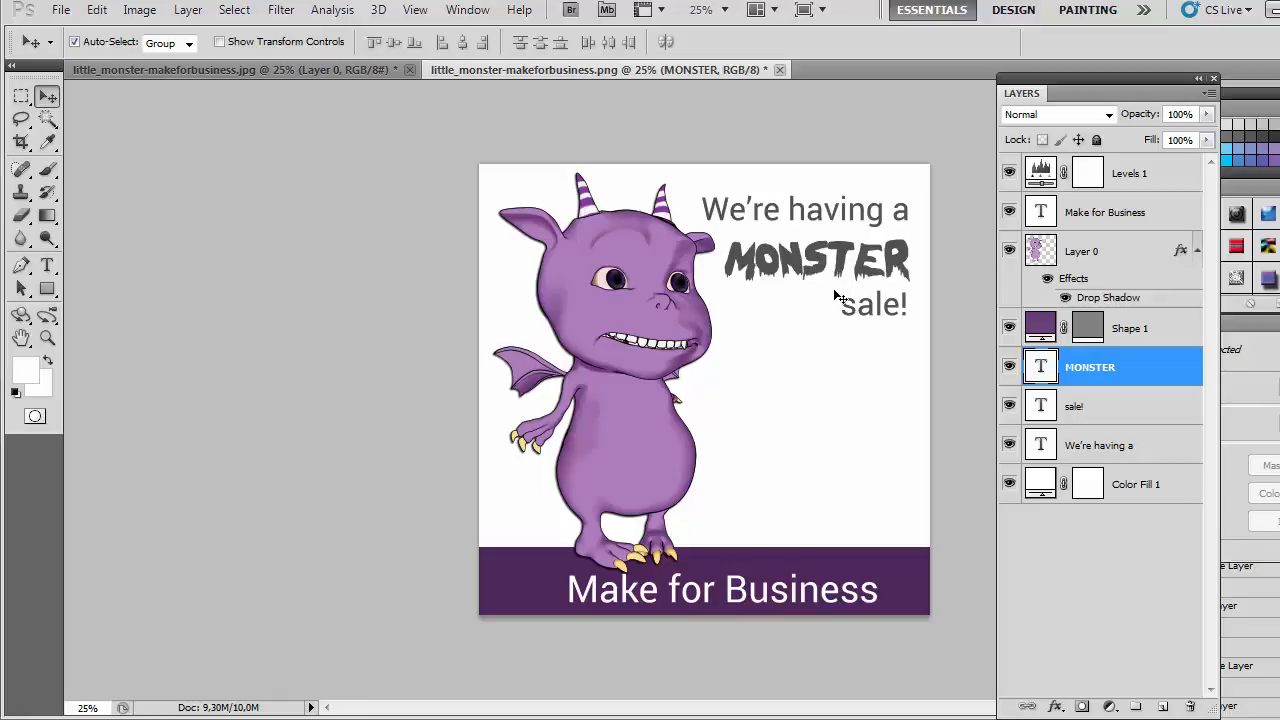
# - Set the colour of the "MONSTER" text to purple #ad7ebb, sampled from the monster's skin, and deselect the layer
pyautogui.doubleClick(1042, 368)
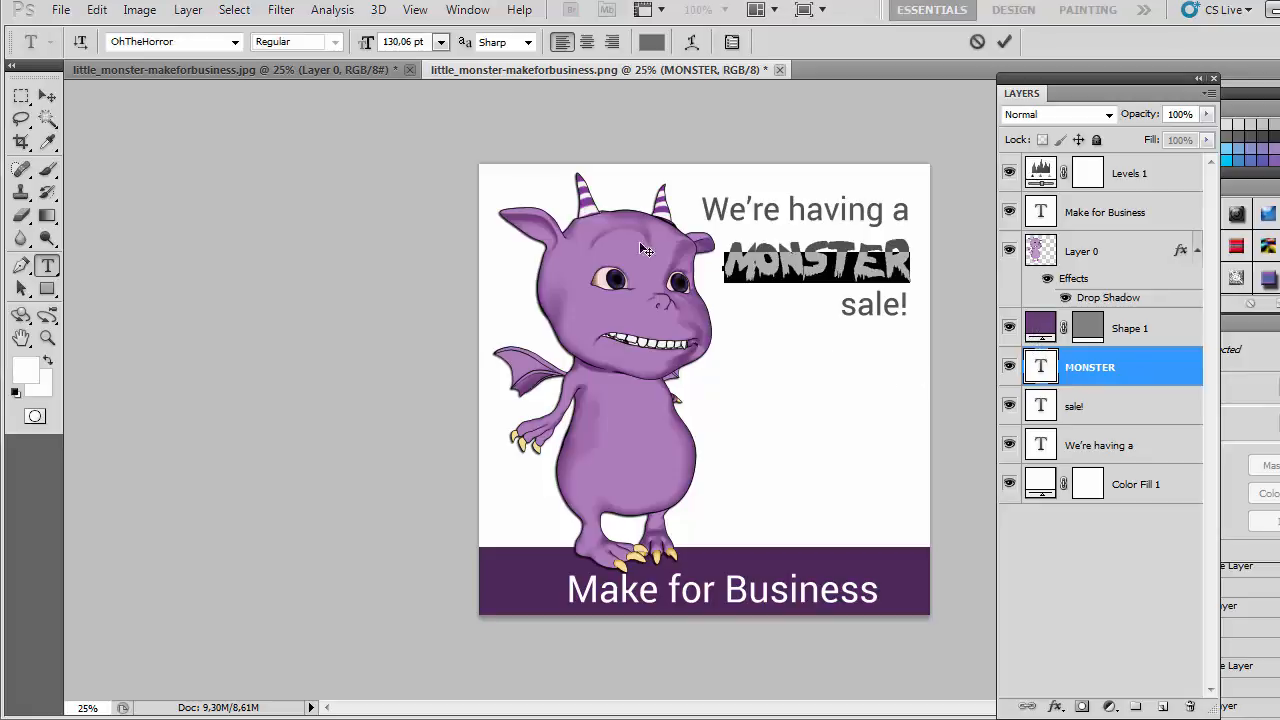
pyautogui.click(651, 41)
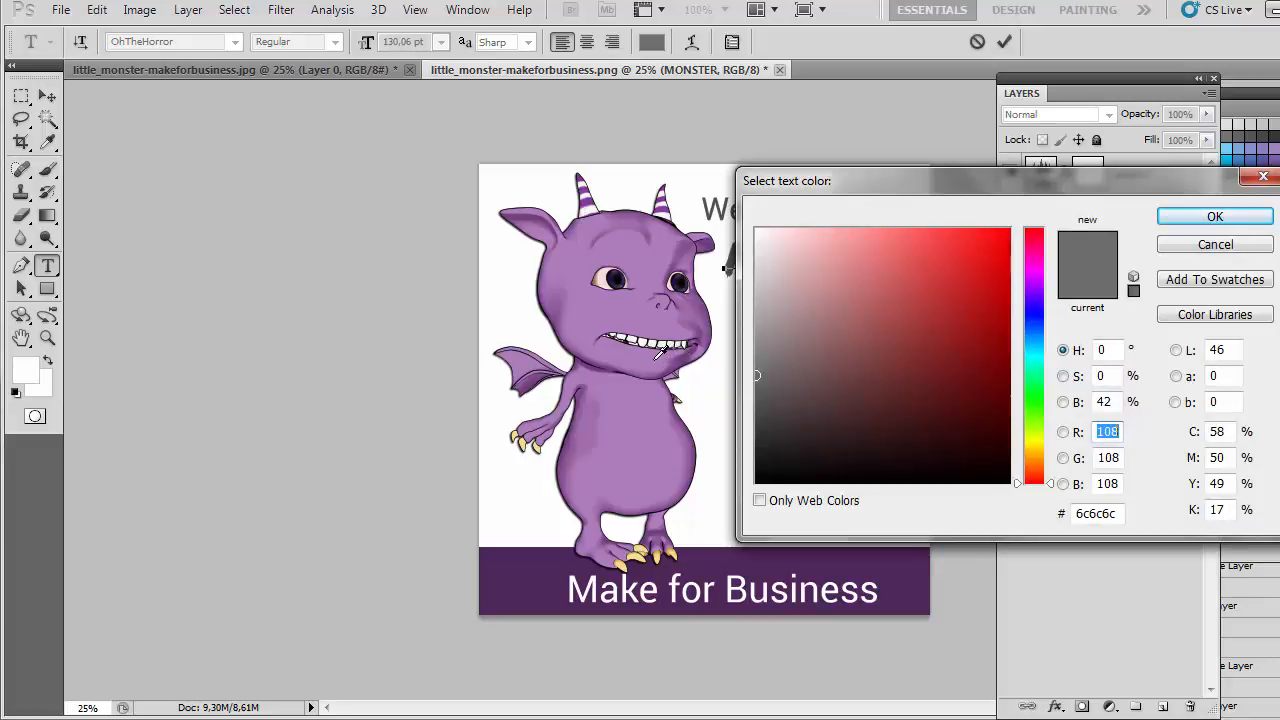
pyautogui.click(656, 357)
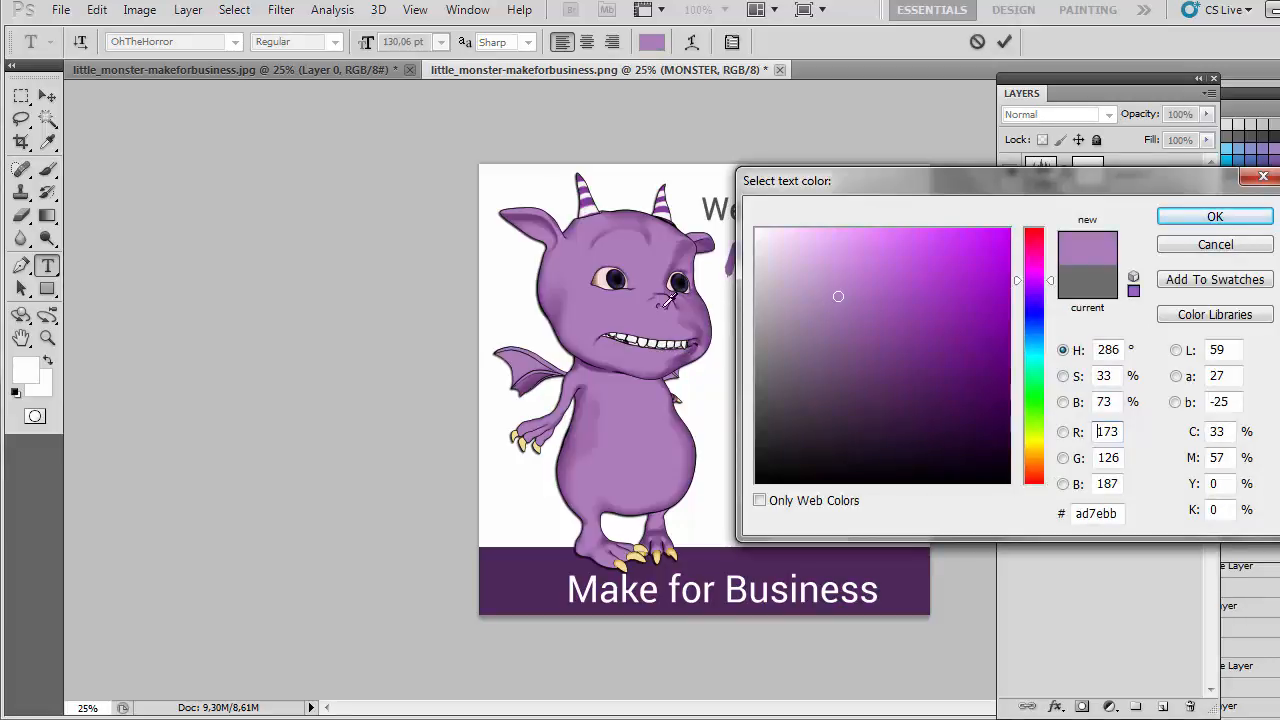
pyautogui.click(1181, 224)
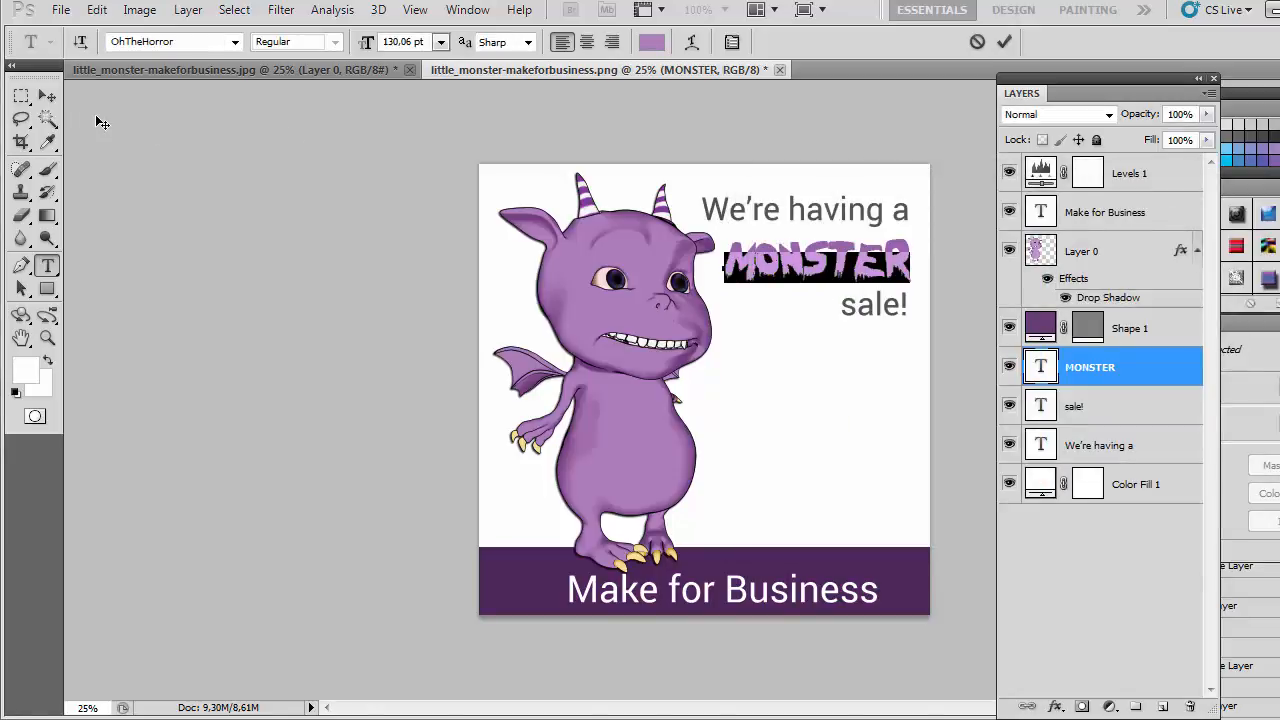
pyautogui.click(47, 95)
pyautogui.click(331, 245)
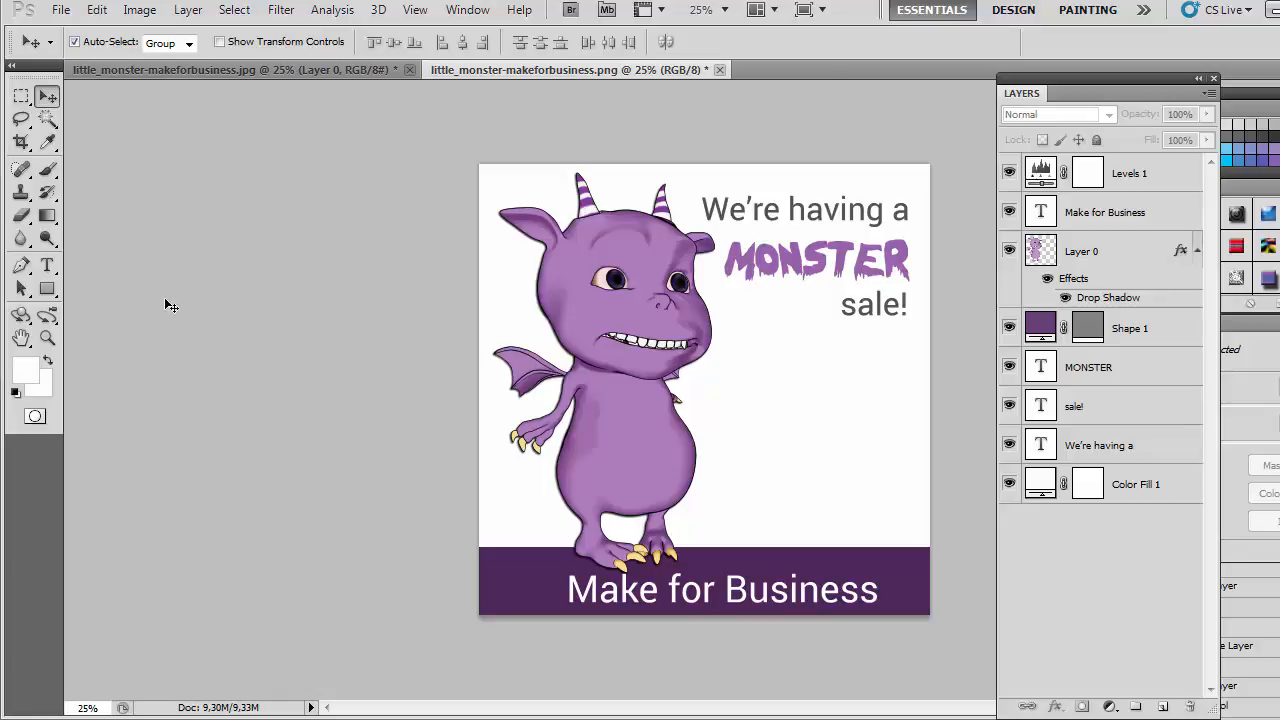
# - Draw a paragraph text box in the white area below "sale!", enter the filler "nkjbubhb" and set its font to Roboto
pyautogui.click(47, 266)
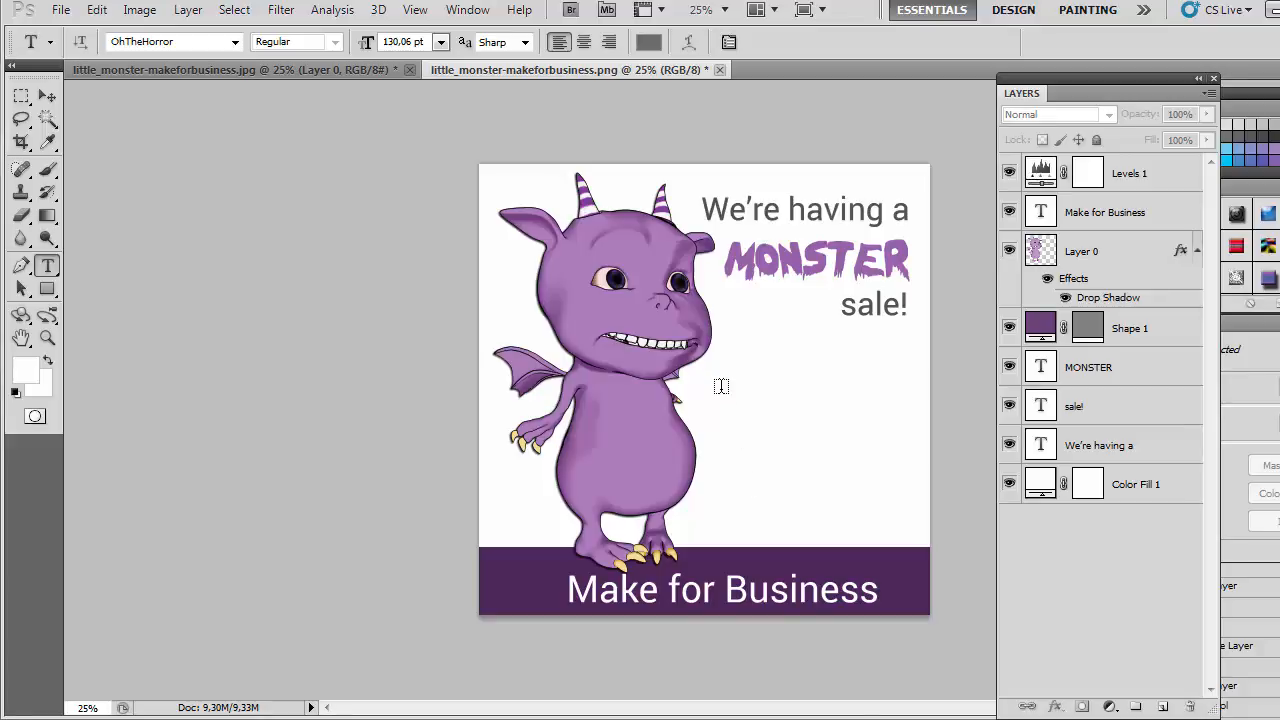
pyautogui.moveTo(746, 391); pyautogui.dragTo(909, 532)
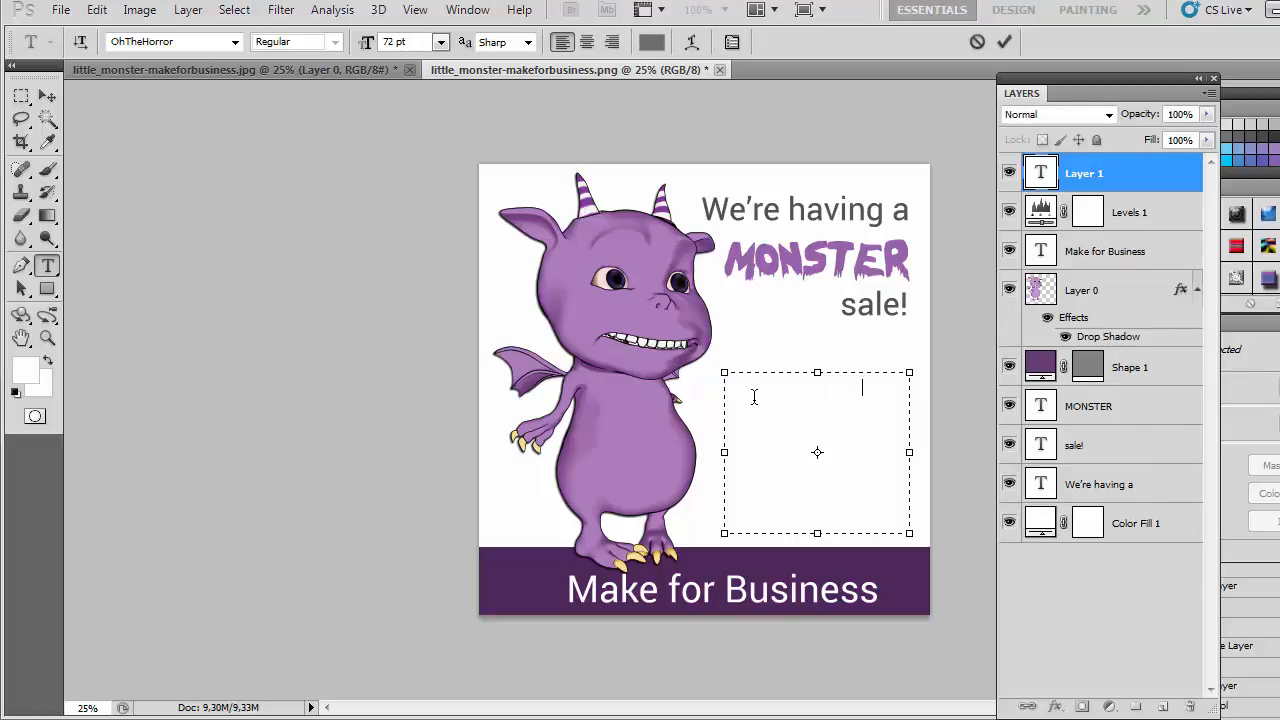
pyautogui.write('nkjbubhb')
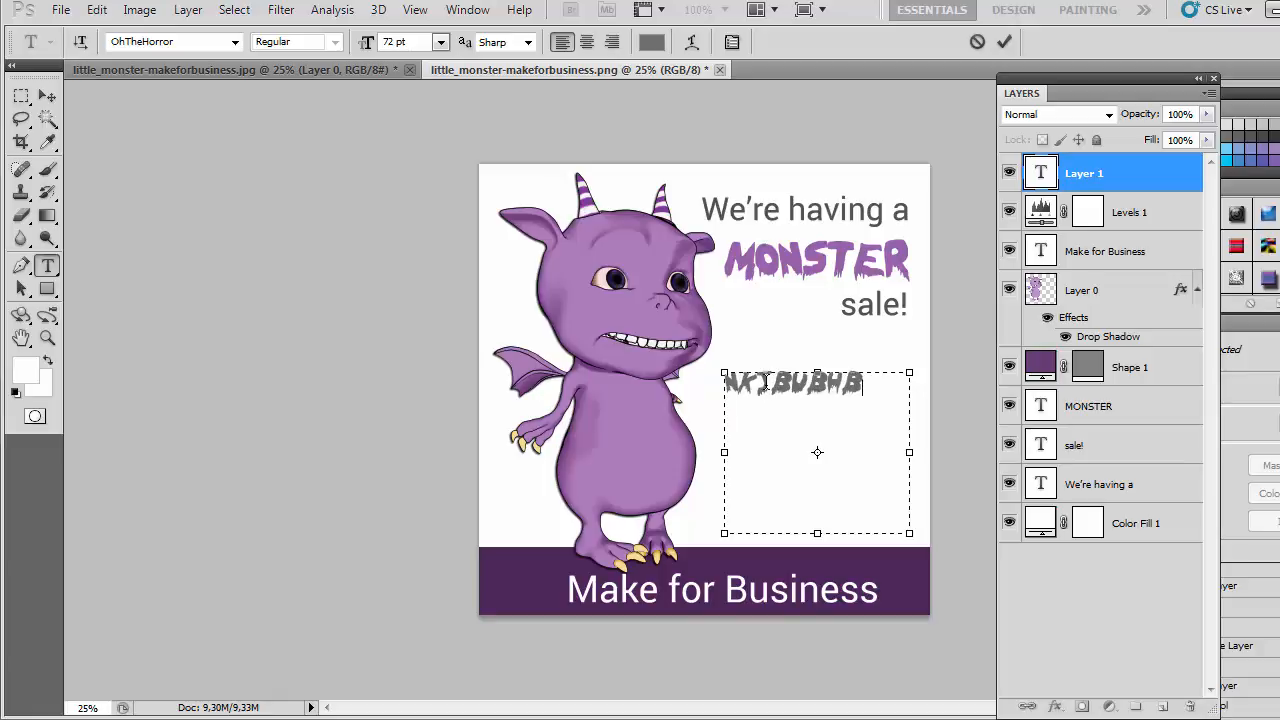
pyautogui.hotkey('ctrl', 'a')
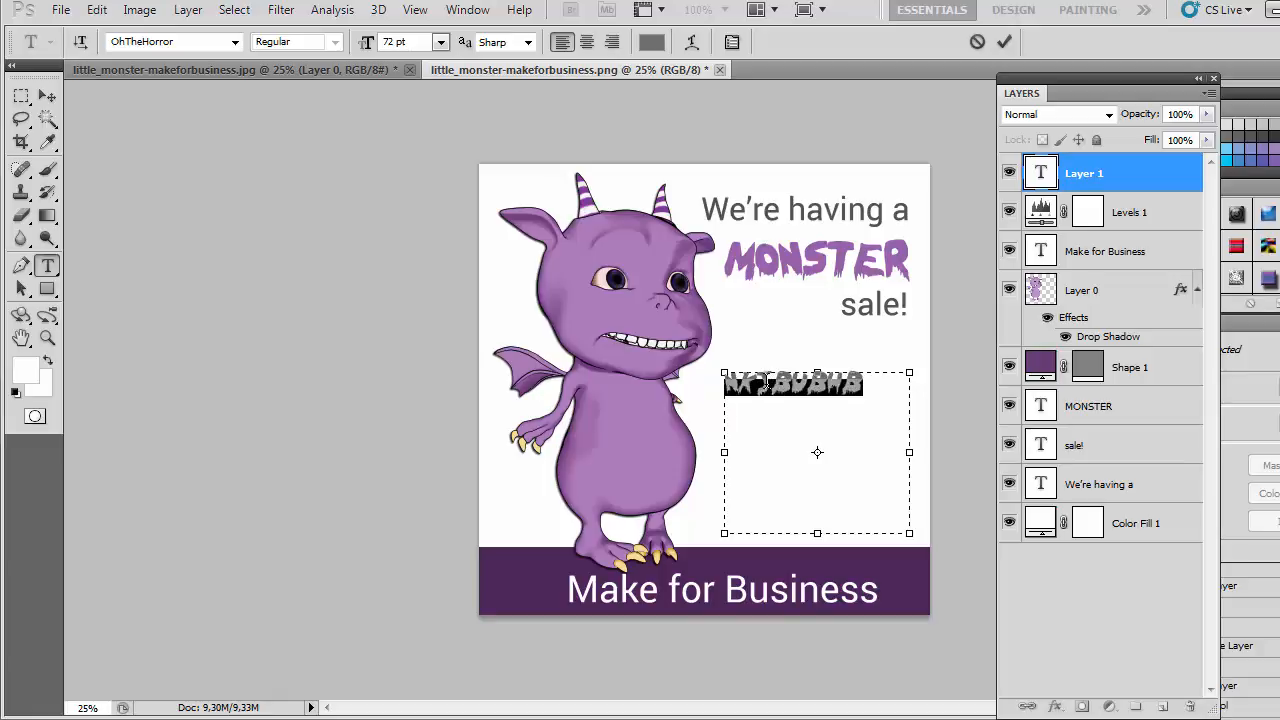
pyautogui.click(234, 42)
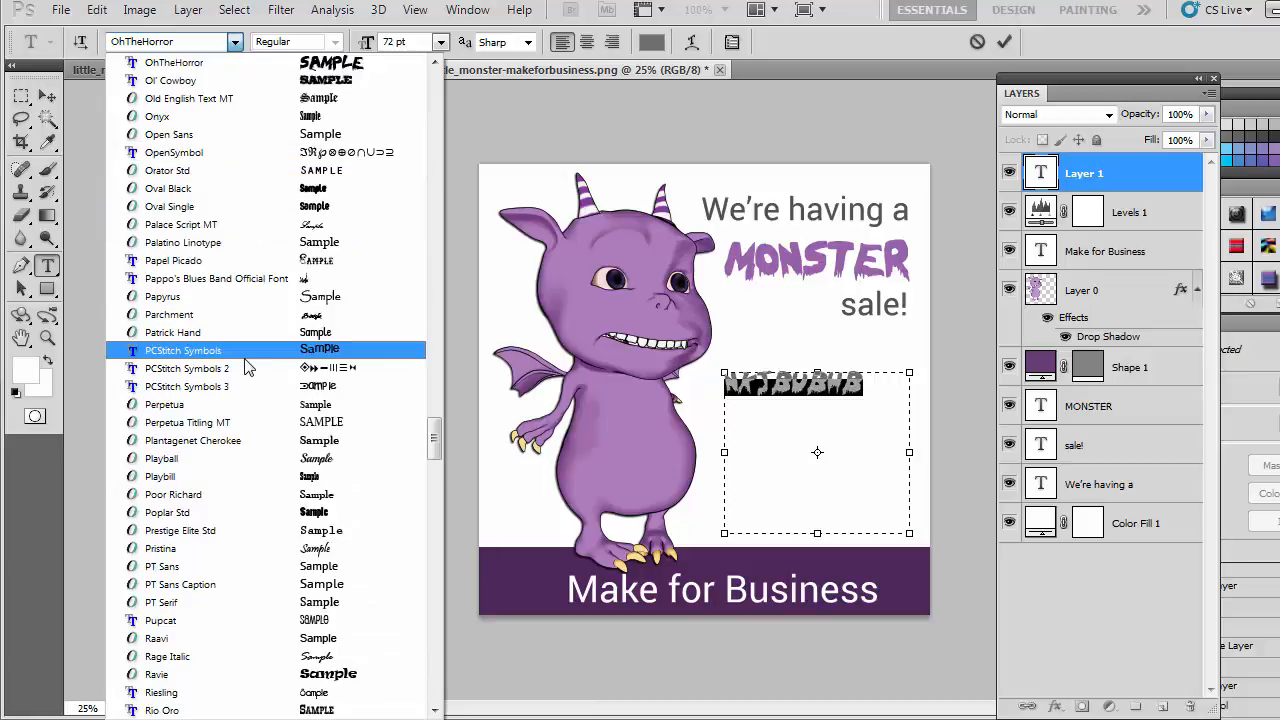
pyautogui.moveTo(432, 445); pyautogui.dragTo(432, 458)
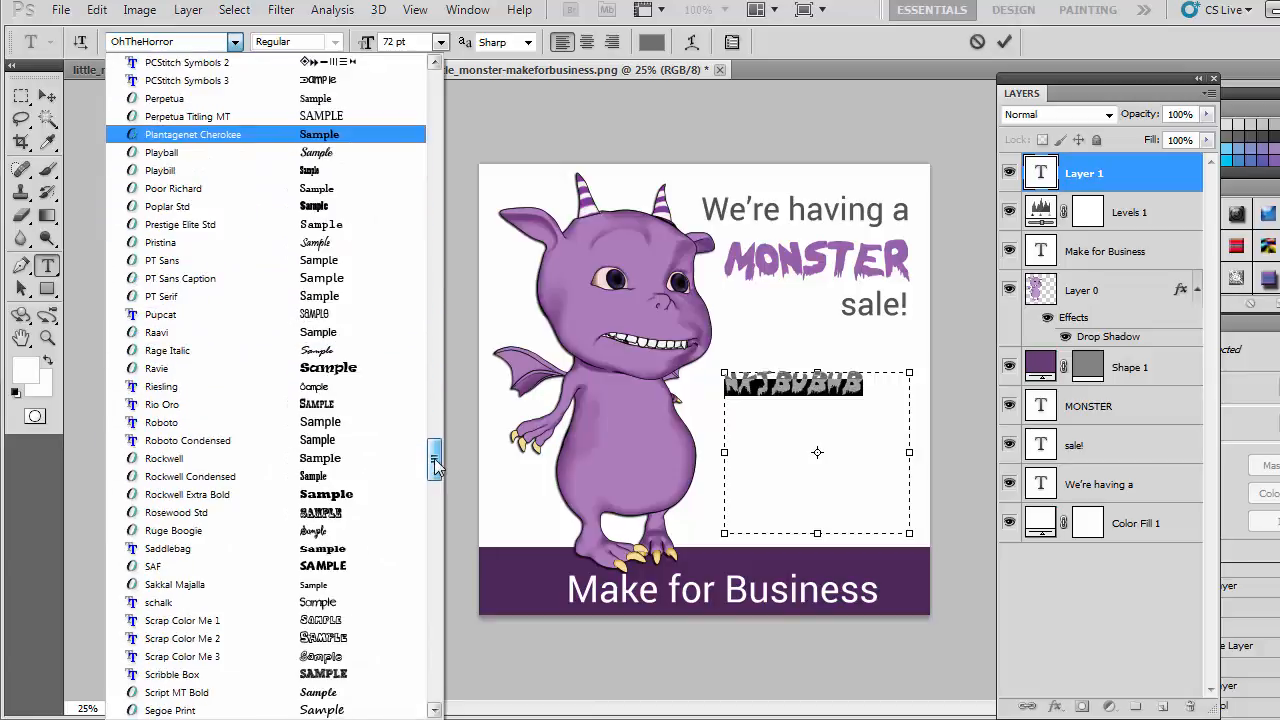
pyautogui.click(287, 422)
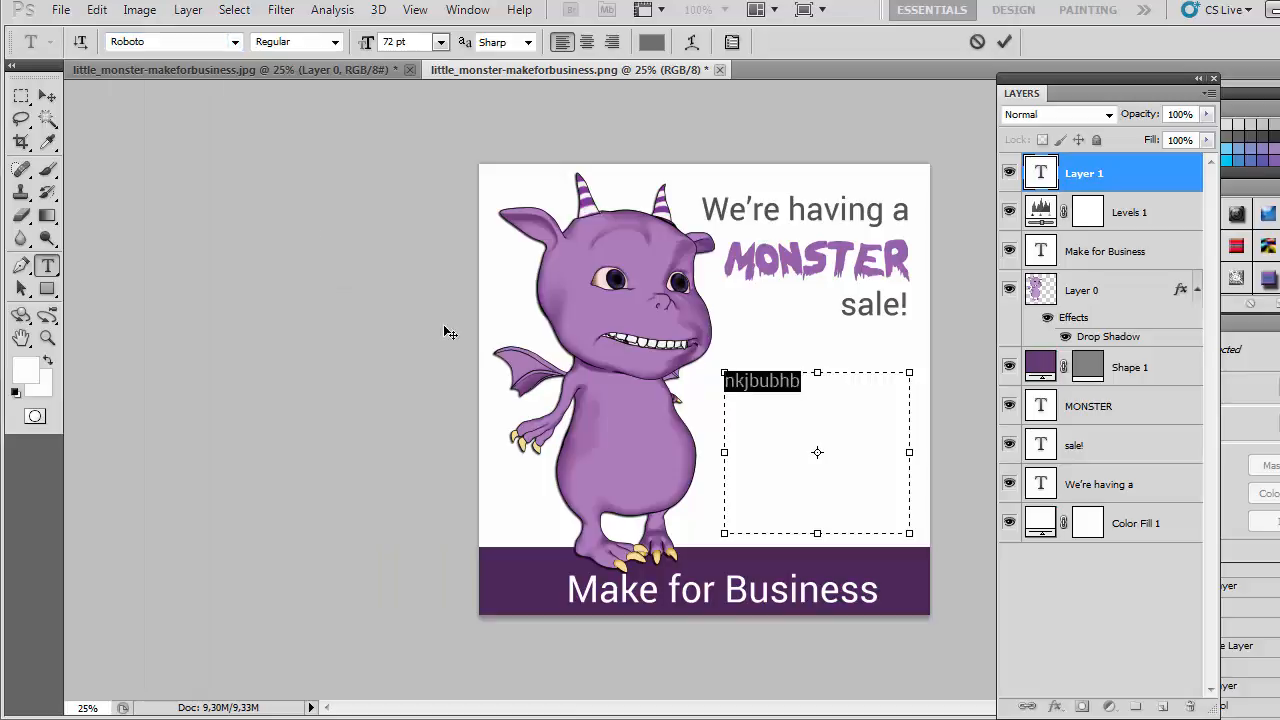
# - Extend the filler text in the paragraph box with random letters until it runs into a fourth line
pyautogui.click(797, 381)
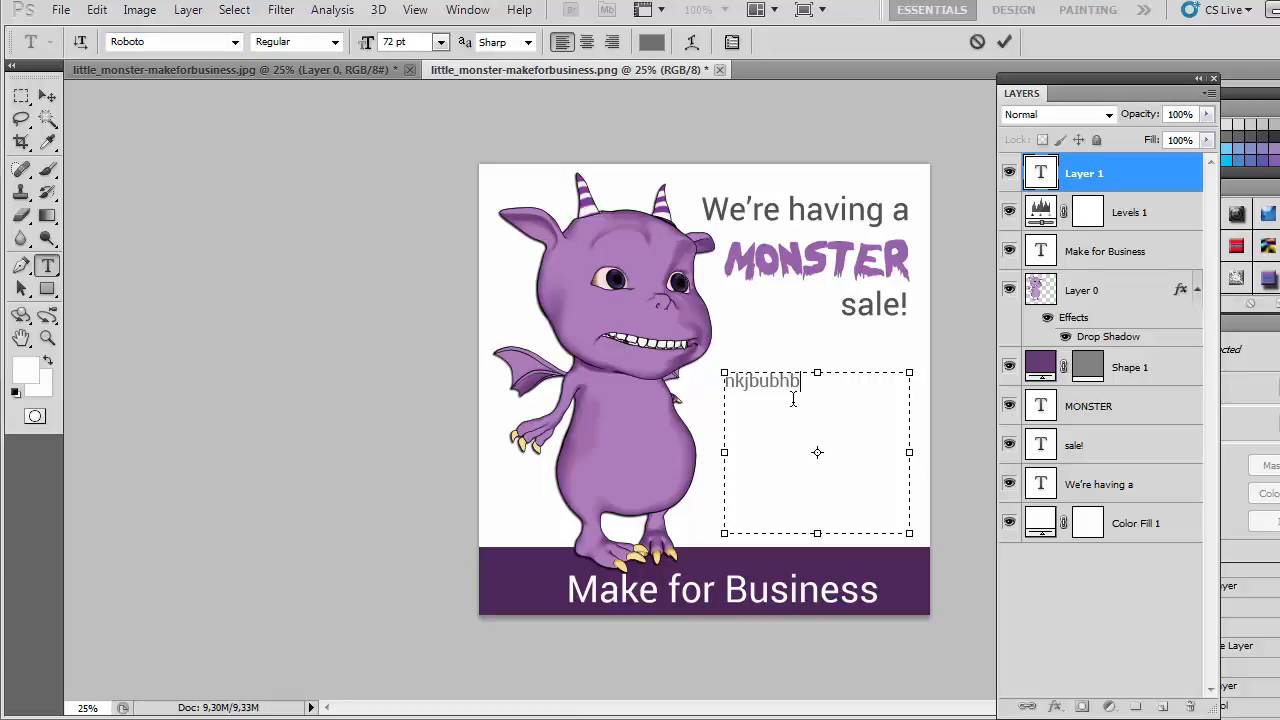
pyautogui.write('hughiuygyg')
pyautogui.write('nhkbhvbjhvgvgjj')
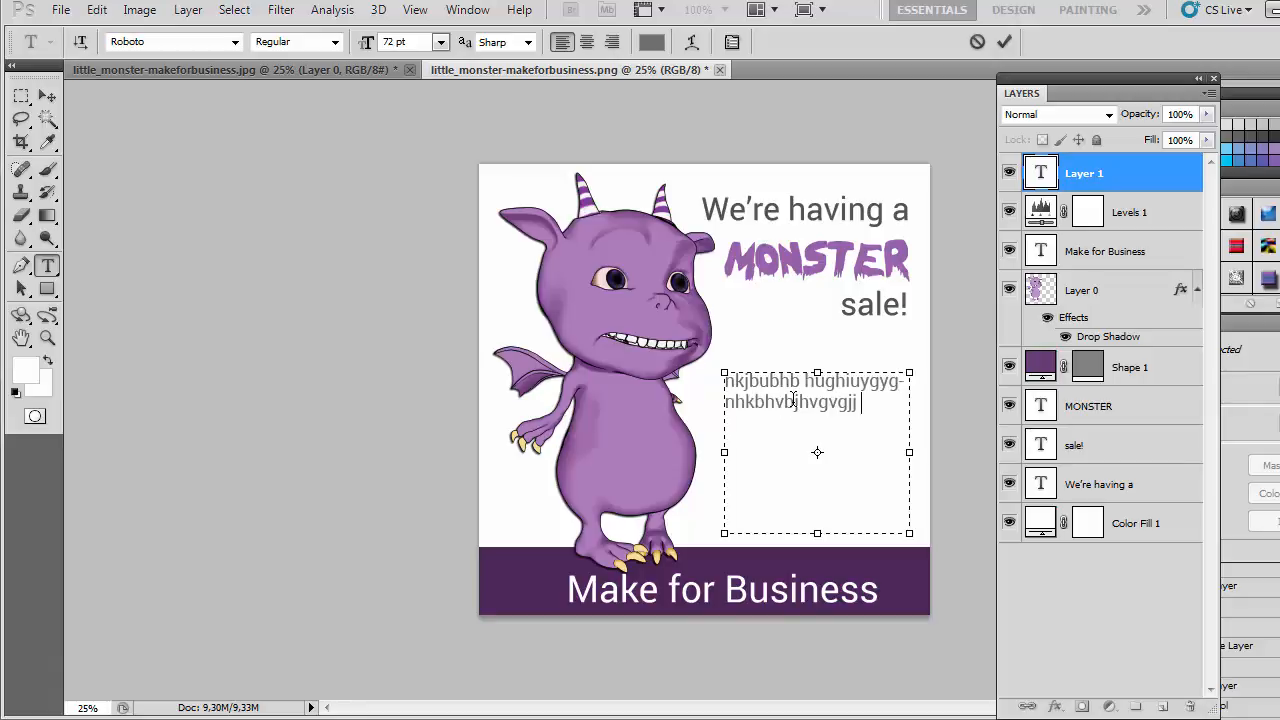
pyautogui.write(' jj')
pyautogui.write('khgygj')
pyautogui.write('bh jhhv h')
pyautogui.write('njbh')
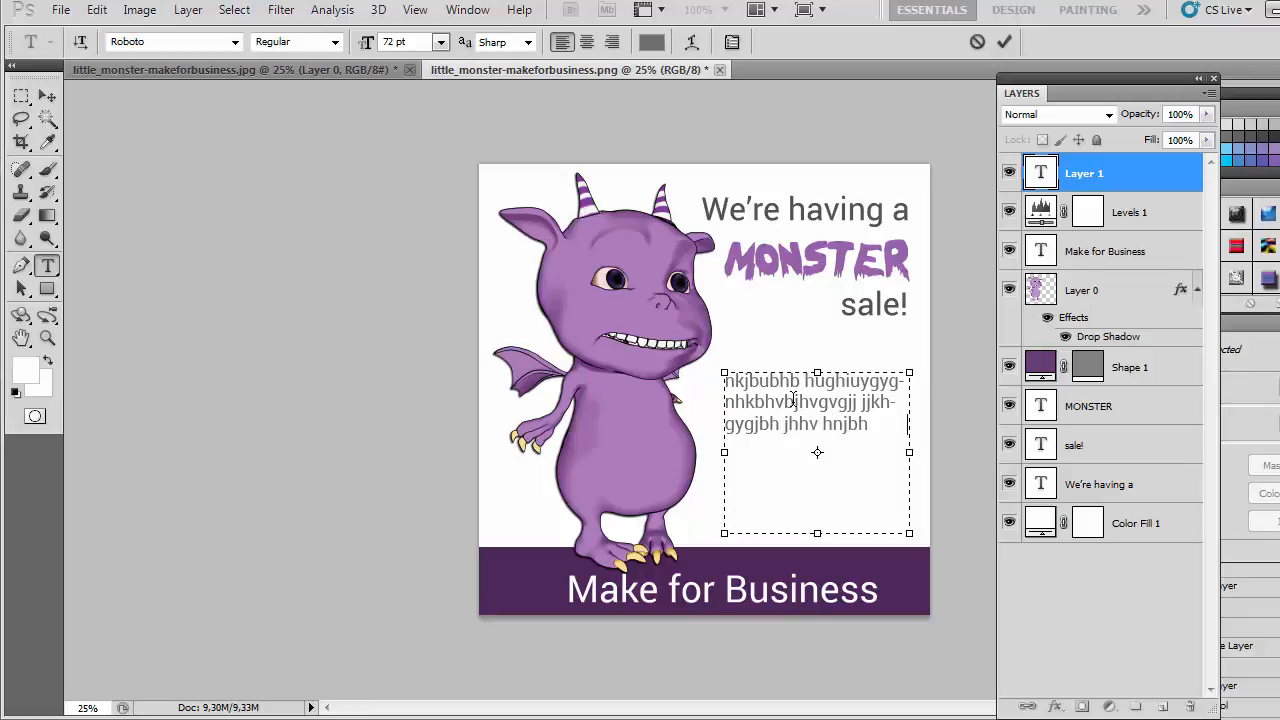
pyautogui.write('bhbvh')
pyautogui.write('bbh')
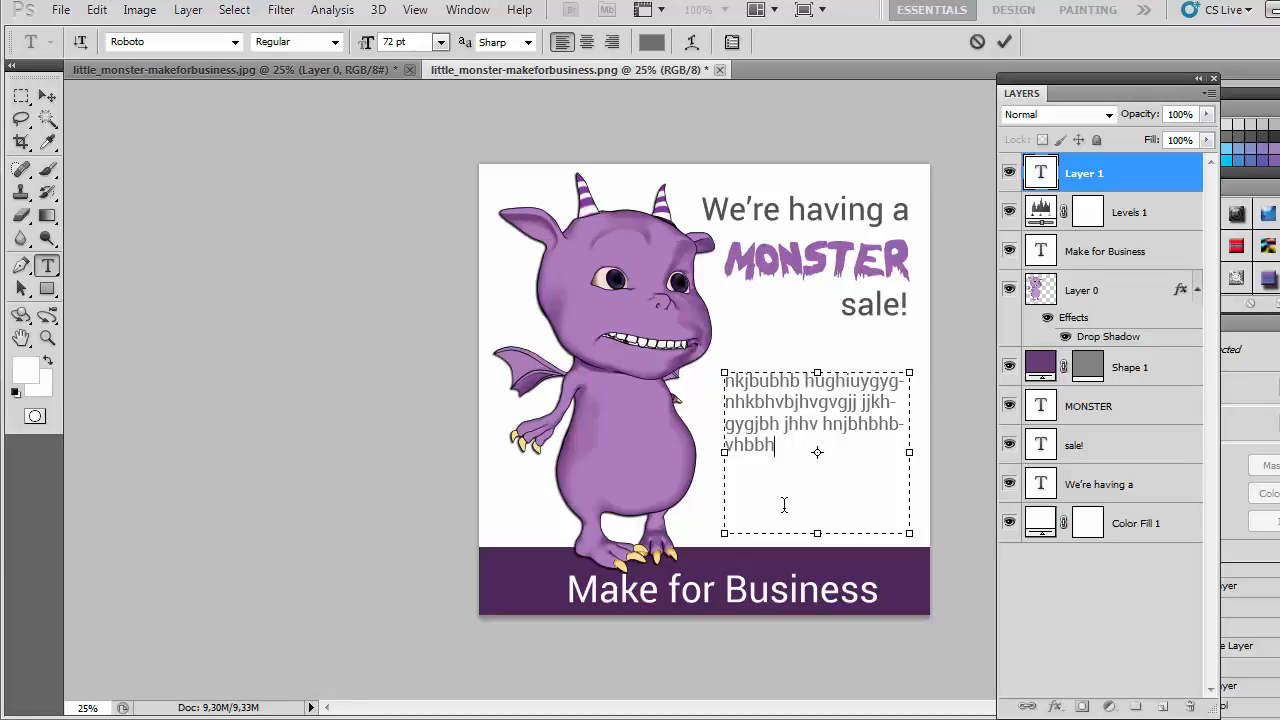
# - Commit the filler paragraph text and toggle the visibility of the "Make for Business" and Shape 1 layers to check them
pyautogui.click(48, 98)
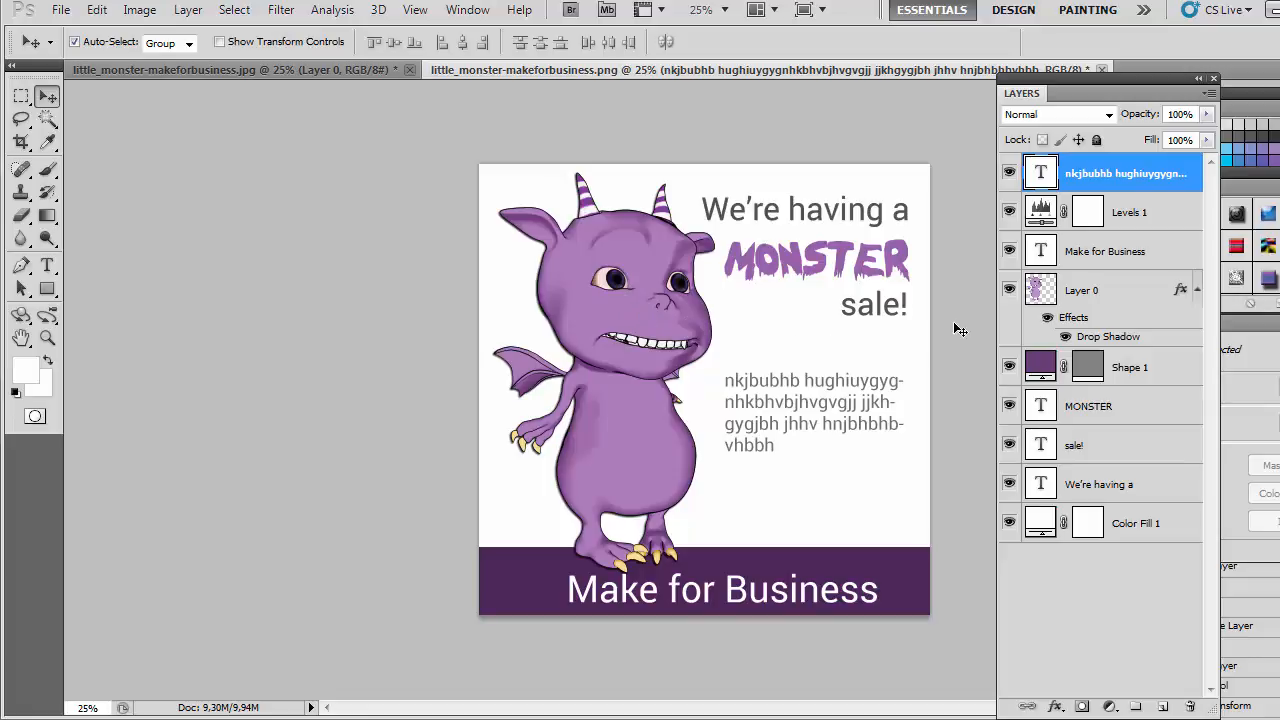
pyautogui.click(1009, 251)
pyautogui.click(1009, 367)
pyautogui.click(1009, 367)
# - Save the design as a layered Photoshop PSD named little_monster-makeforbusiness-1 with Maximize Compatibility enabled
pyautogui.click(61, 12)
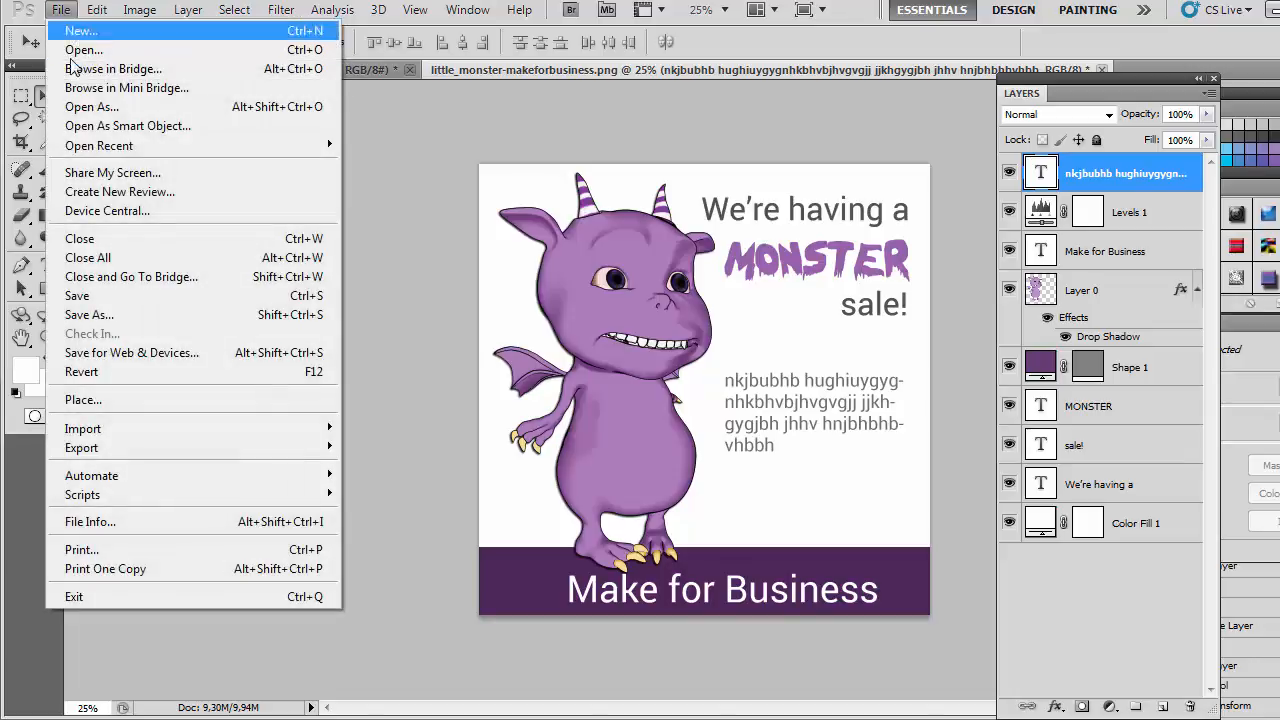
pyautogui.click(121, 314)
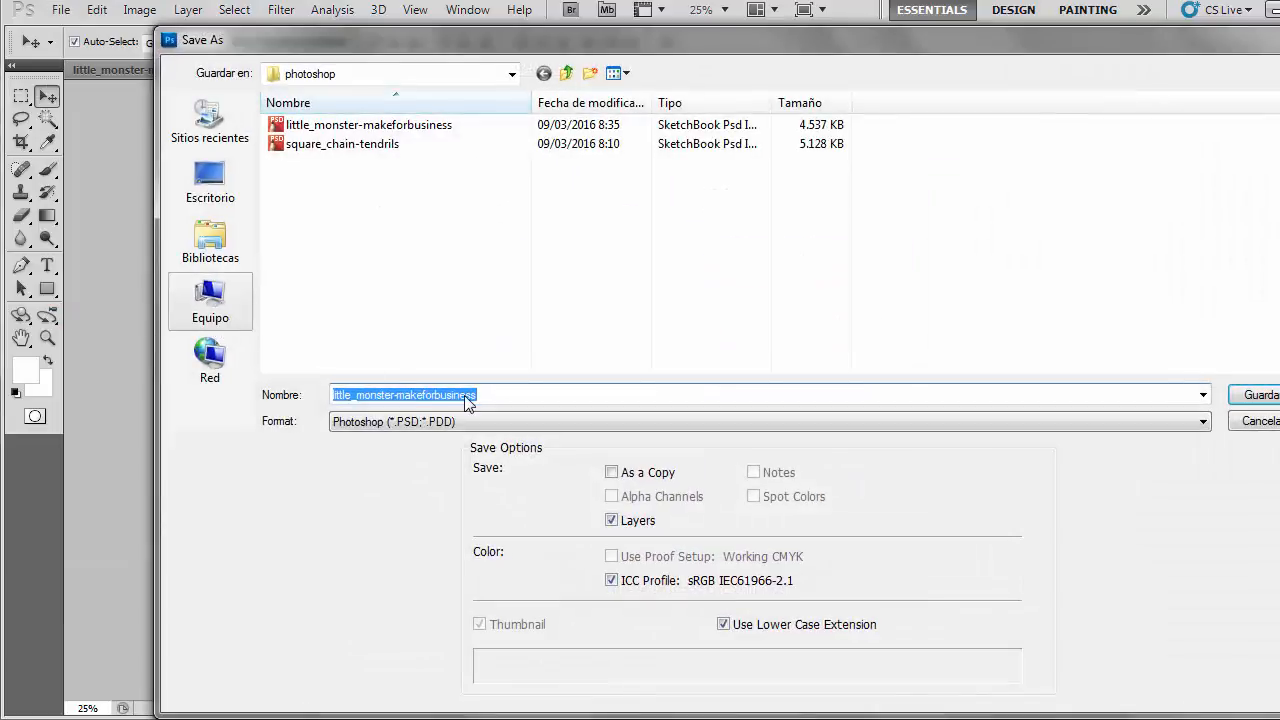
pyautogui.click(496, 395)
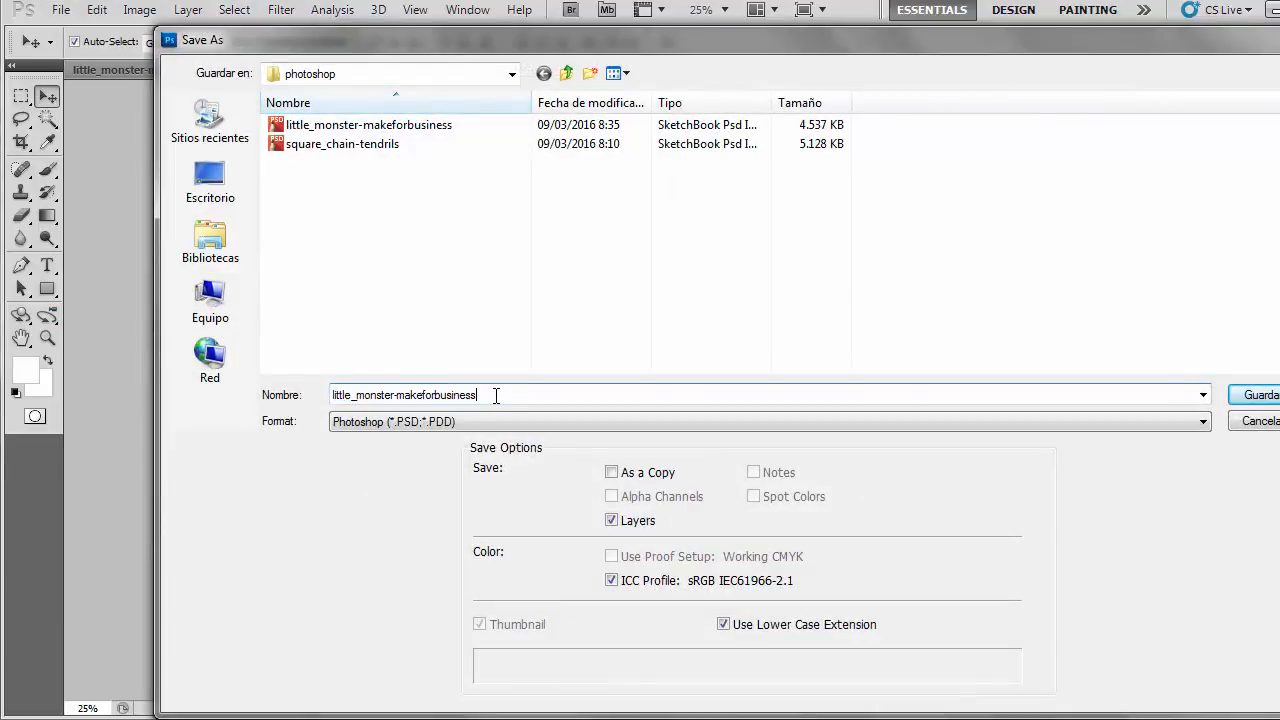
pyautogui.write('-1')
pyautogui.click(1203, 421)
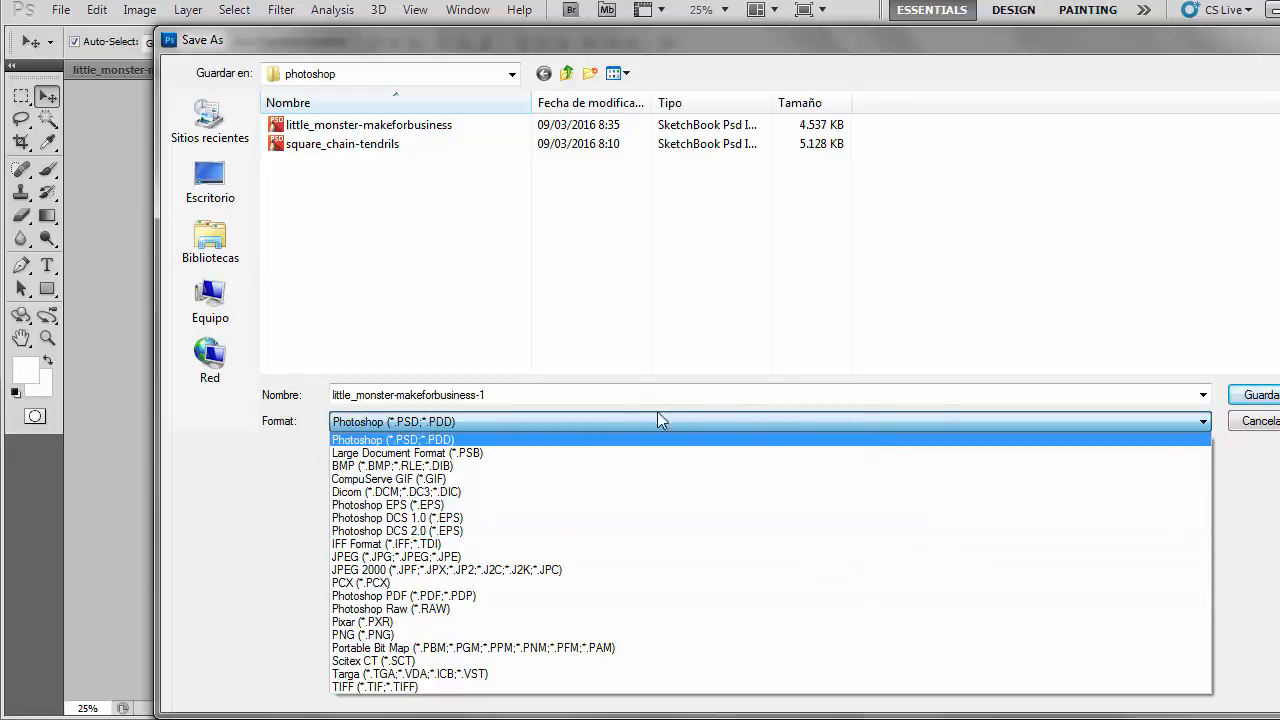
pyautogui.click(1262, 396)
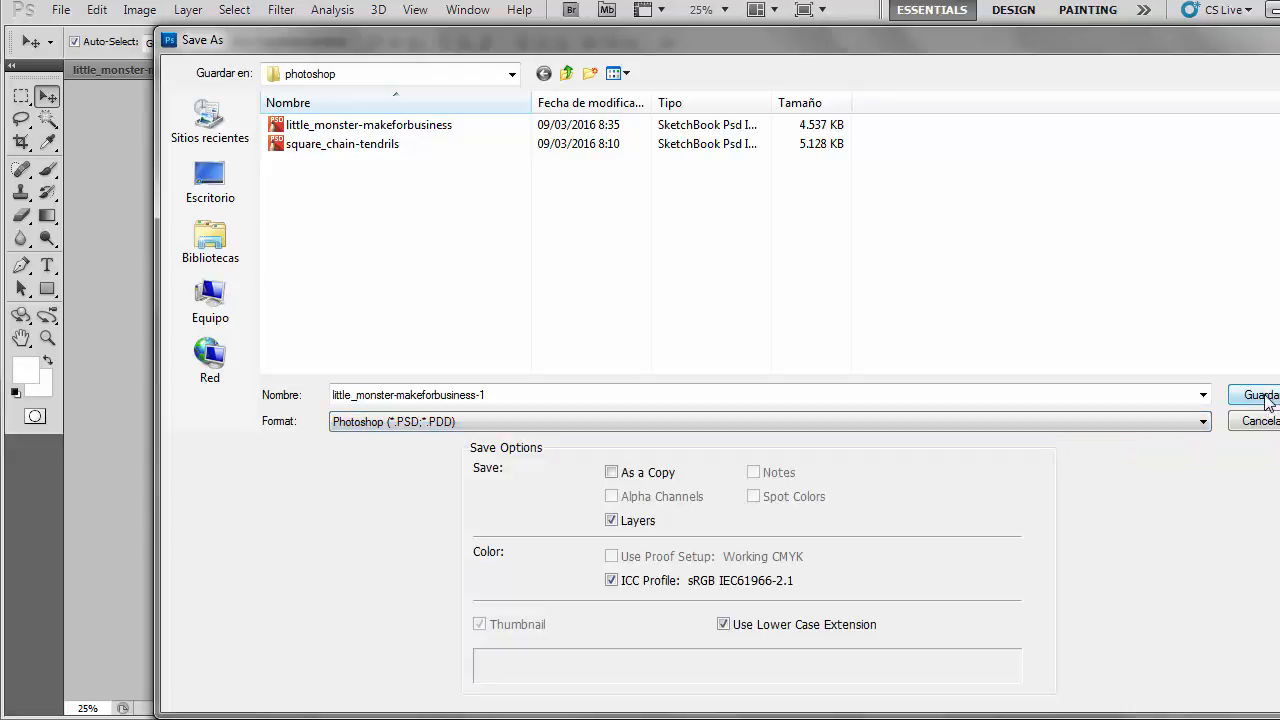
pyautogui.click(1262, 396)
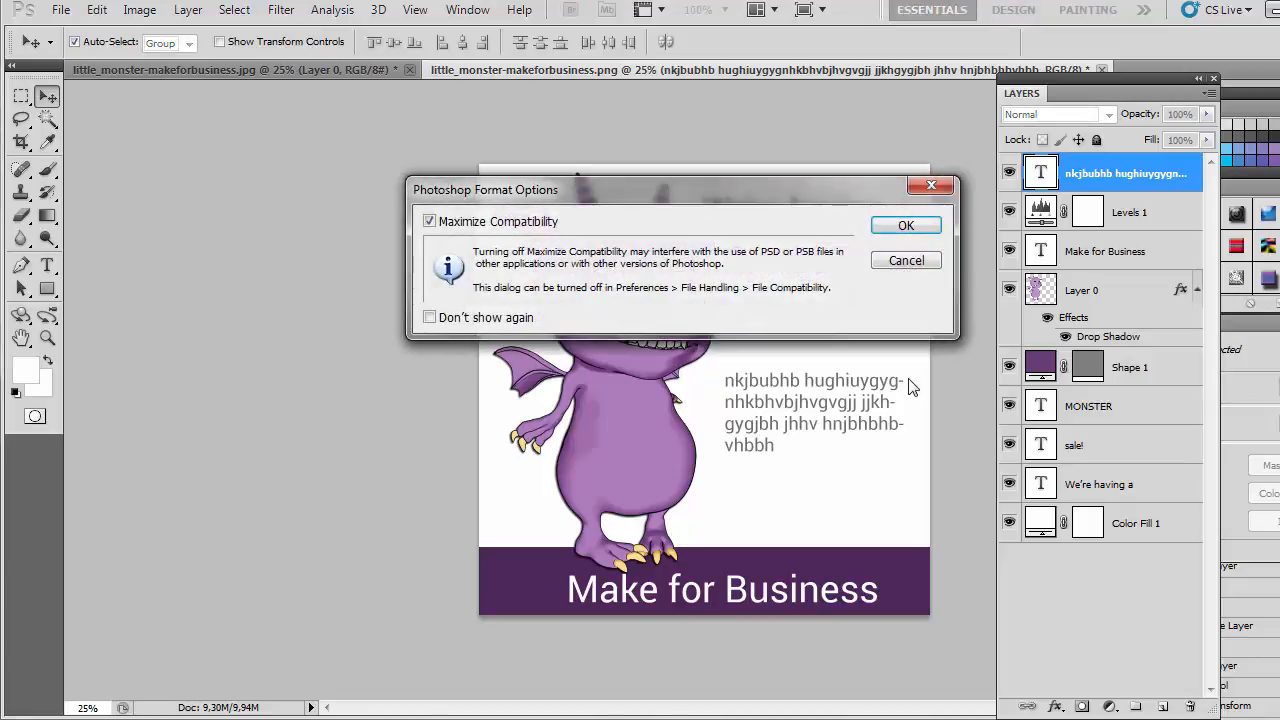
pyautogui.click(909, 234)
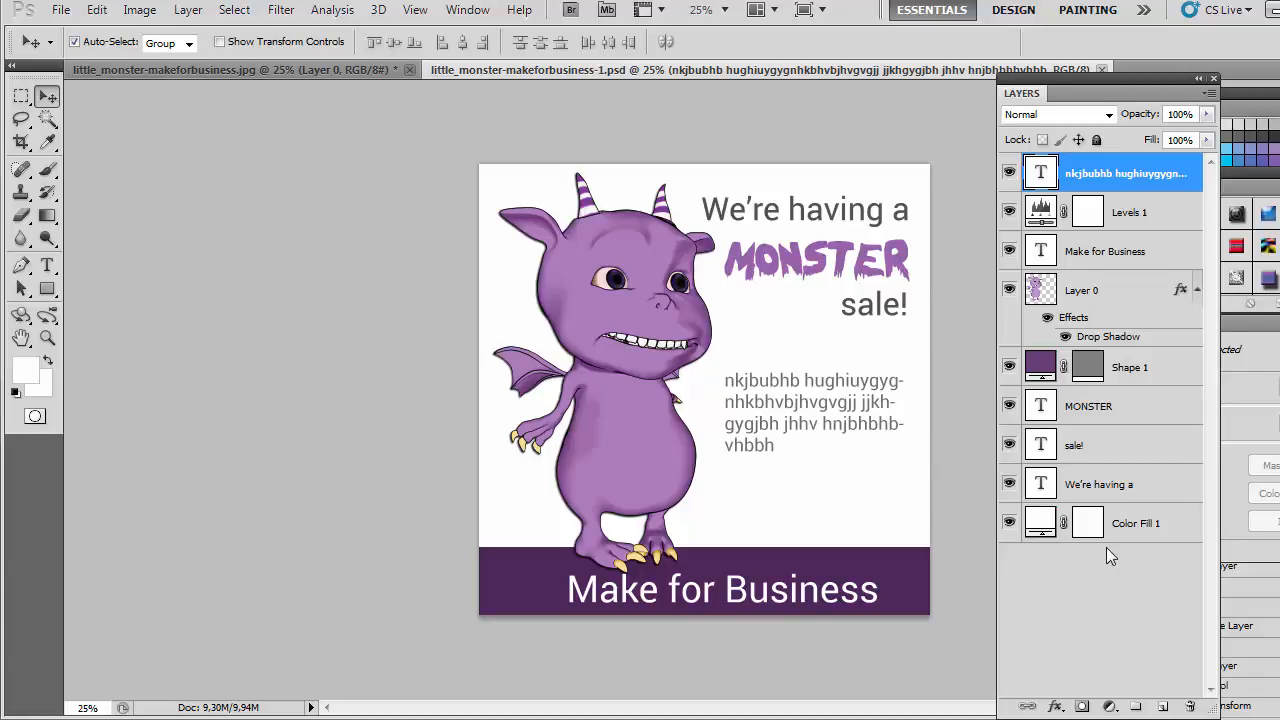
# - Add a Hue/Saturation adjustment layer above all layers with hue -67, saturation +1 and lightness +2, and compare the design with it hidden
pyautogui.click(1109, 706)
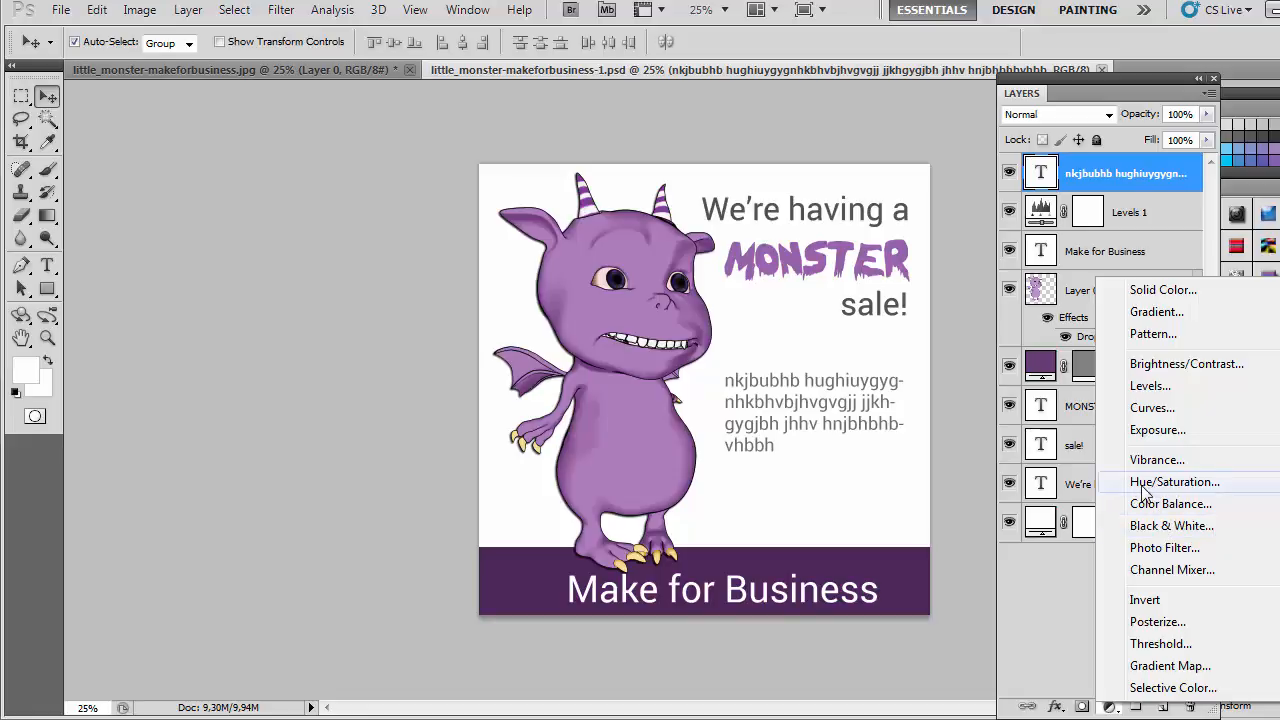
pyautogui.click(1146, 484)
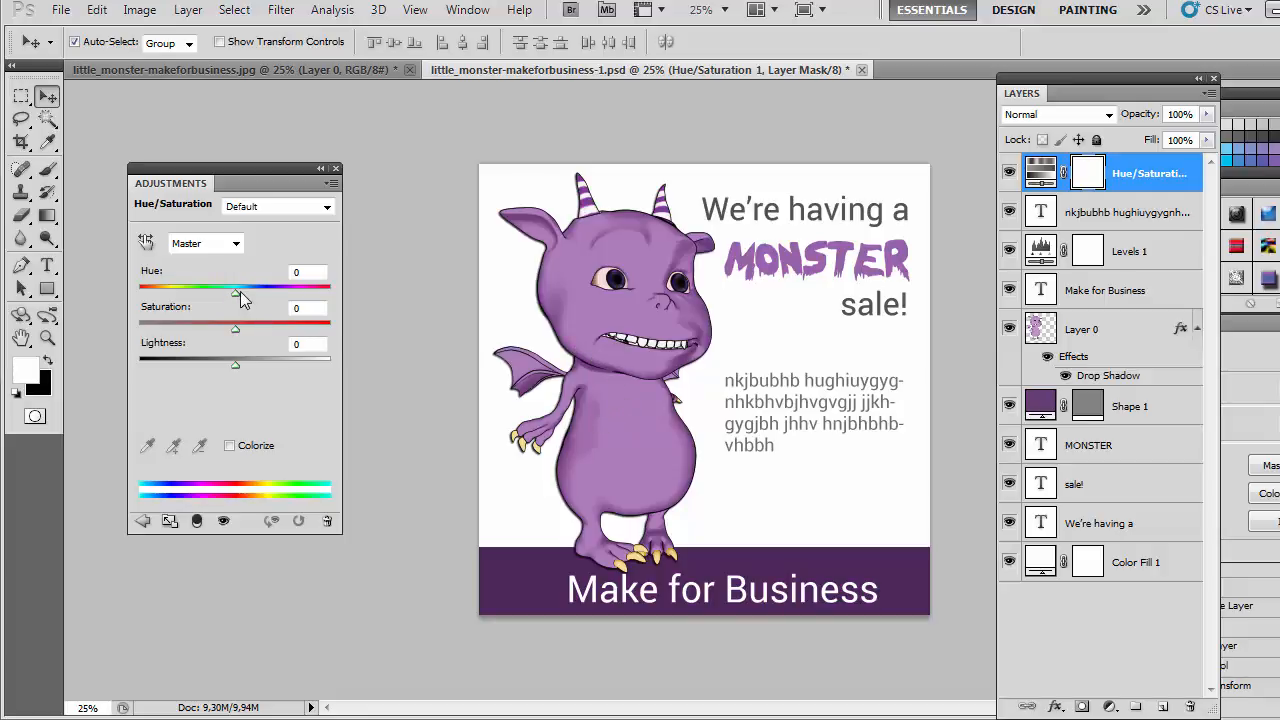
pyautogui.moveTo(237, 292); pyautogui.dragTo(149, 292)
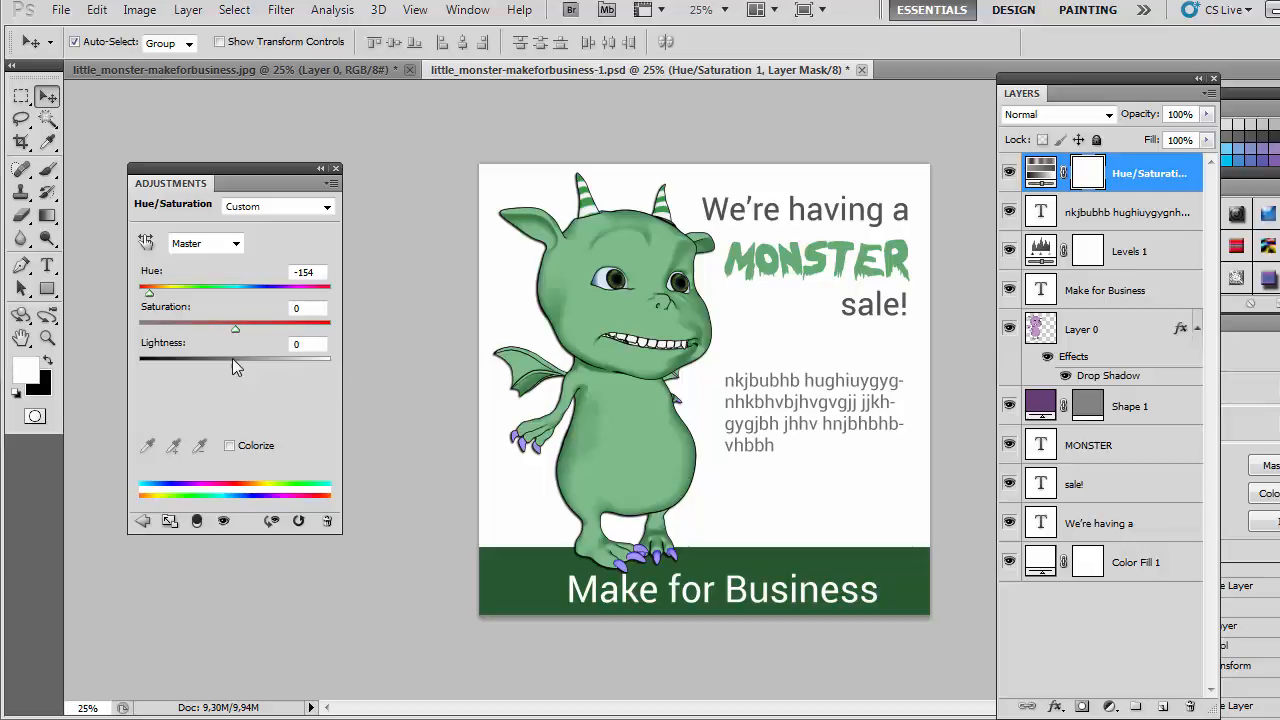
pyautogui.moveTo(150, 297); pyautogui.dragTo(183, 299)
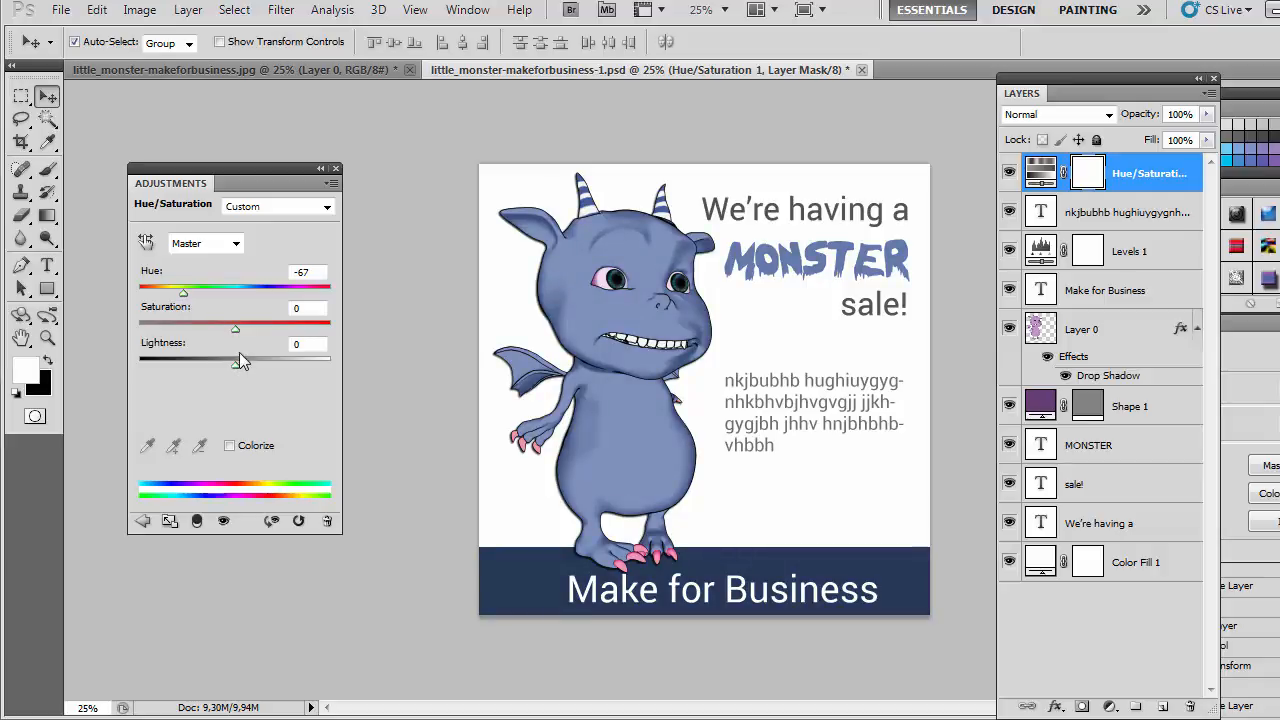
pyautogui.moveTo(236, 328)
pyautogui.mouseDown()
pyautogui.moveTo(266, 322)
pyautogui.moveTo(172, 324)
pyautogui.moveTo(281, 325)
pyautogui.moveTo(231, 327)
pyautogui.moveTo(255, 362)
pyautogui.moveTo(288, 362)
pyautogui.moveTo(175, 358)
pyautogui.moveTo(235, 350)
pyautogui.mouseUp()
pyautogui.click(1010, 174)
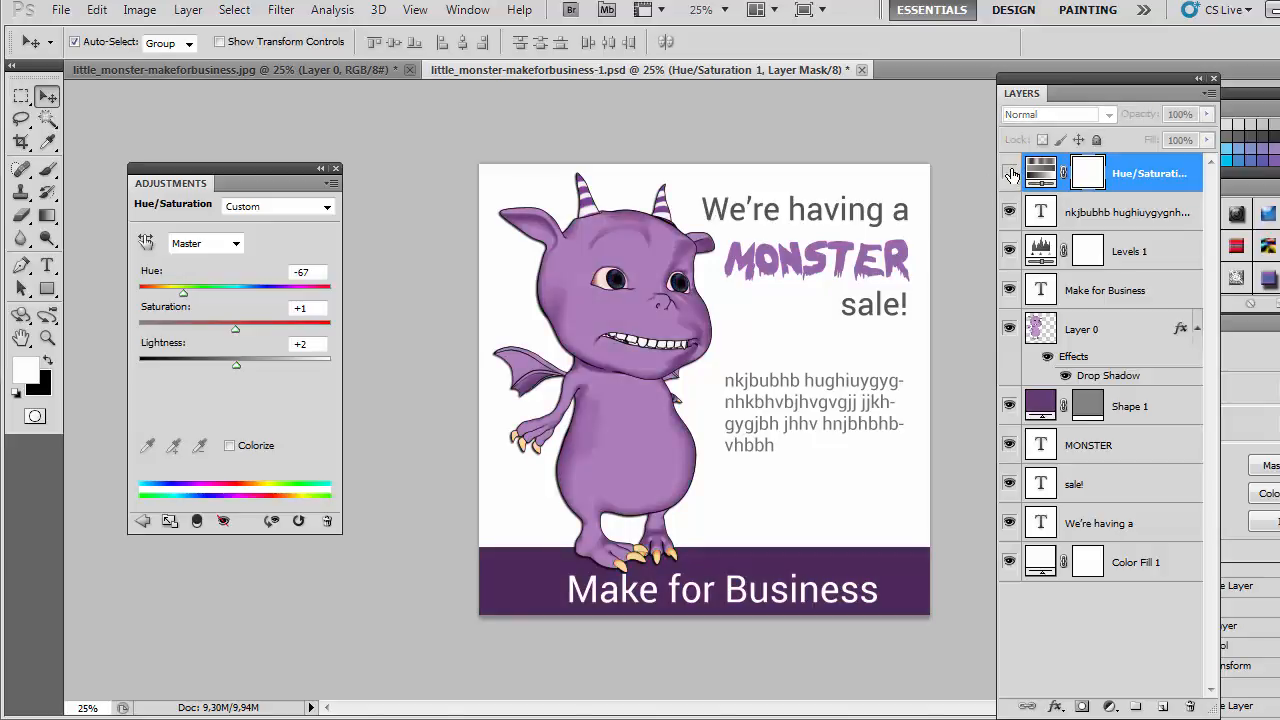
pyautogui.click(1010, 174)
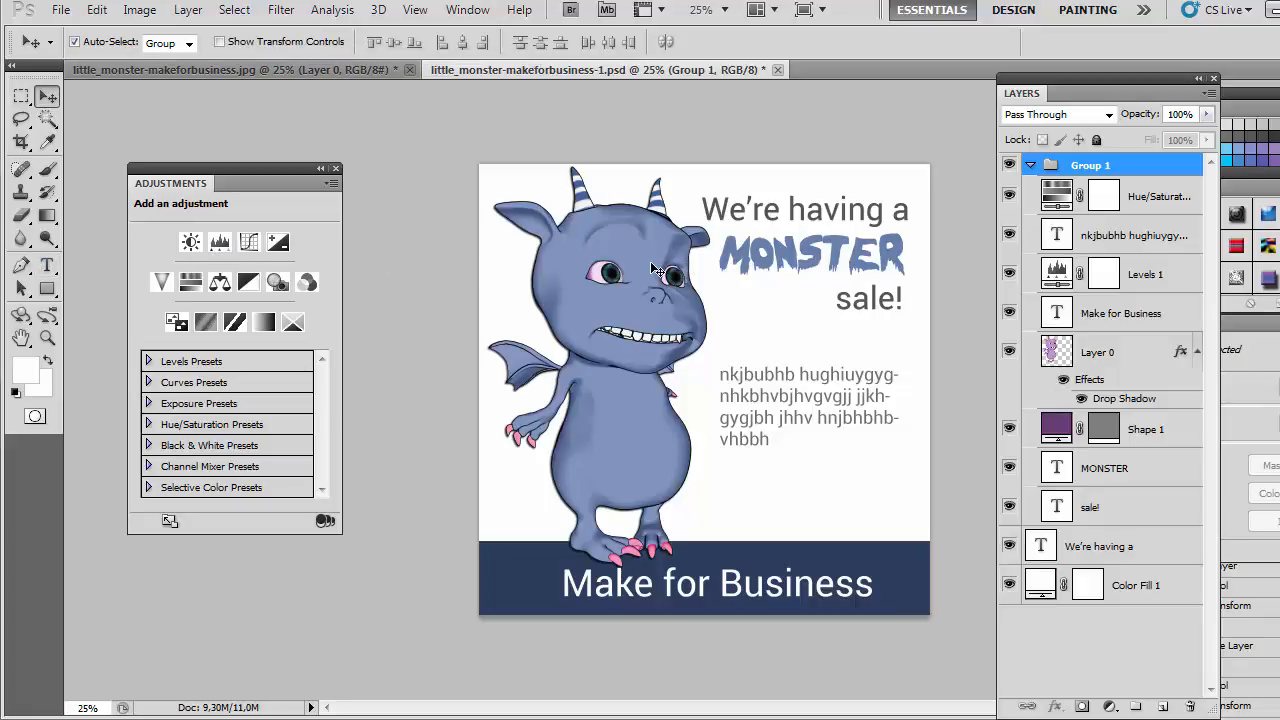
pyautogui.click(97, 12)
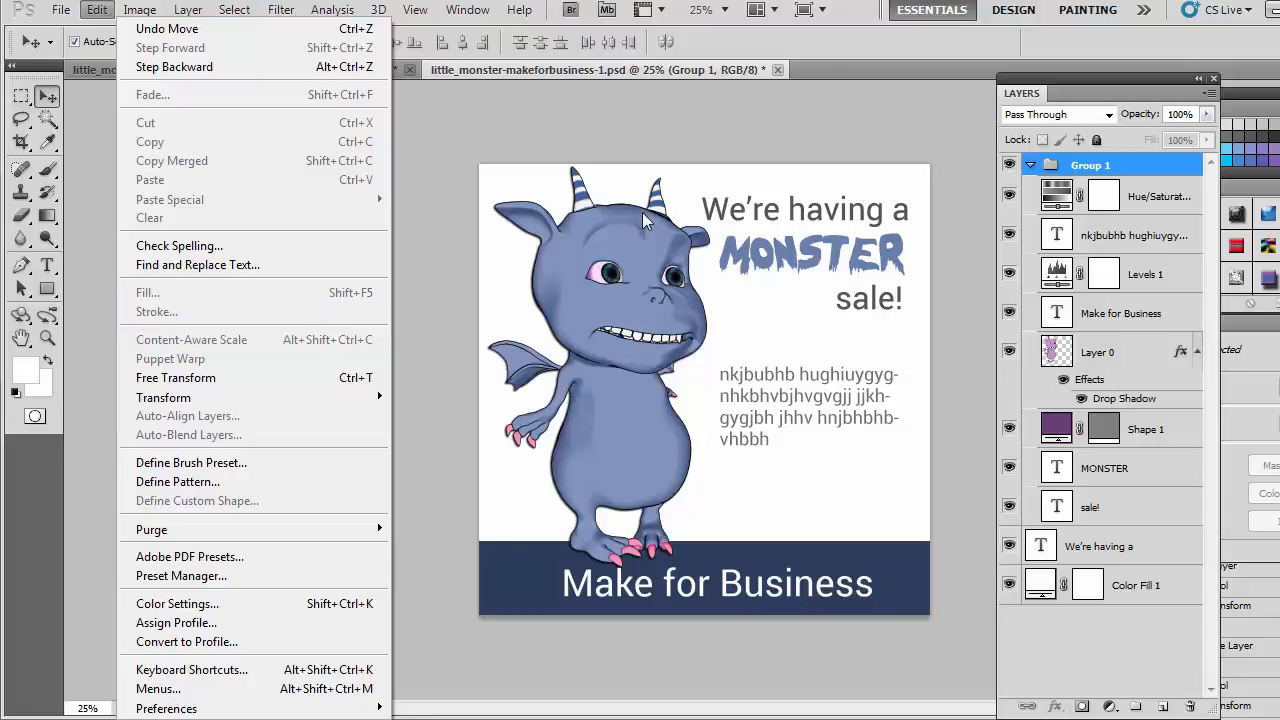
pyautogui.click(811, 138)
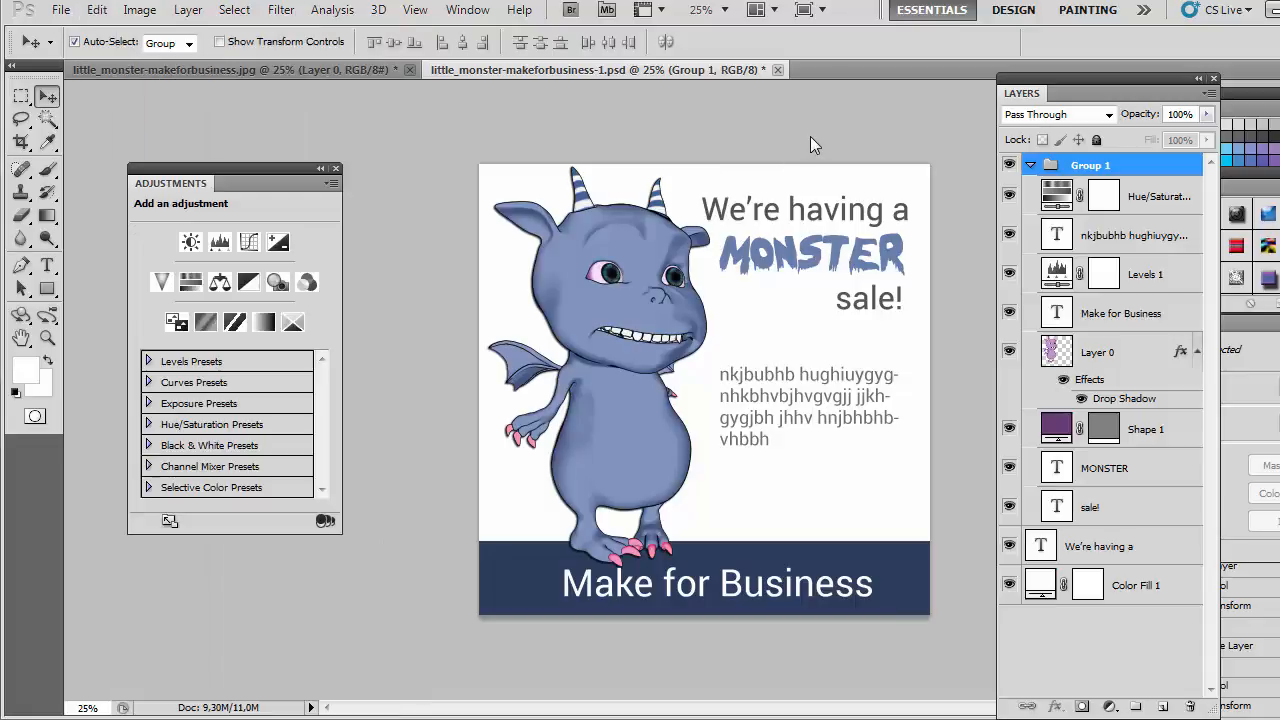
pyautogui.click(1010, 234)
pyautogui.click(1010, 234)
pyautogui.click(97, 10)
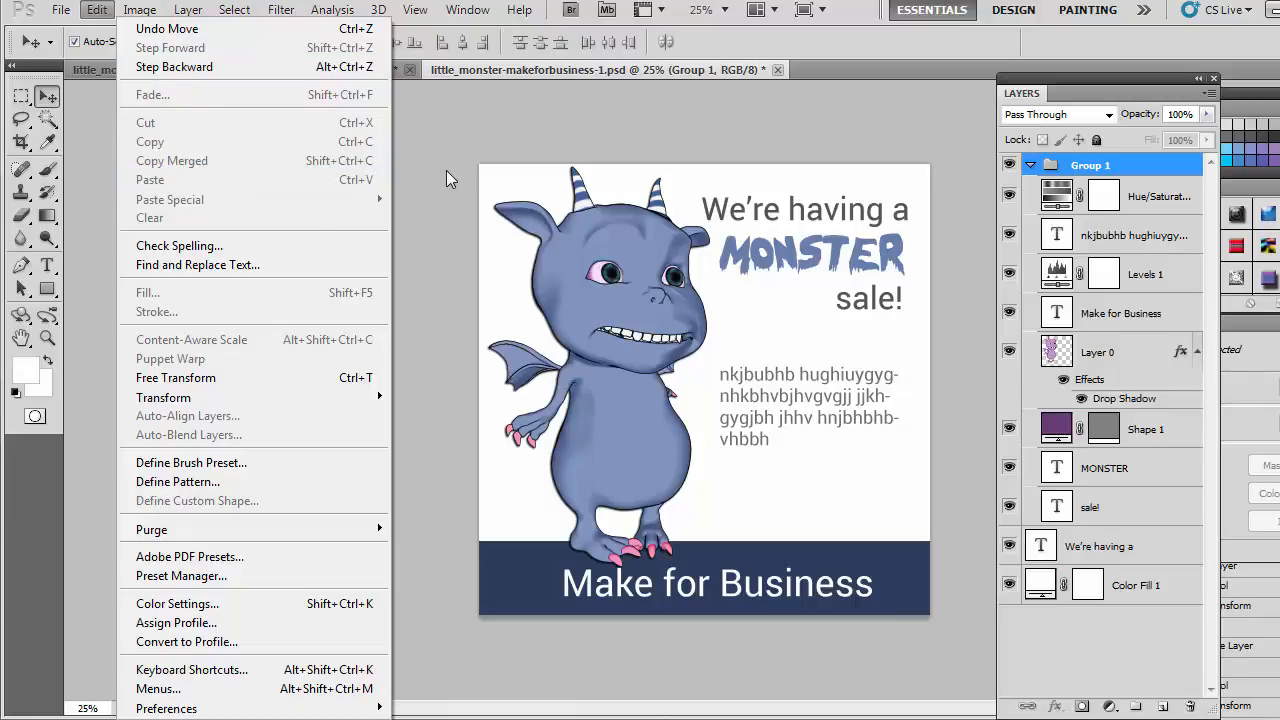
pyautogui.click(488, 150)
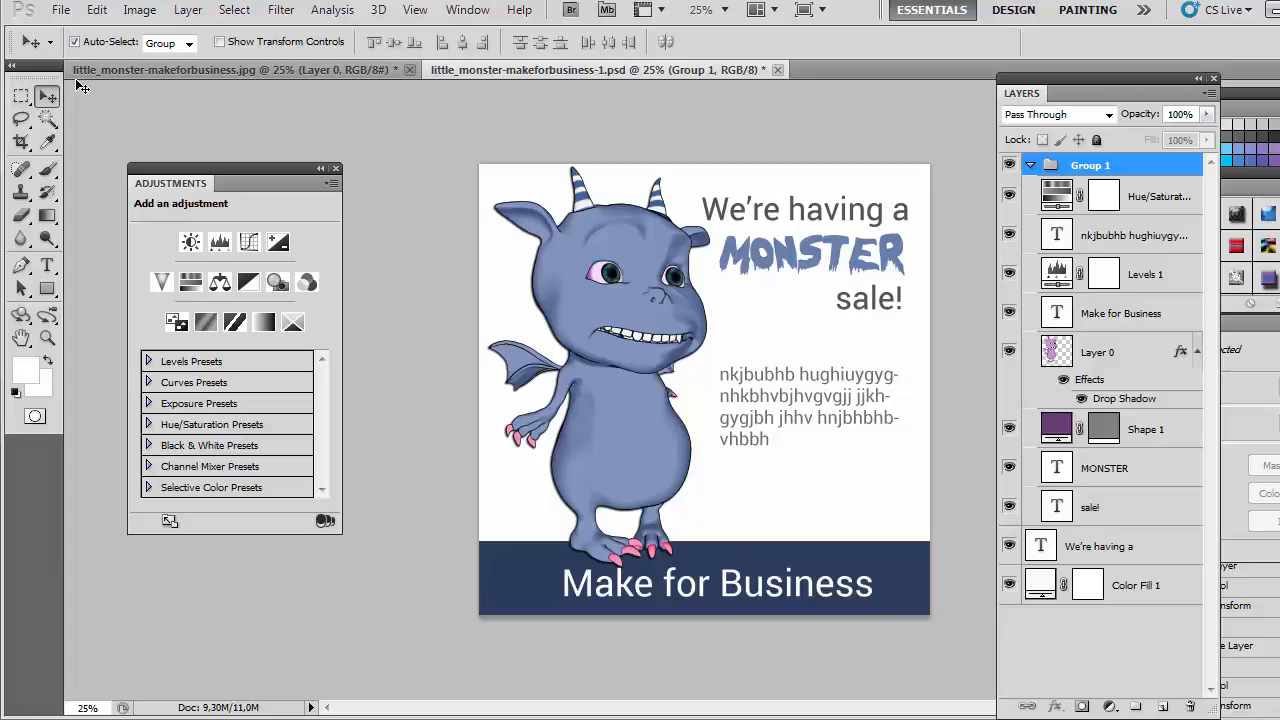
# - Check the design's pixel dimensions in the Image Size settings without changing them
pyautogui.click(141, 12)
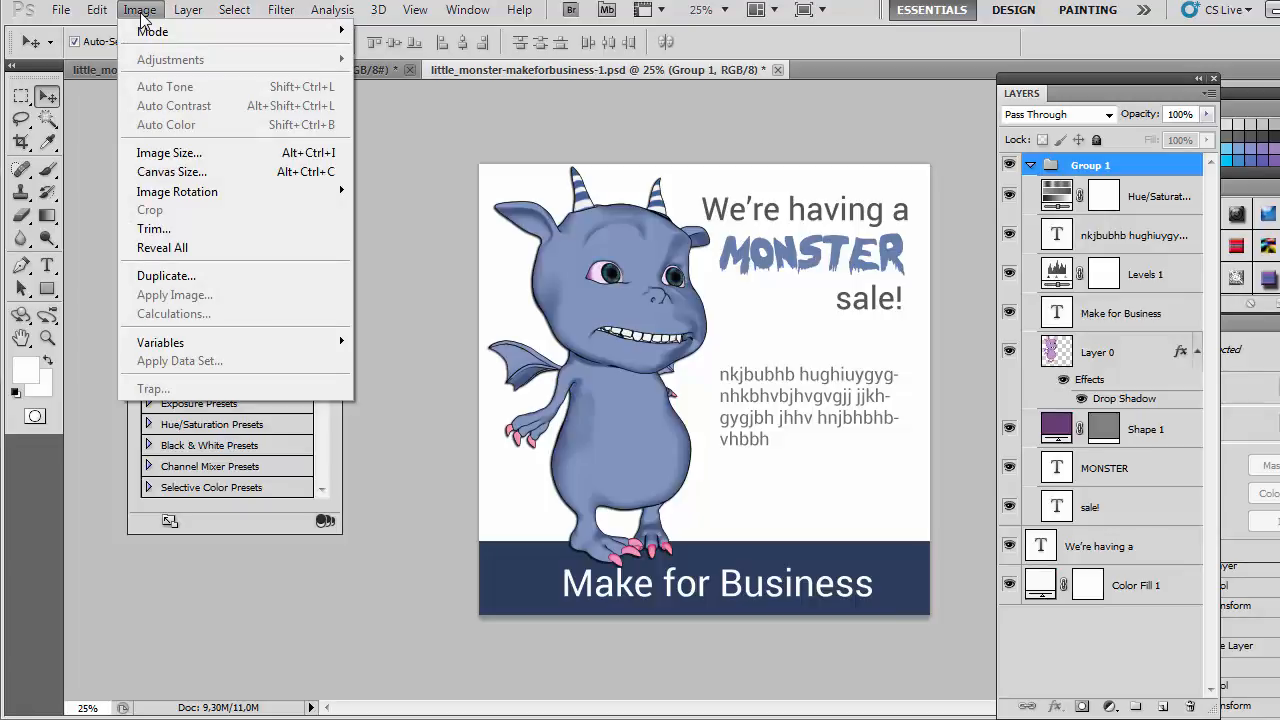
pyautogui.click(152, 153)
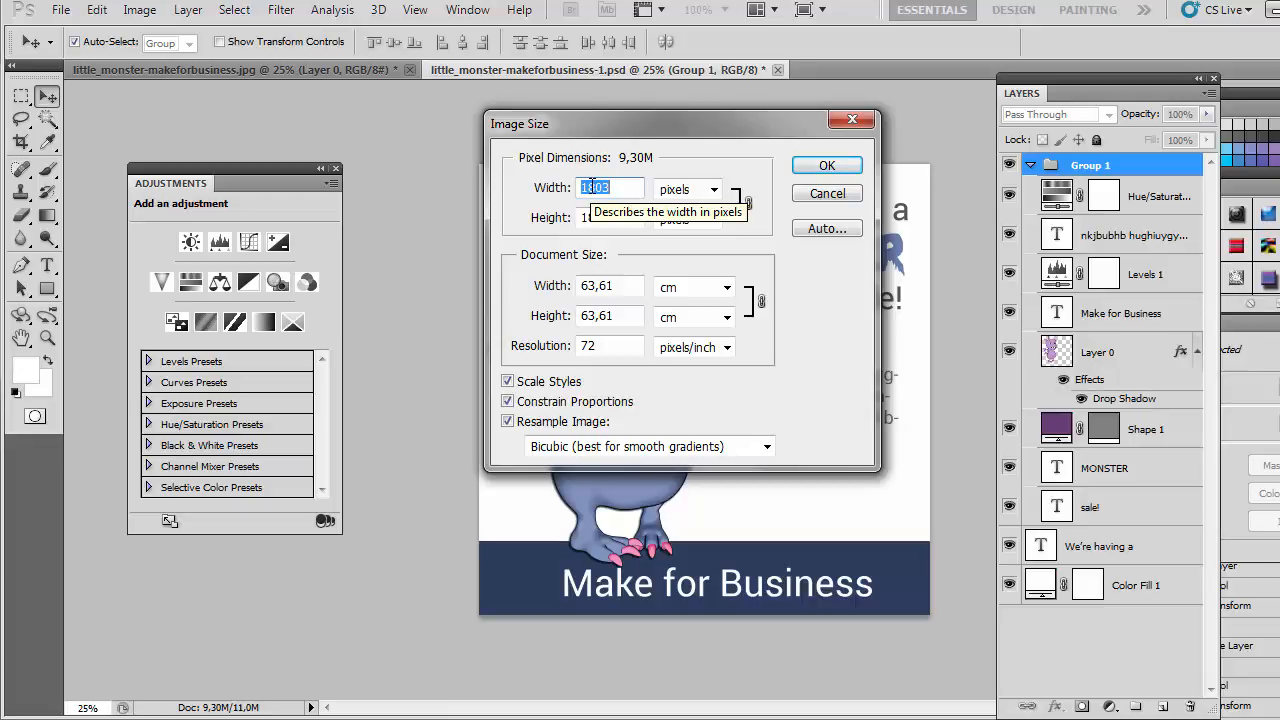
pyautogui.click(826, 195)
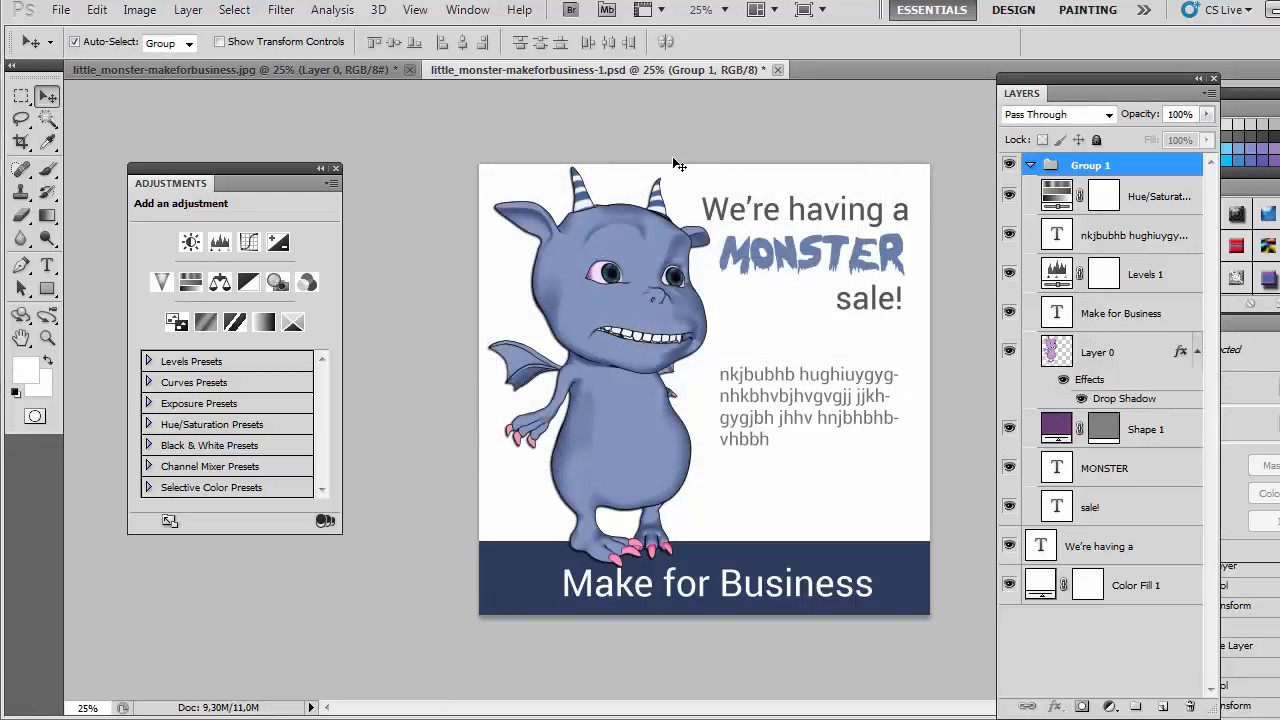
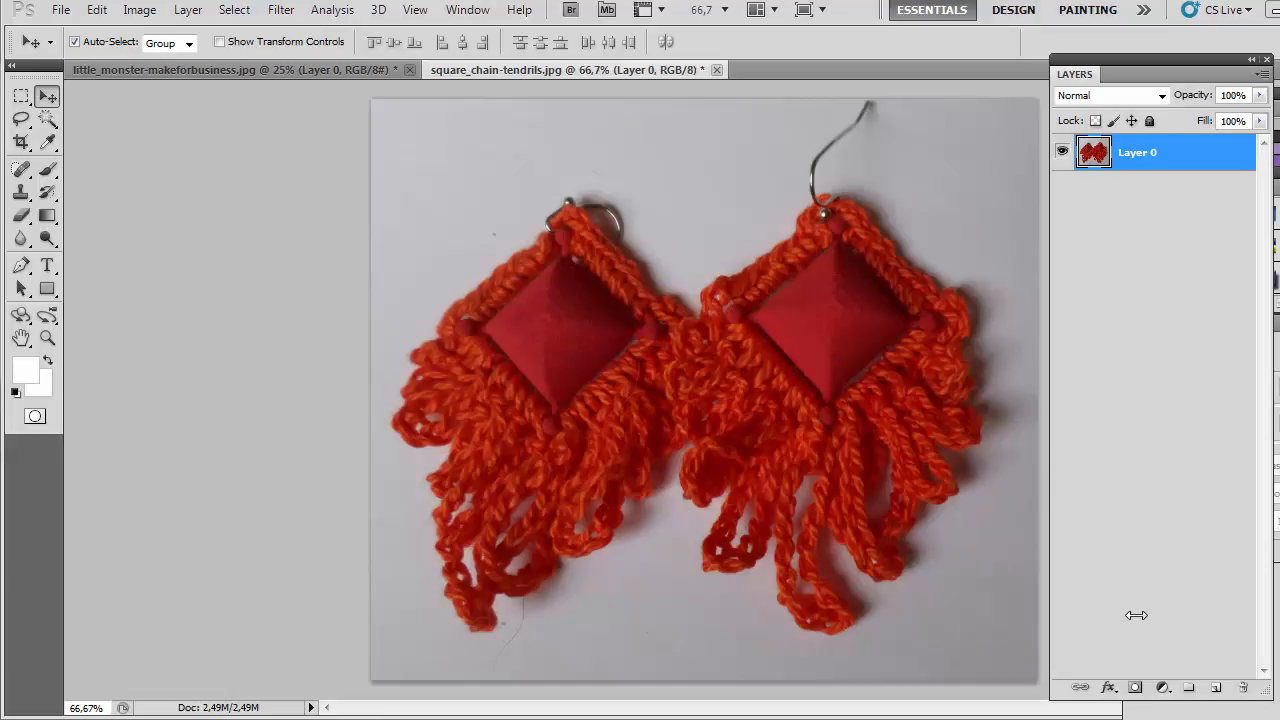
# - Brighten the earrings photo with a Levels adjustment layer, setting the white input level to 212 and lightening the midtones slightly
pyautogui.click(1163, 692)
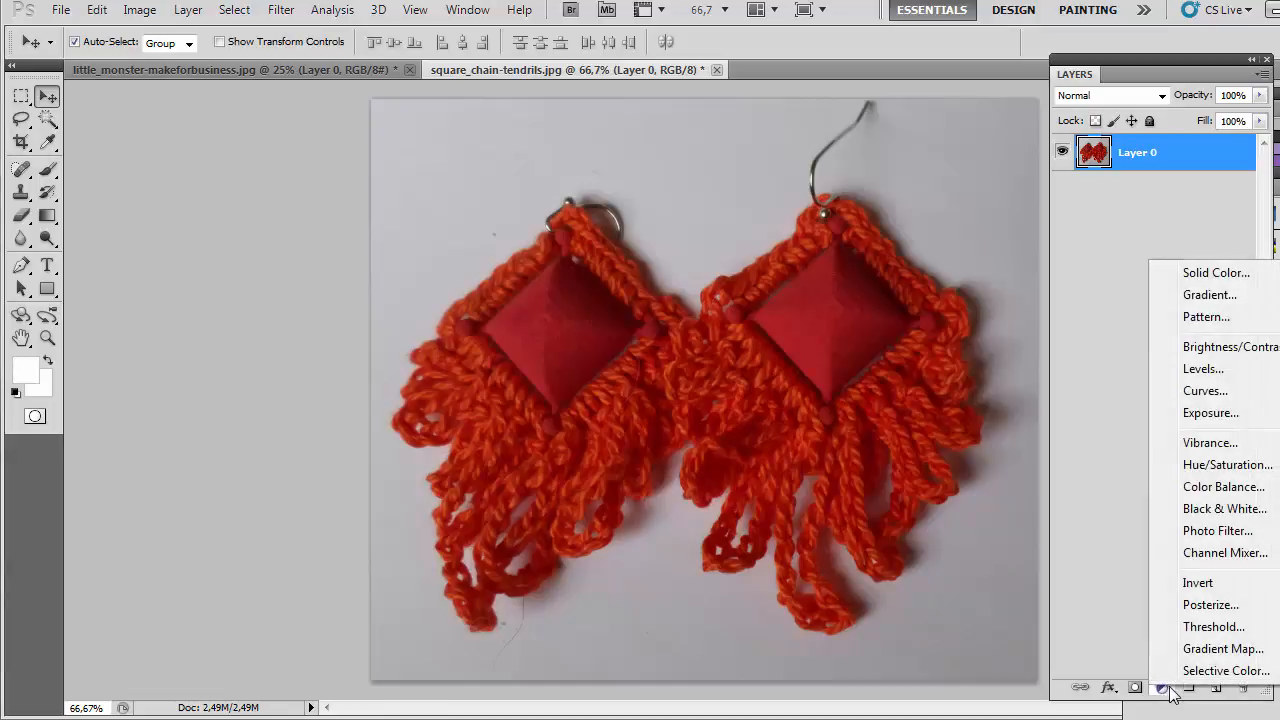
pyautogui.click(1203, 369)
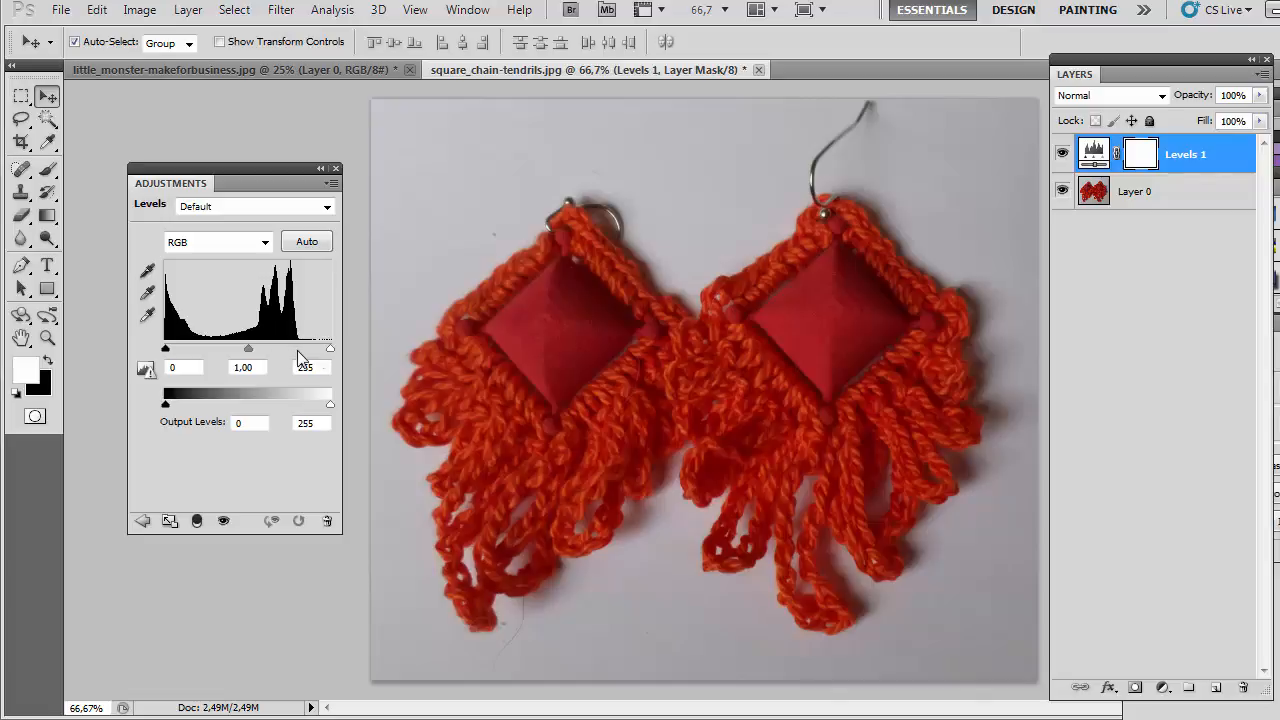
pyautogui.moveTo(329, 349); pyautogui.dragTo(303, 349)
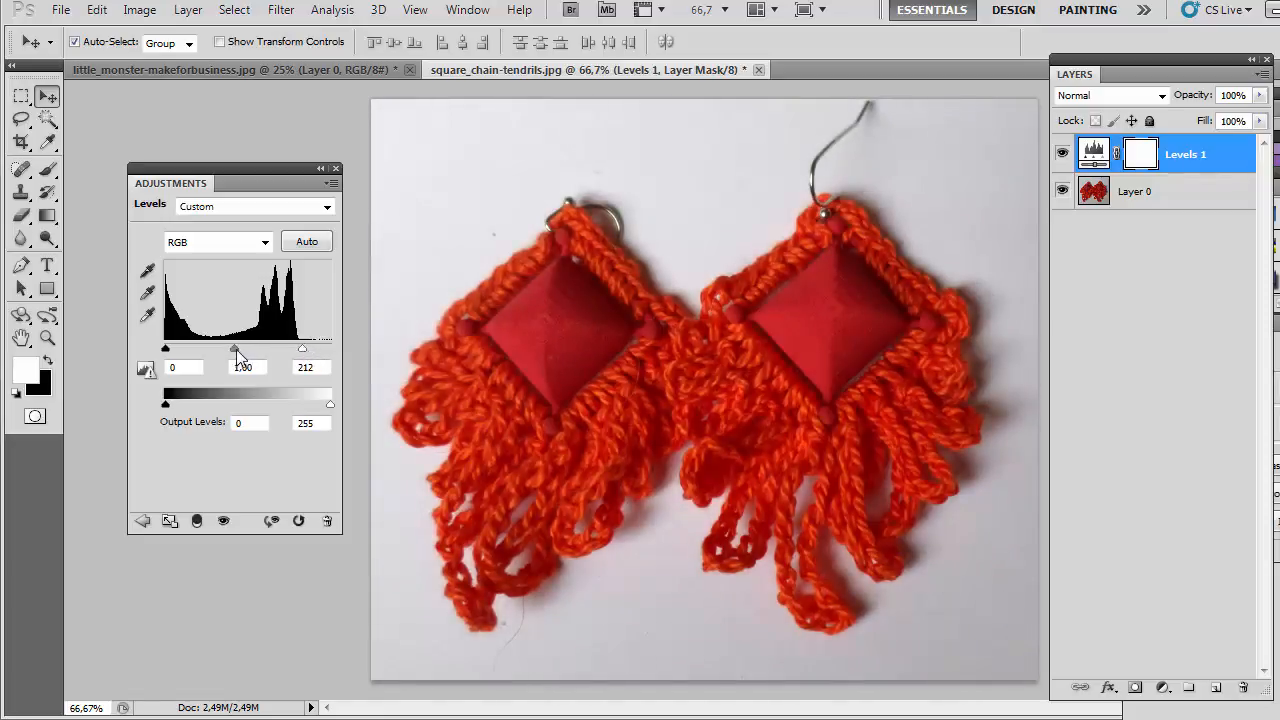
pyautogui.moveTo(233, 346); pyautogui.dragTo(228, 346)
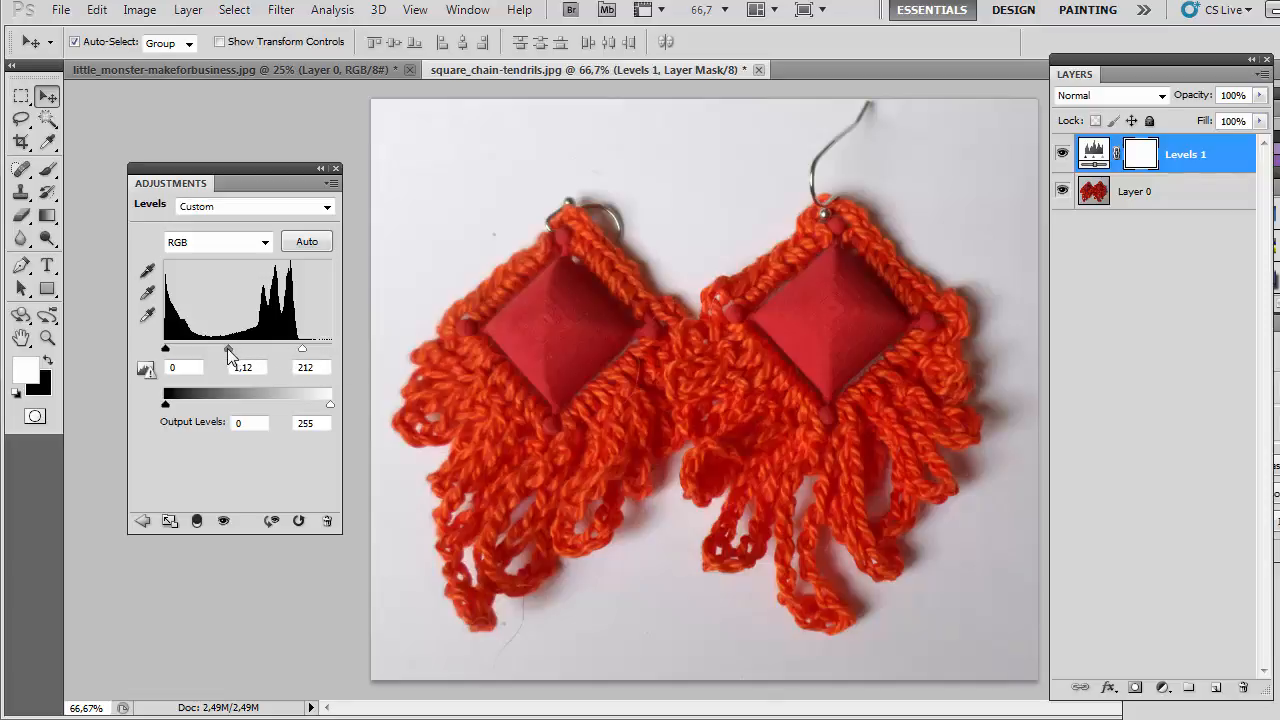
pyautogui.moveTo(228, 355); pyautogui.dragTo(225, 351)
pyautogui.click(337, 169)
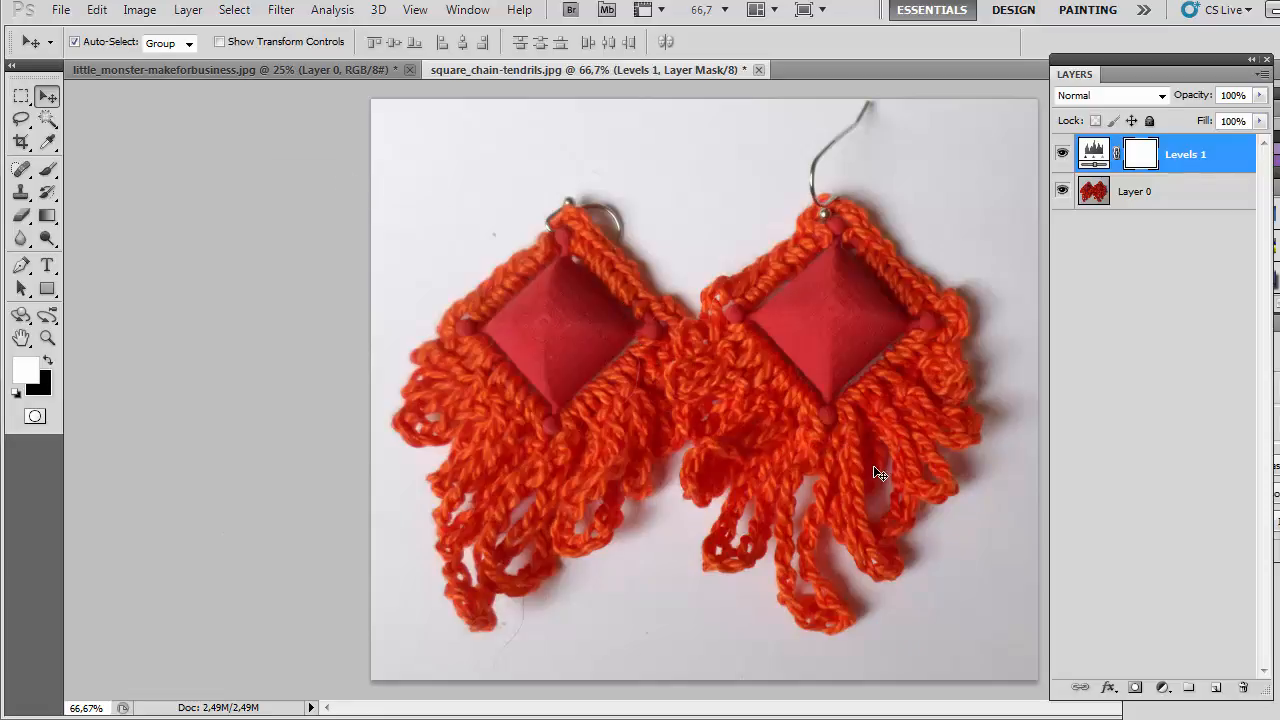
# - Add a Hue/Saturation adjustment layer above Levels with hue -1, and fine-tune its saturation and lightness slightly
pyautogui.click(1164, 689)
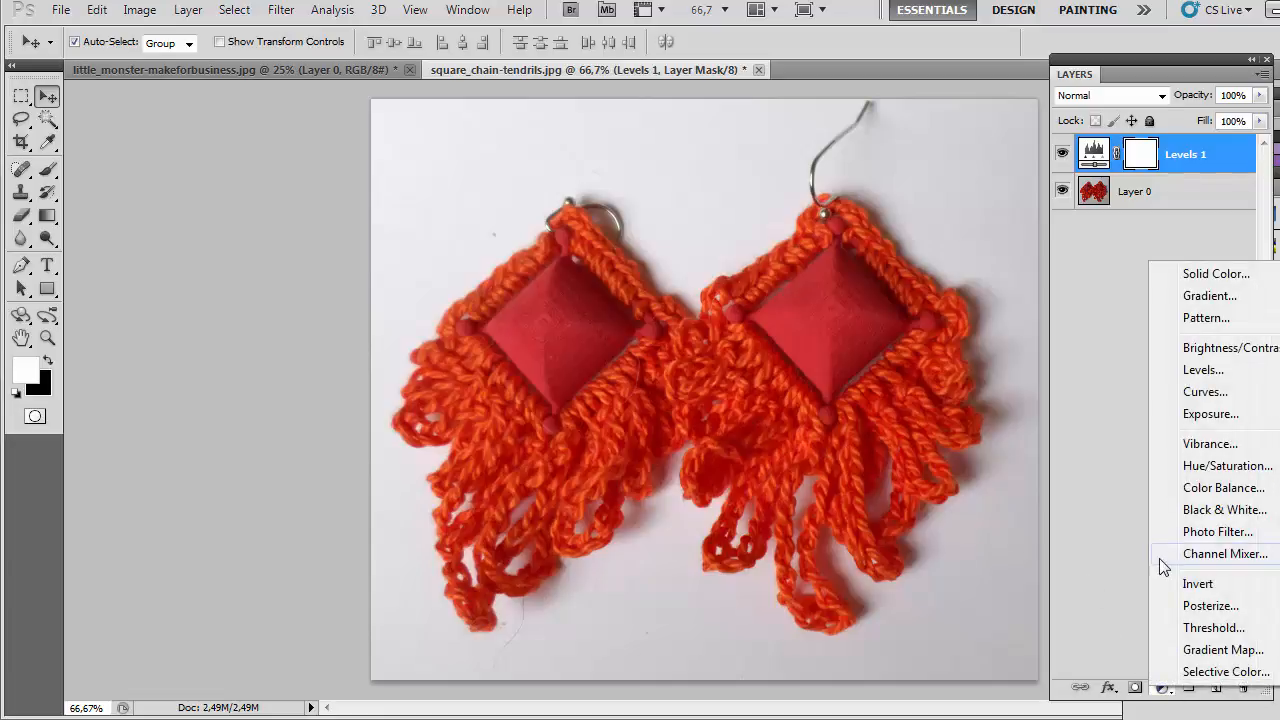
pyautogui.click(1225, 466)
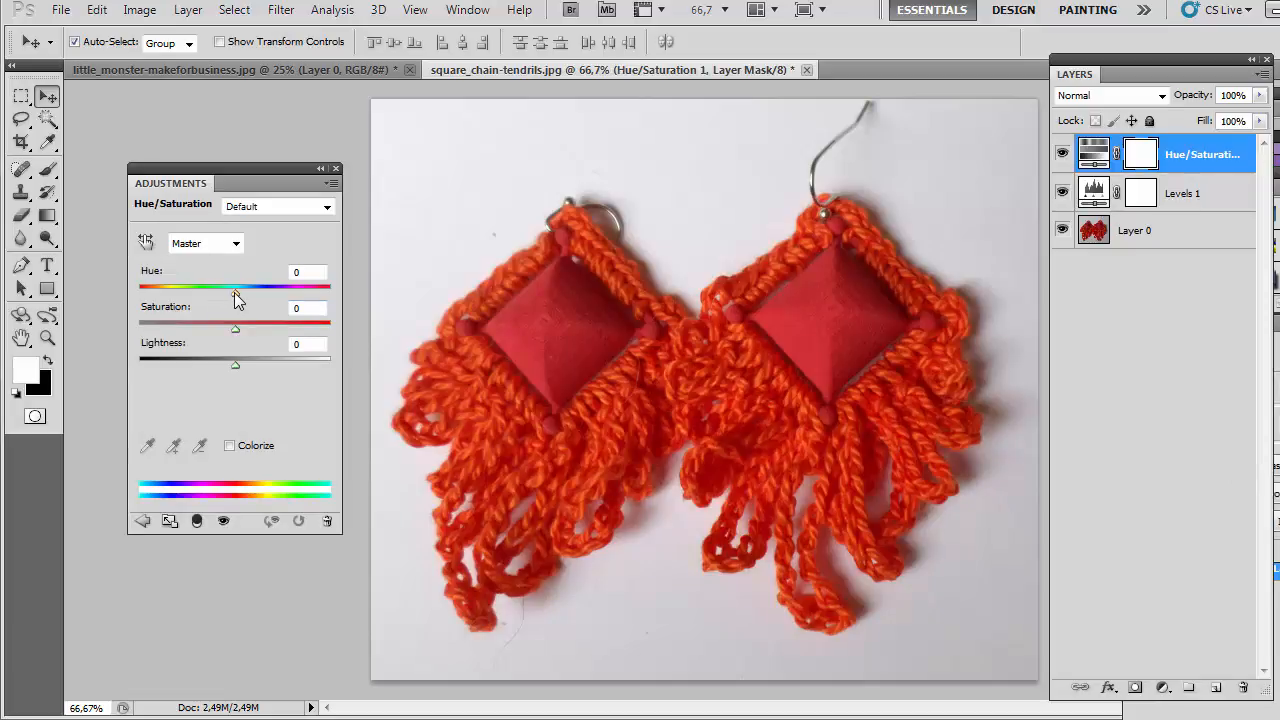
pyautogui.moveTo(235, 295)
pyautogui.mouseDown()
pyautogui.moveTo(291, 296)
pyautogui.moveTo(160, 288)
pyautogui.moveTo(234, 283)
pyautogui.mouseUp()
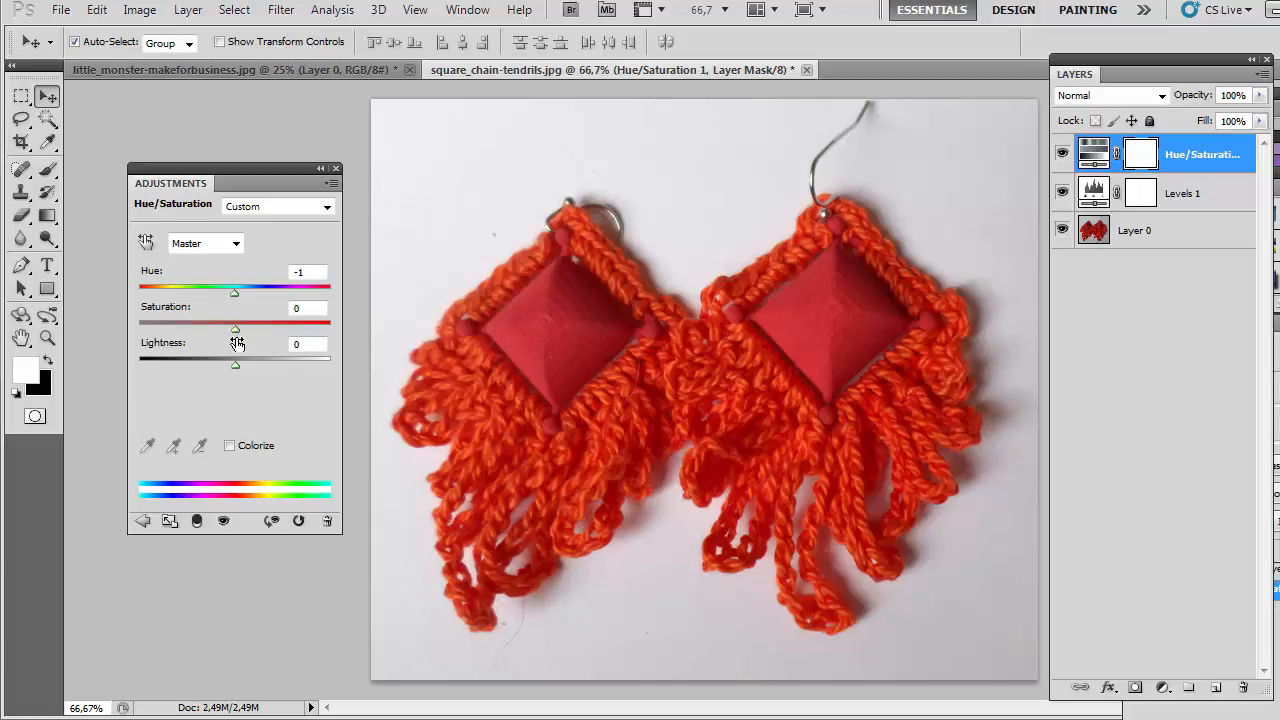
pyautogui.moveTo(233, 327); pyautogui.dragTo(237, 326)
pyautogui.moveTo(236, 324); pyautogui.dragTo(236, 322)
pyautogui.moveTo(235, 364)
pyautogui.mouseDown()
pyautogui.moveTo(253, 357)
pyautogui.moveTo(239, 358)
pyautogui.mouseUp()
pyautogui.click(338, 167)
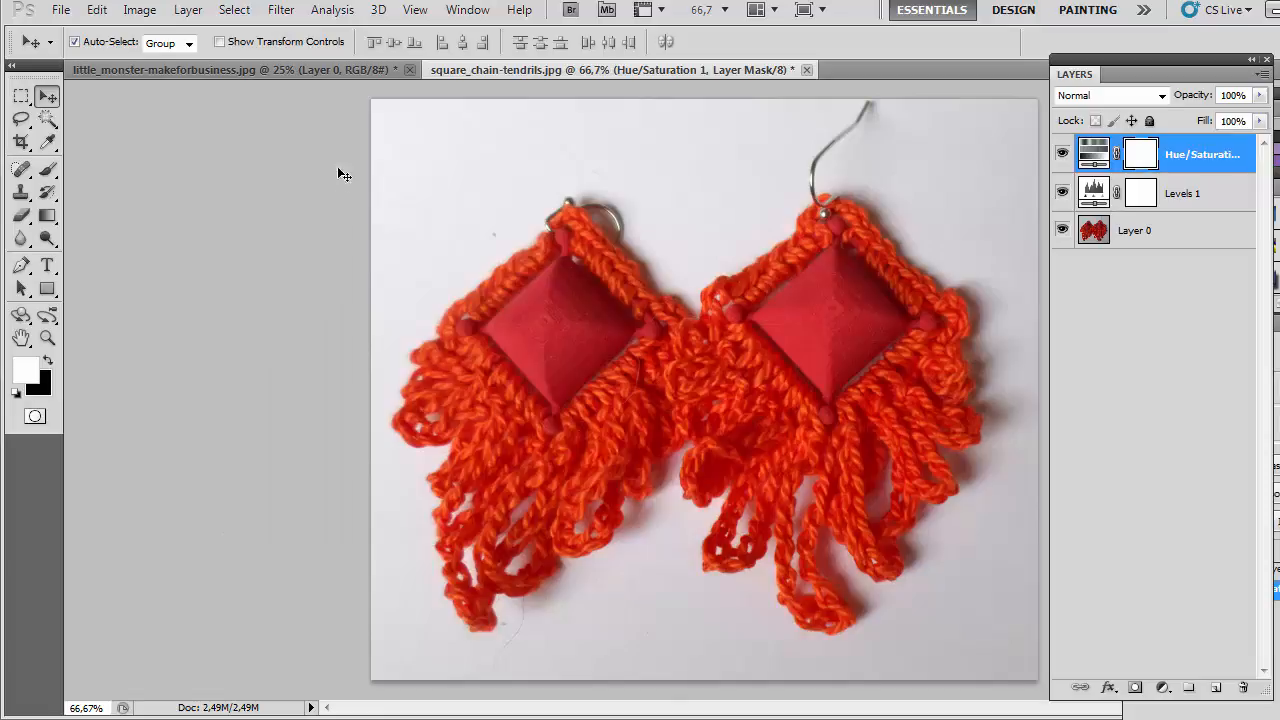
# - Add an Exposure adjustment layer on top, fine-tune its exposure to slightly below +0.24, and select the photo's base layer
pyautogui.click(1162, 688)
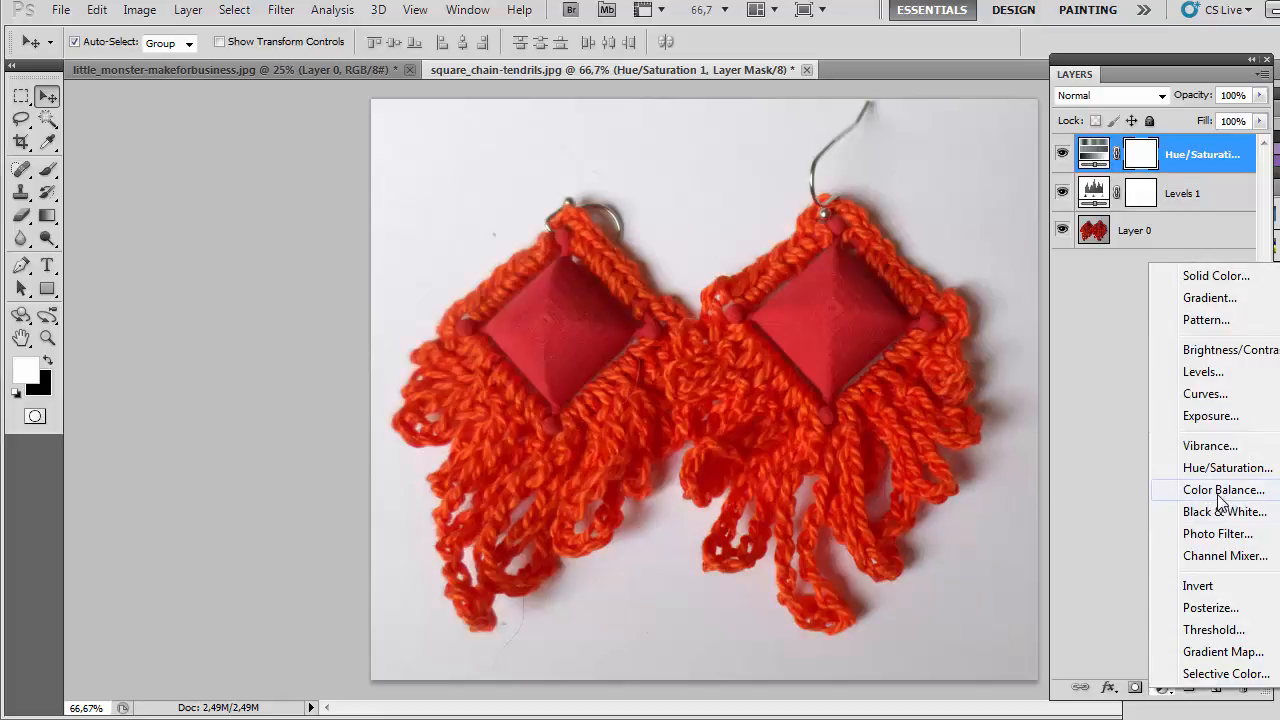
pyautogui.click(1212, 416)
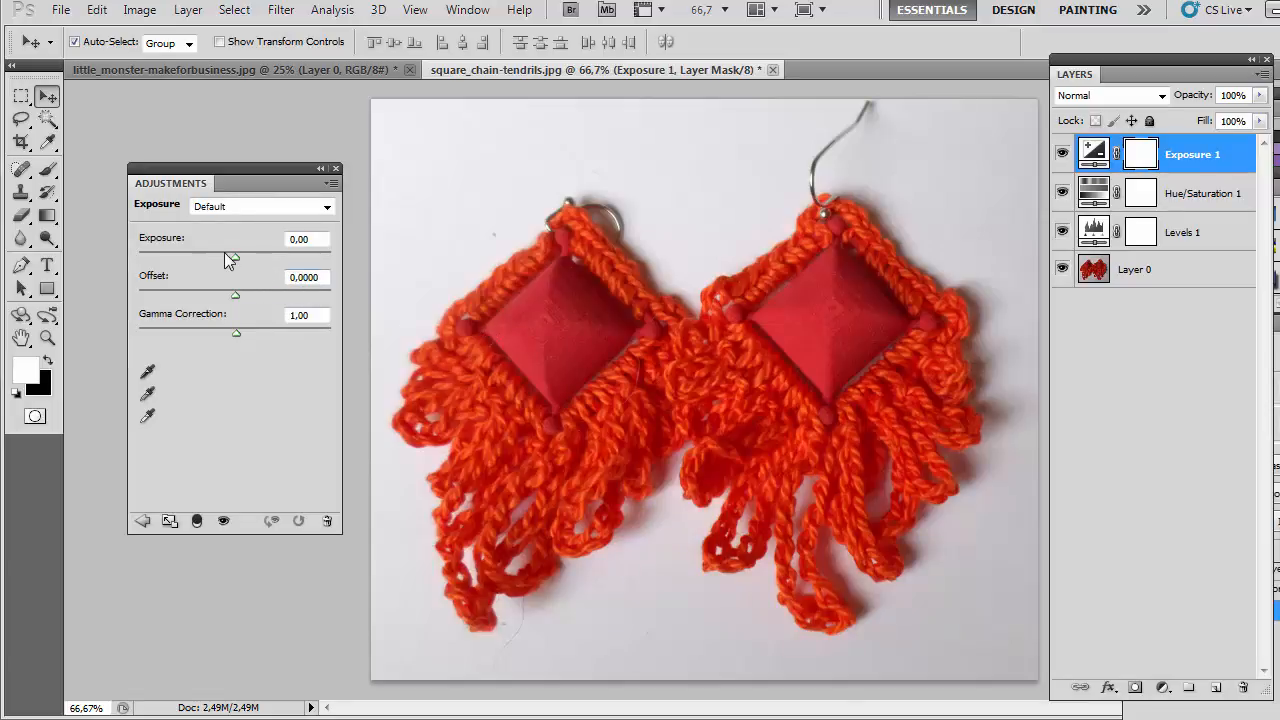
pyautogui.moveTo(235, 257)
pyautogui.mouseDown()
pyautogui.moveTo(263, 255)
pyautogui.moveTo(223, 253)
pyautogui.moveTo(238, 249)
pyautogui.mouseUp()
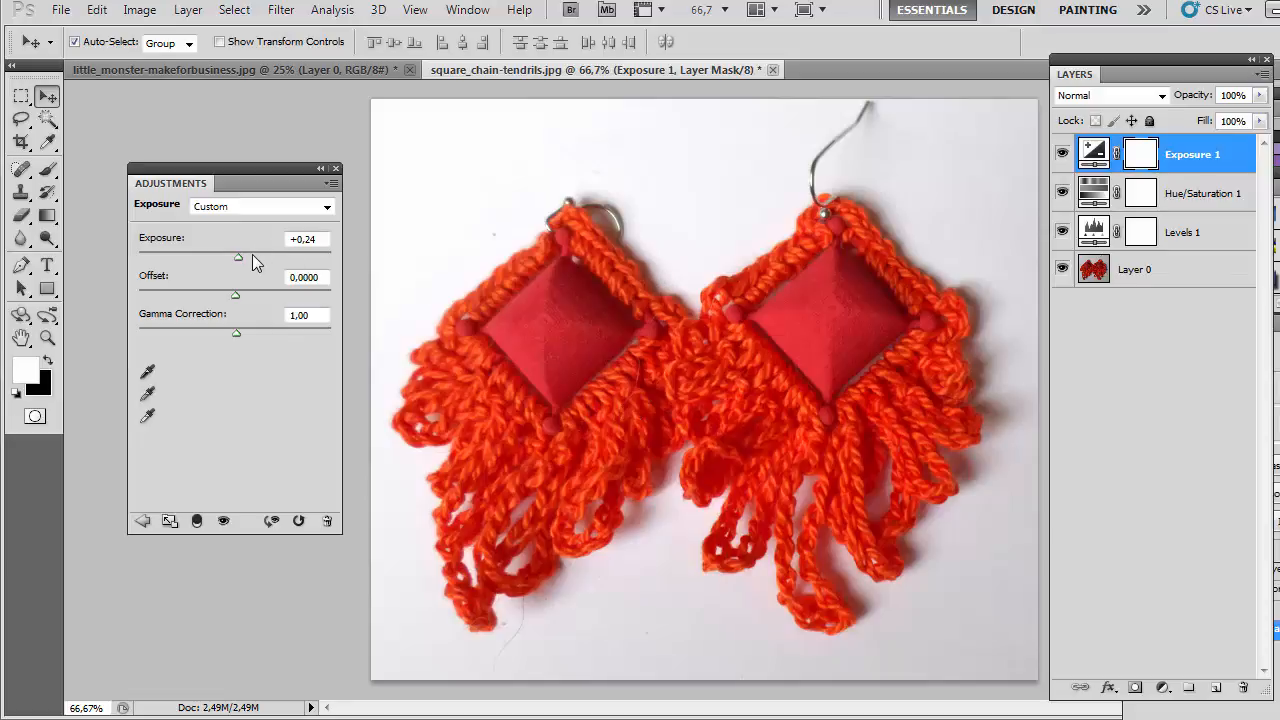
pyautogui.moveTo(239, 255); pyautogui.dragTo(235, 256)
pyautogui.click(631, 191)
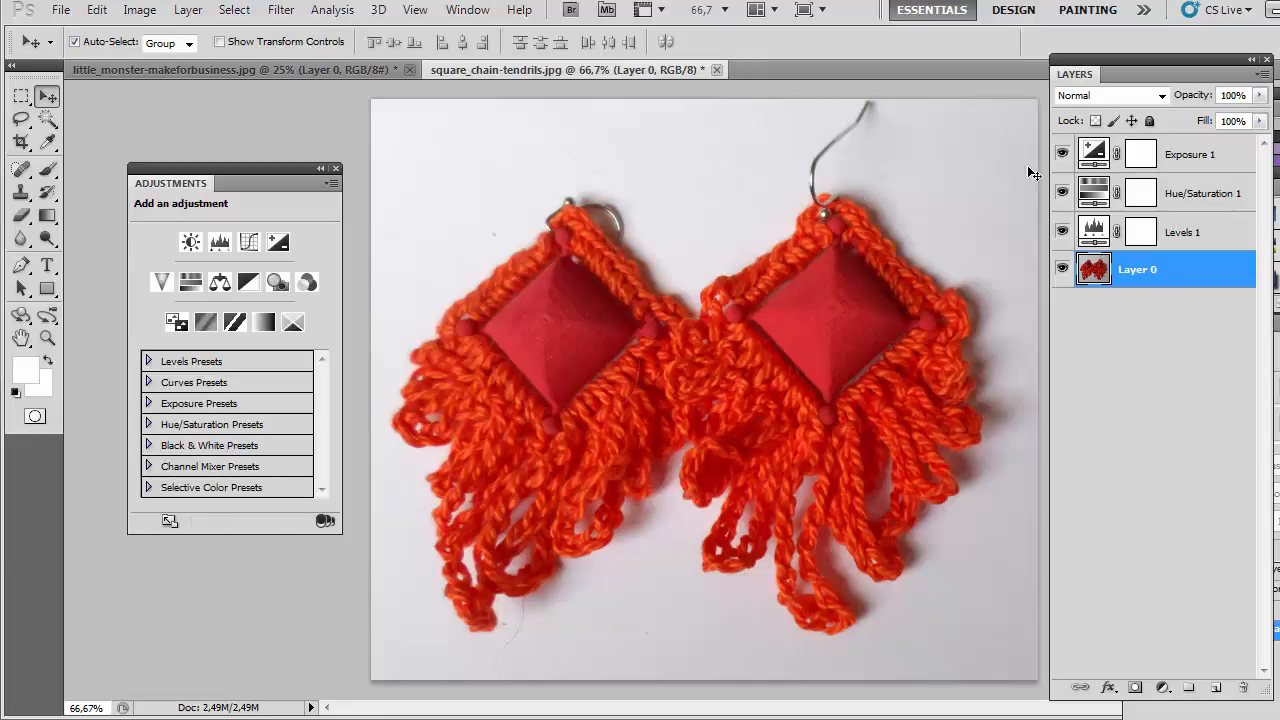
# - Compare the photo before and after by hiding all three adjustment layers and toggling Levels, Hue/Saturation and Exposure back on one by one
pyautogui.click(1062, 154)
pyautogui.click(1061, 193)
pyautogui.click(1062, 231)
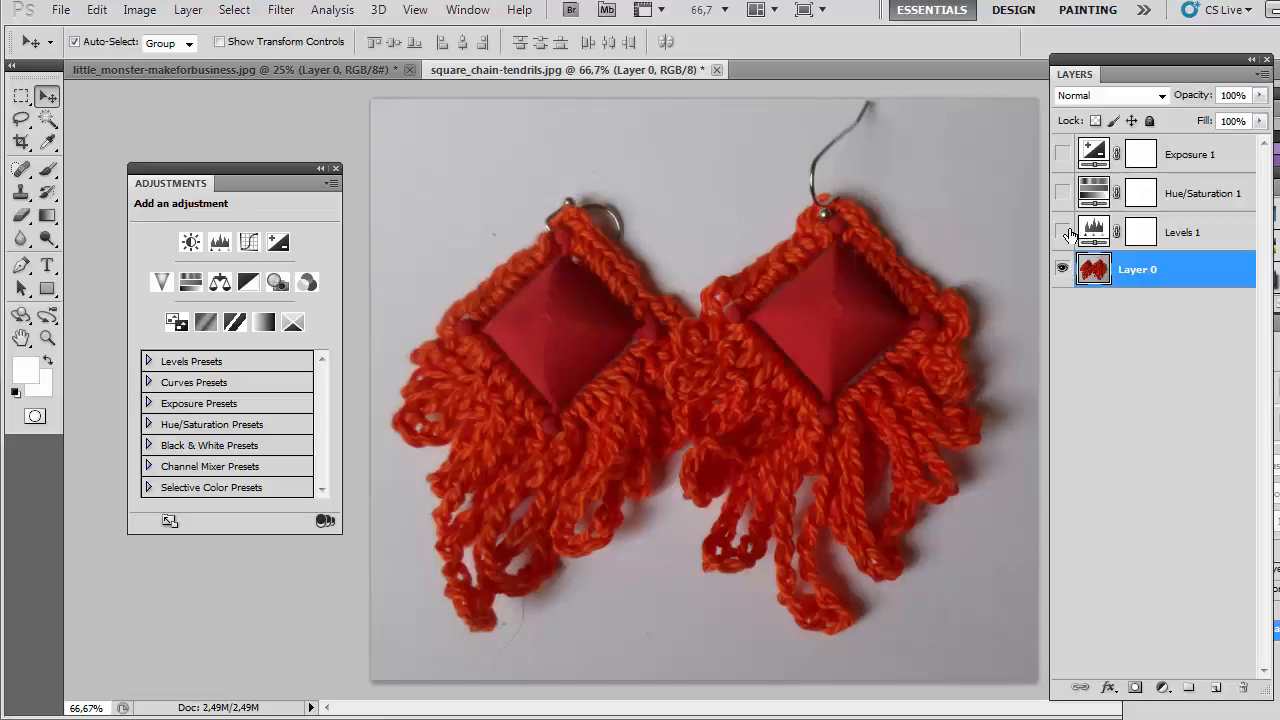
pyautogui.click(1062, 231)
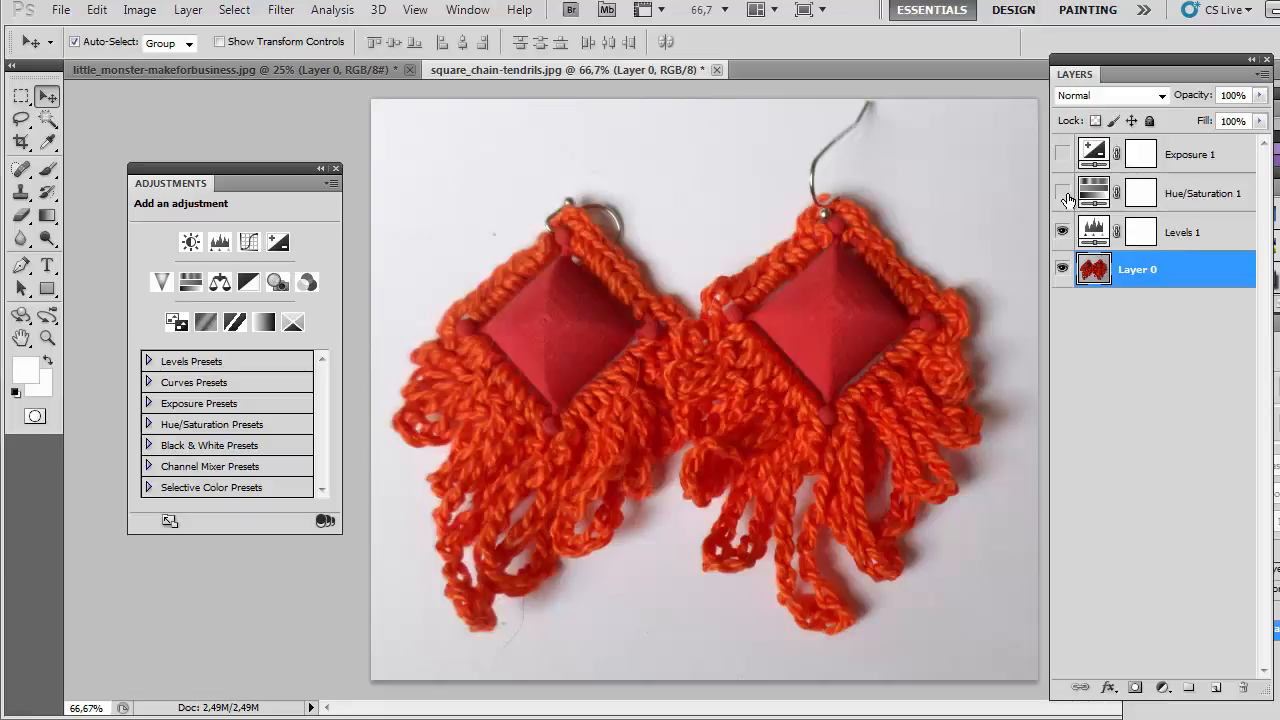
pyautogui.click(1063, 194)
pyautogui.click(1063, 194)
pyautogui.click(1063, 194)
pyautogui.click(1063, 194)
pyautogui.click(1063, 194)
pyautogui.click(1063, 154)
pyautogui.click(1064, 155)
pyautogui.click(1063, 154)
pyautogui.click(1063, 154)
pyautogui.click(1063, 154)
pyautogui.click(1063, 154)
# - Activate the Crop tool and clear its fixed width and height values so the crop proportions are free
pyautogui.click(21, 141)
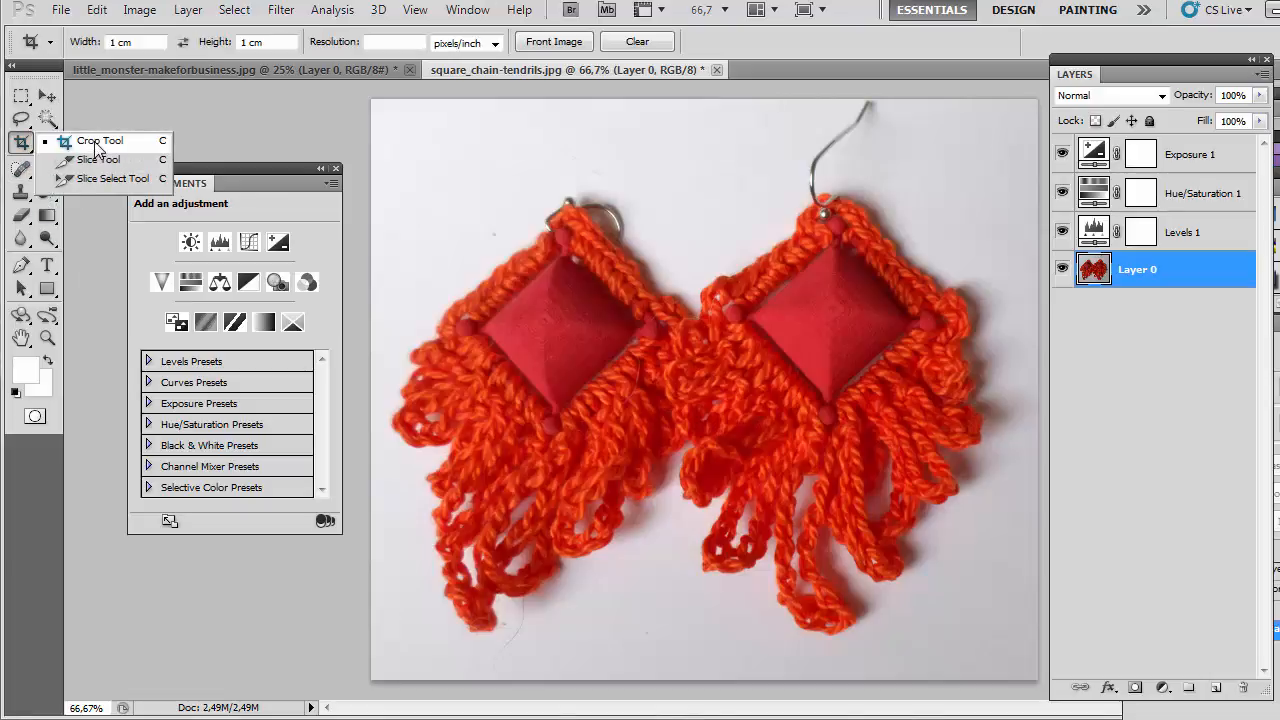
pyautogui.click(96, 145)
pyautogui.click(147, 45)
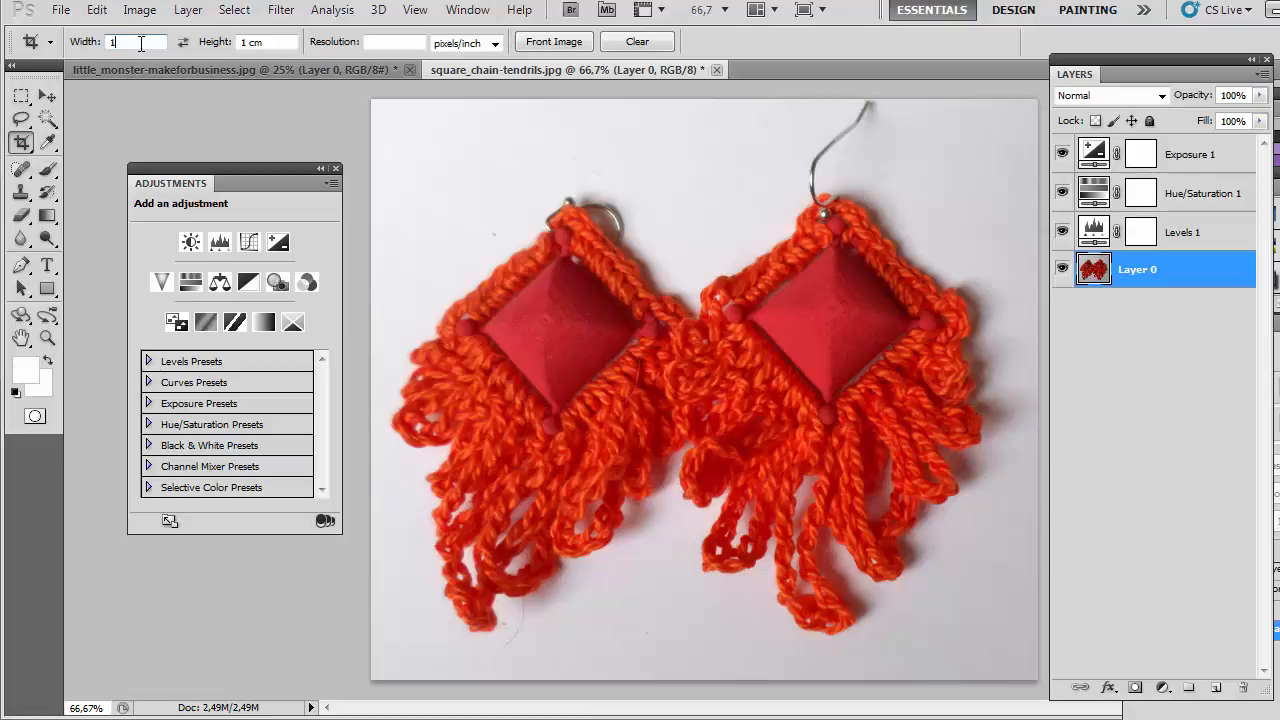
pyautogui.doubleClick(113, 41)
pyautogui.press('BackSpace')
pyautogui.click(266, 42)
pyautogui.press('BackSpace')
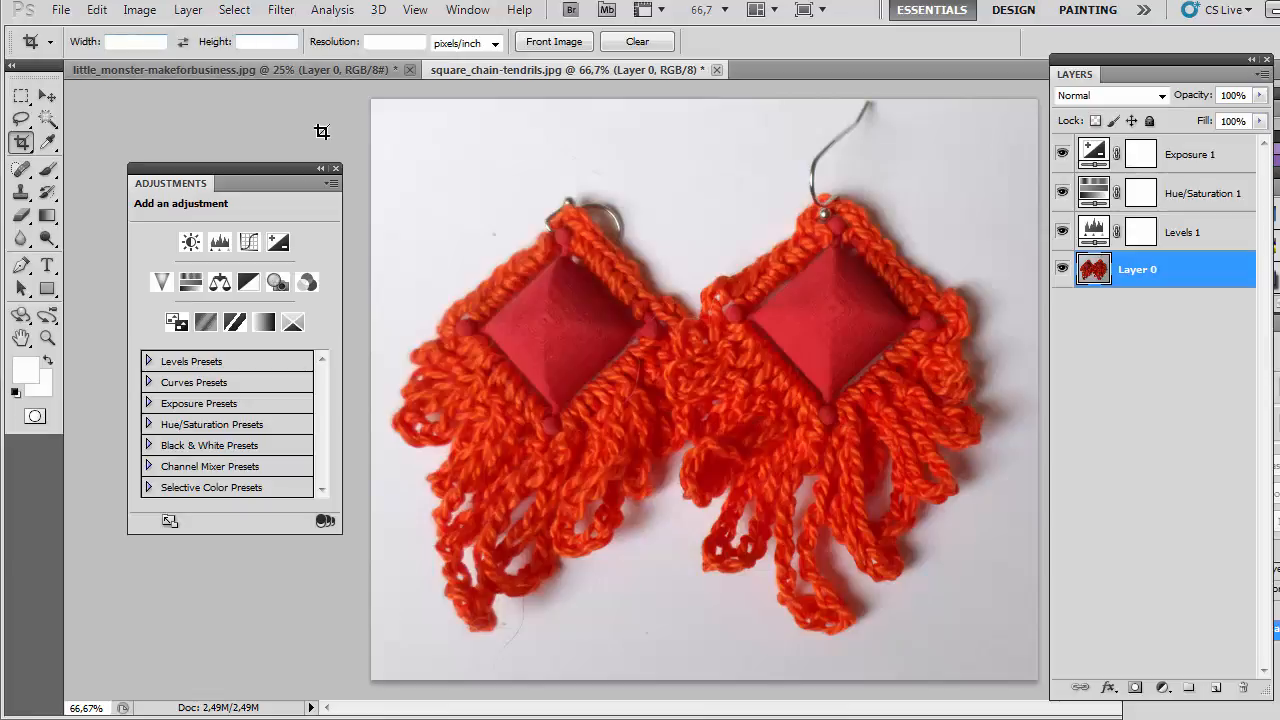
# - Crop a narrow margin off all four sides of the earrings photo, nudging the crop frame slightly left before applying it
pyautogui.moveTo(394, 130); pyautogui.dragTo(1008, 651)
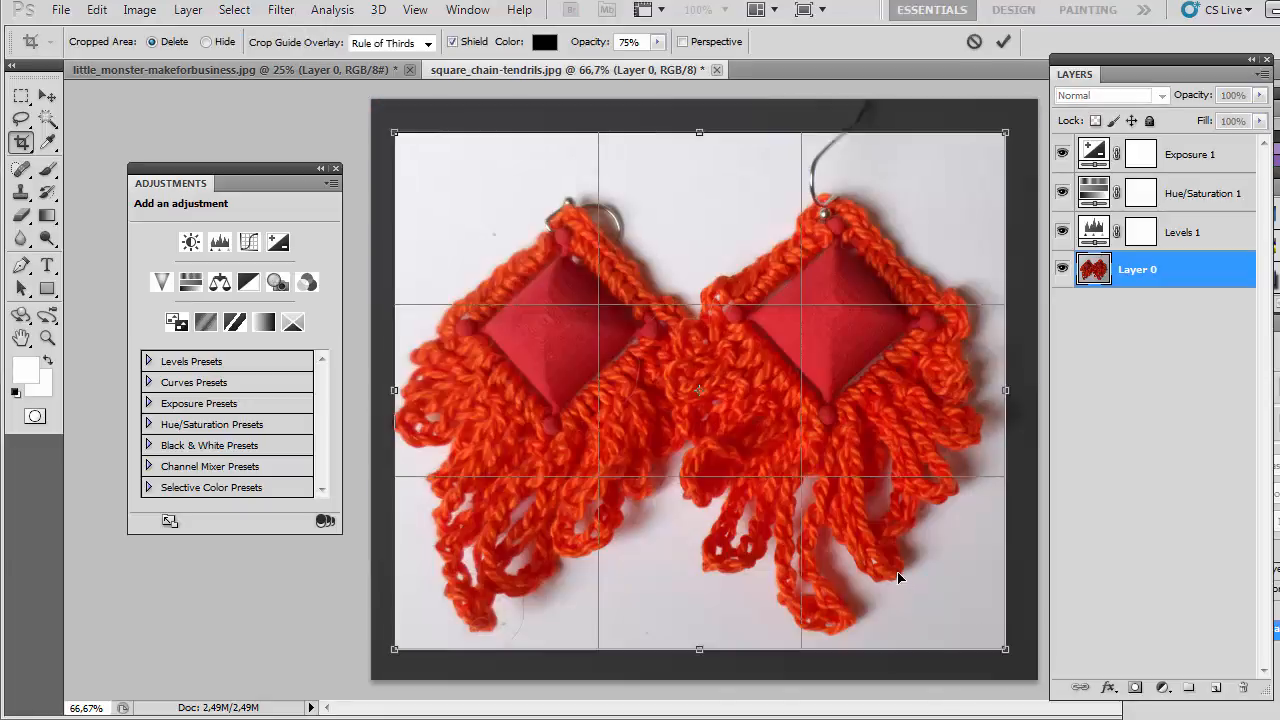
pyautogui.press('Left')
pyautogui.press('Left')
pyautogui.press('Left')
pyautogui.press('Left')
pyautogui.press('Left')
pyautogui.press('Left')
pyautogui.press('Left')
pyautogui.press('Left')
pyautogui.press('Left')
pyautogui.press('Left')
pyautogui.press('Left')
pyautogui.press('Left')
pyautogui.press('Left')
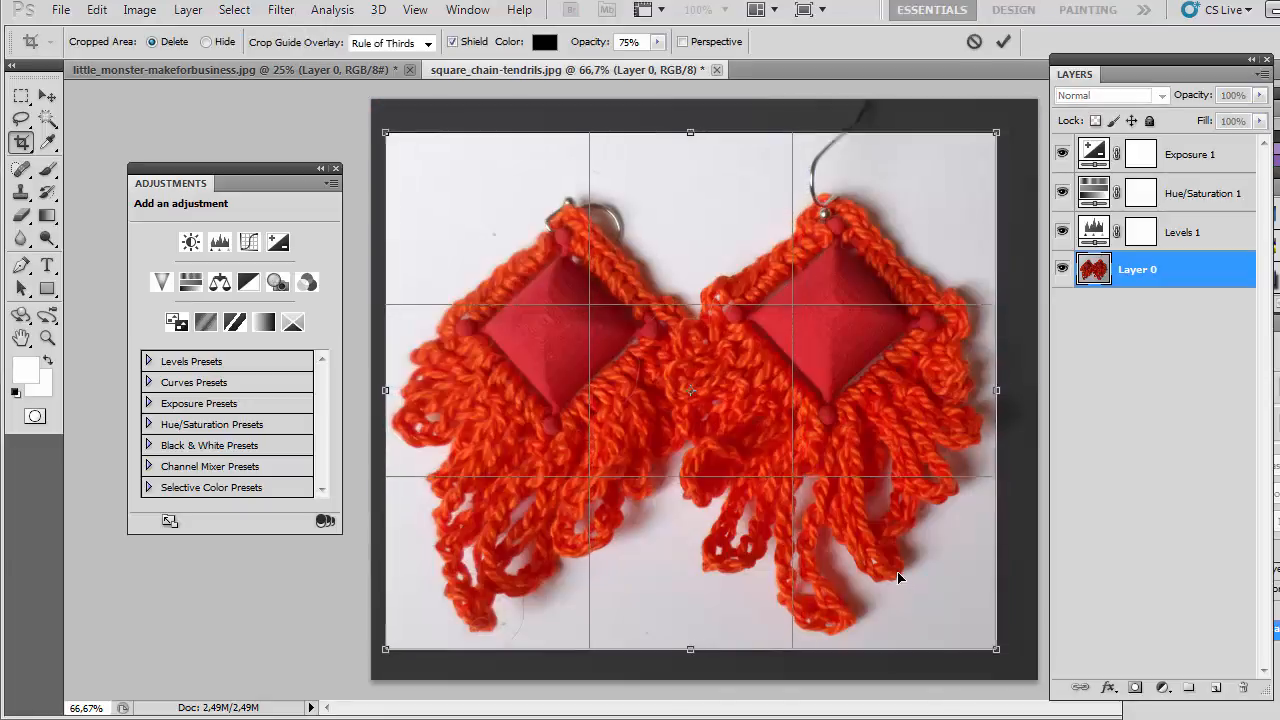
pyautogui.press('Left')
pyautogui.press('Left')
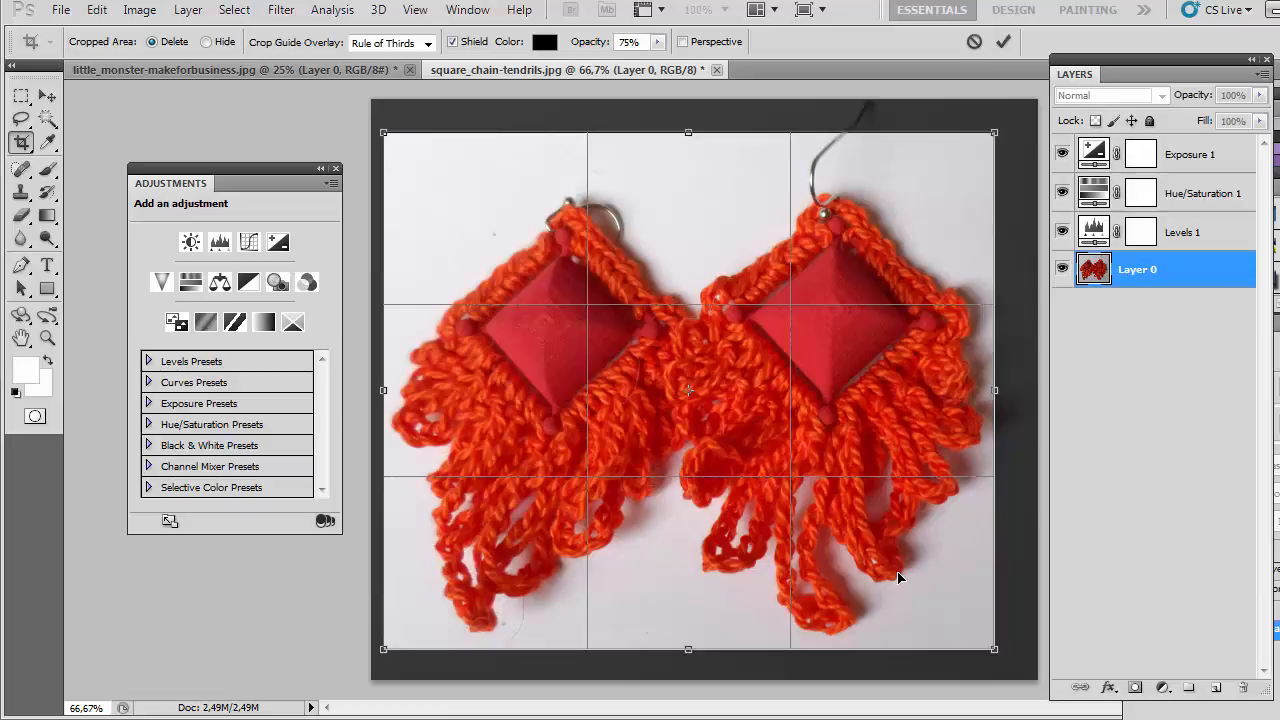
pyautogui.press('Return')
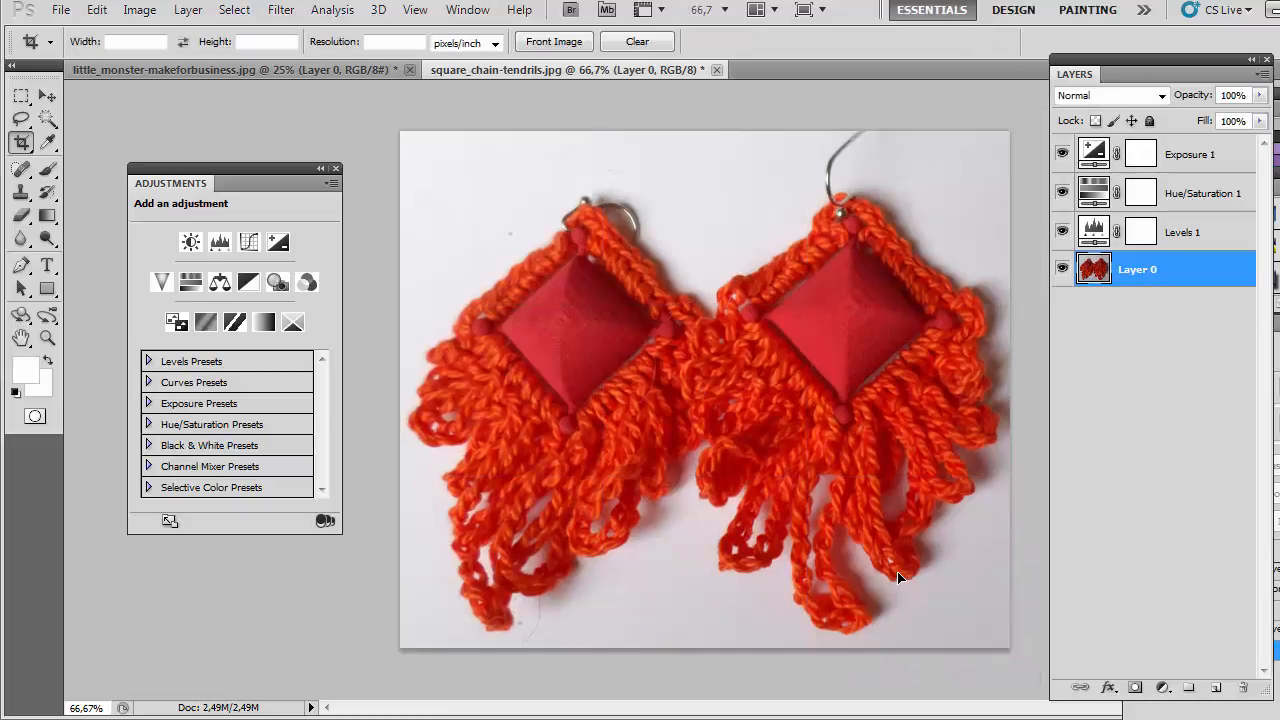